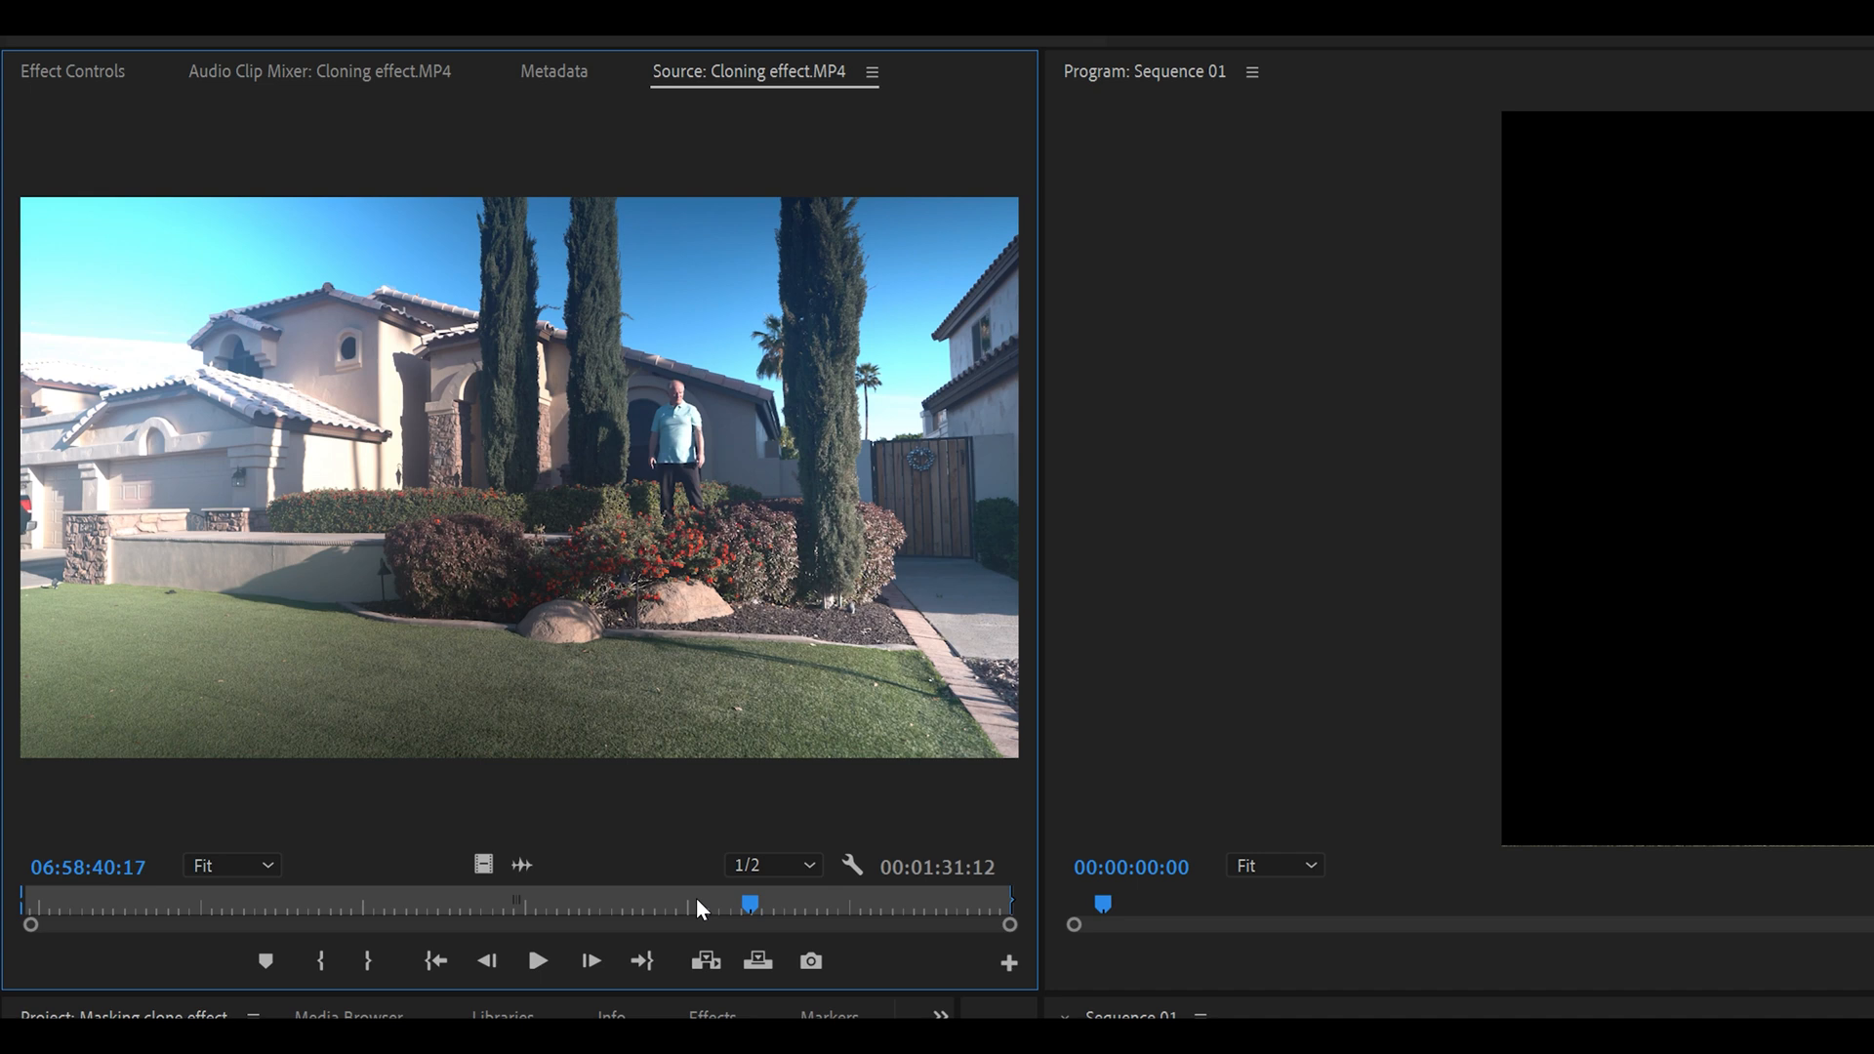
# - Place the 06:57:47:02 to 06:57:59:04 segment of Cloning effect.MP4, video only, at the start of track V1
pyautogui.click(48, 903)
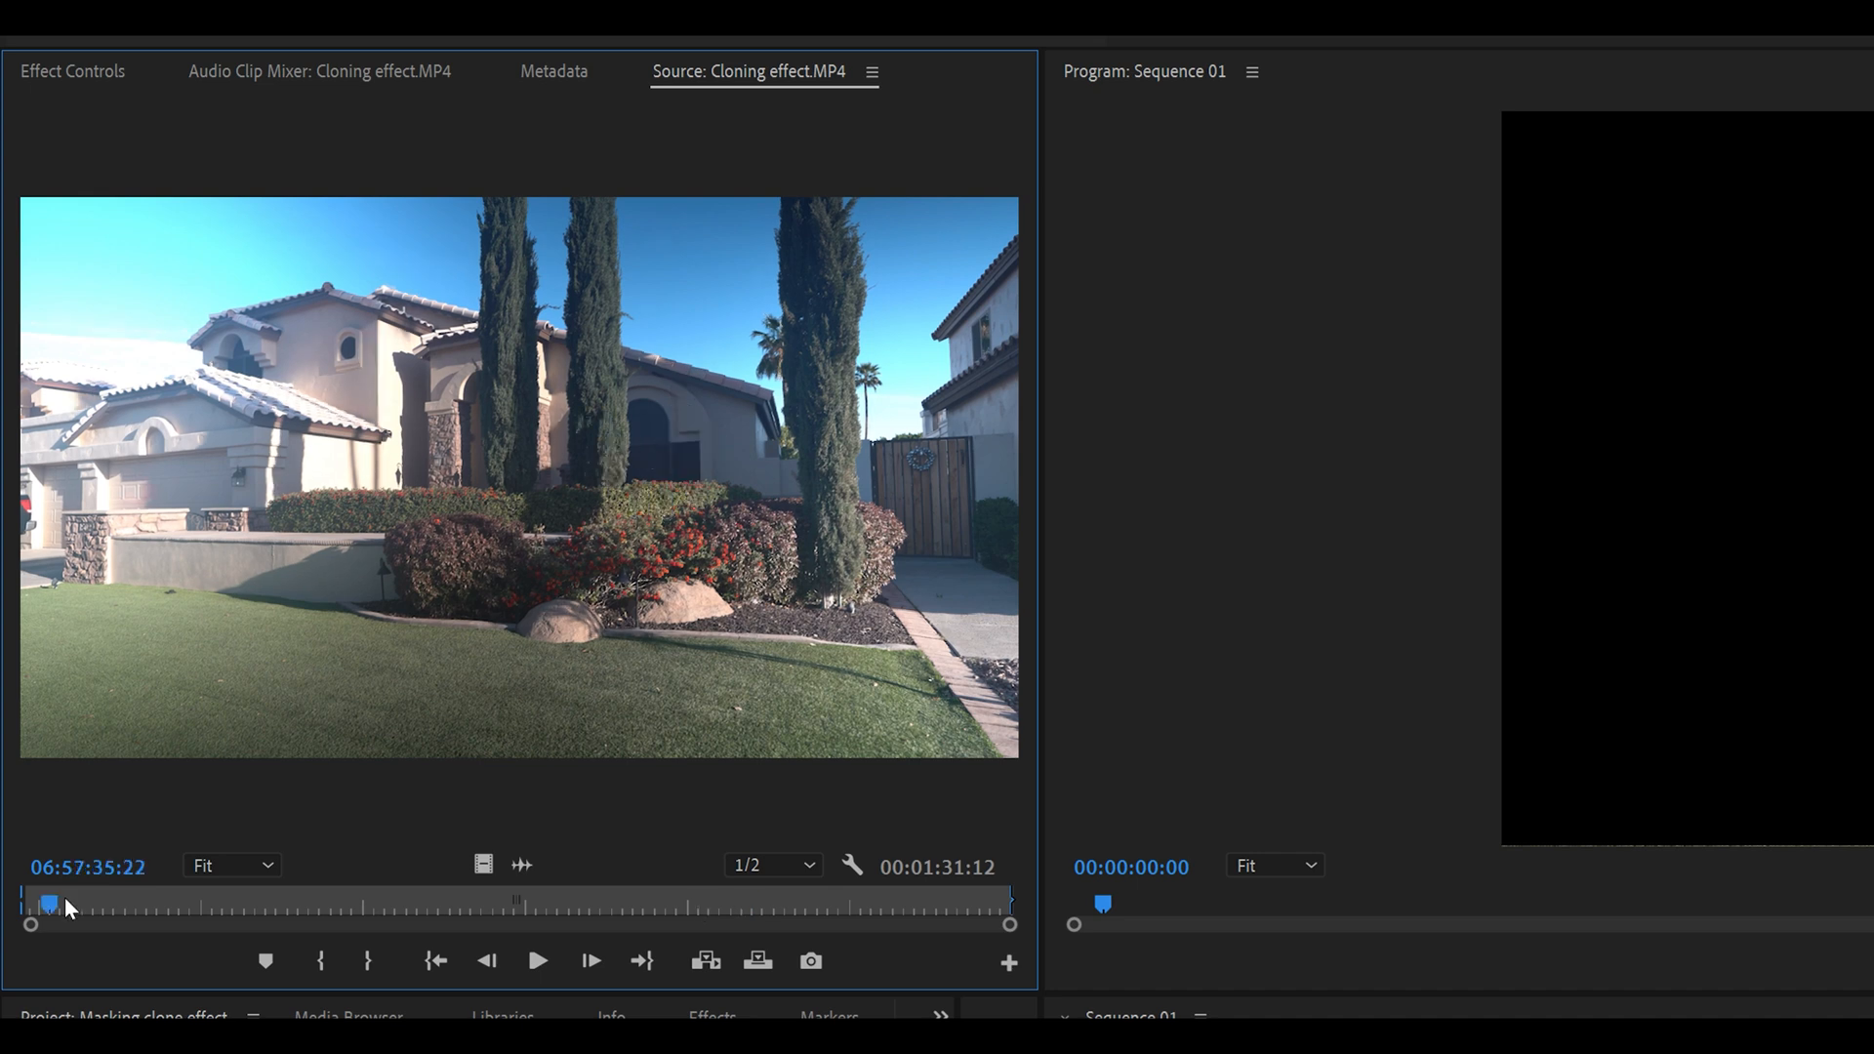
pyautogui.moveTo(51, 899); pyautogui.dragTo(174, 904)
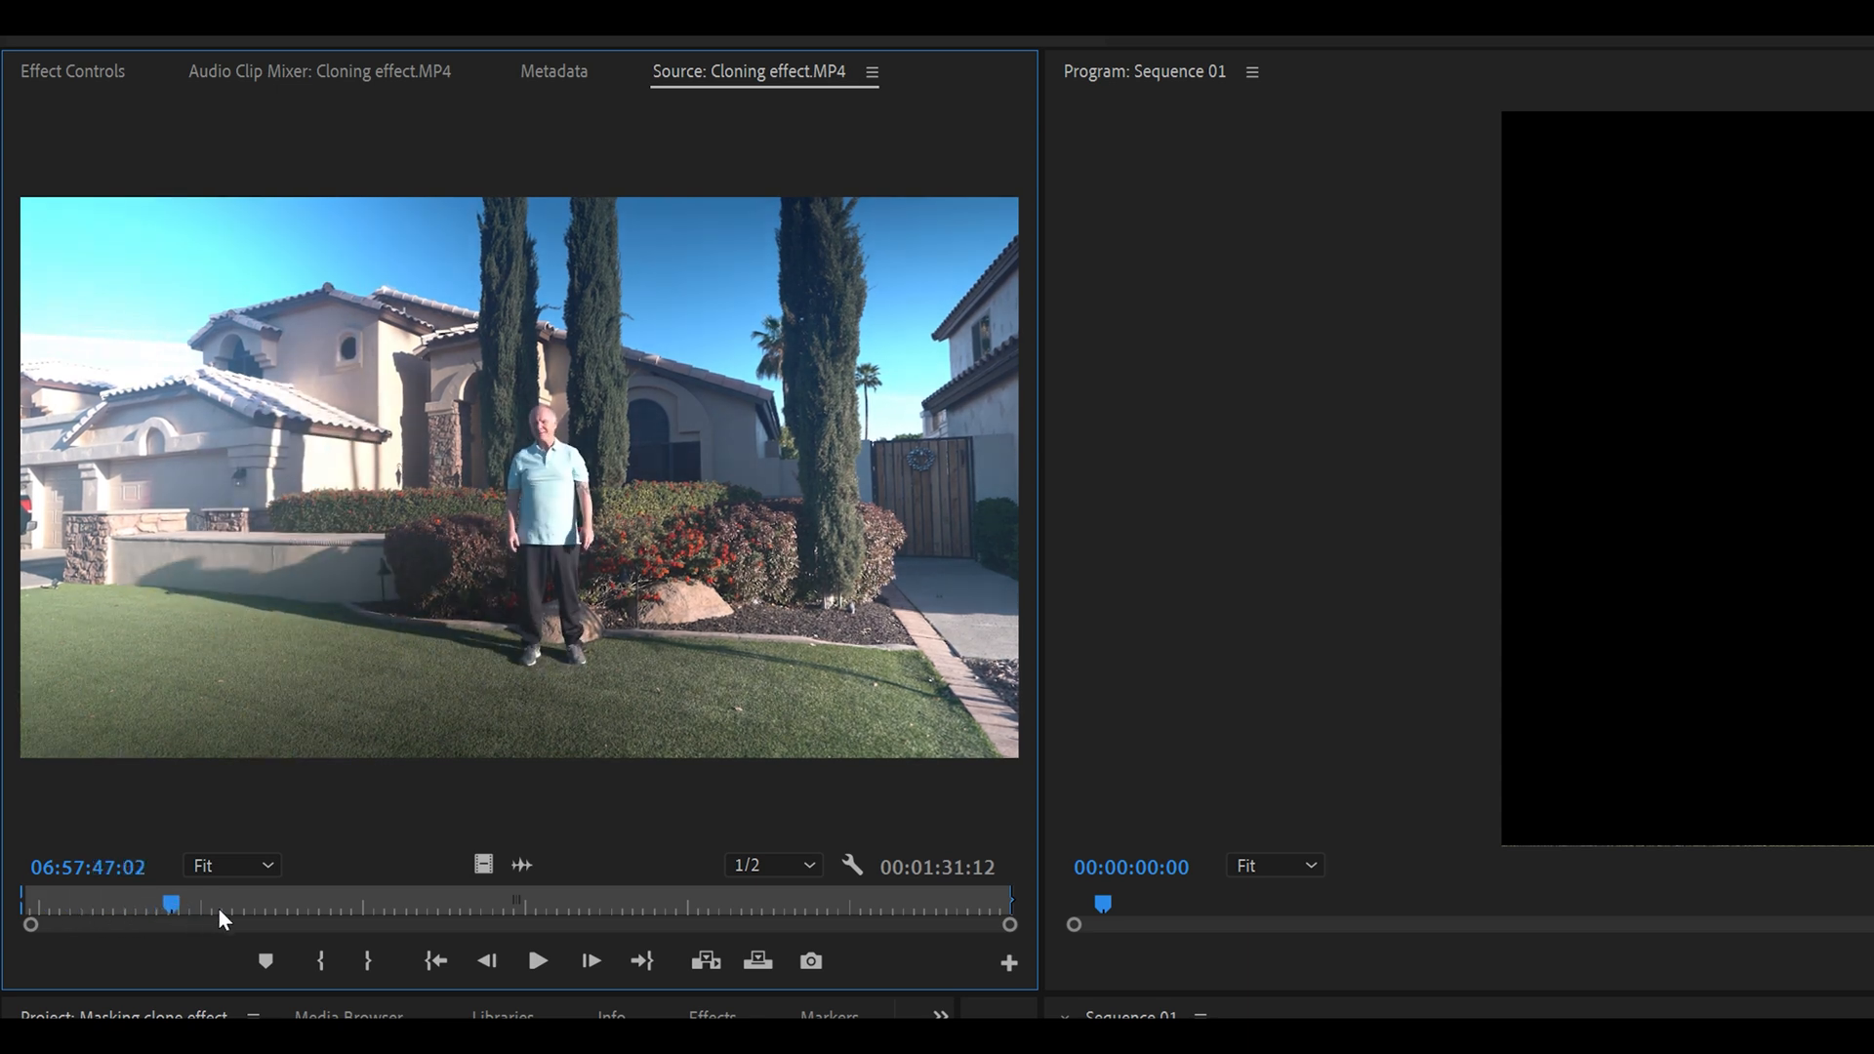
pyautogui.click(322, 961)
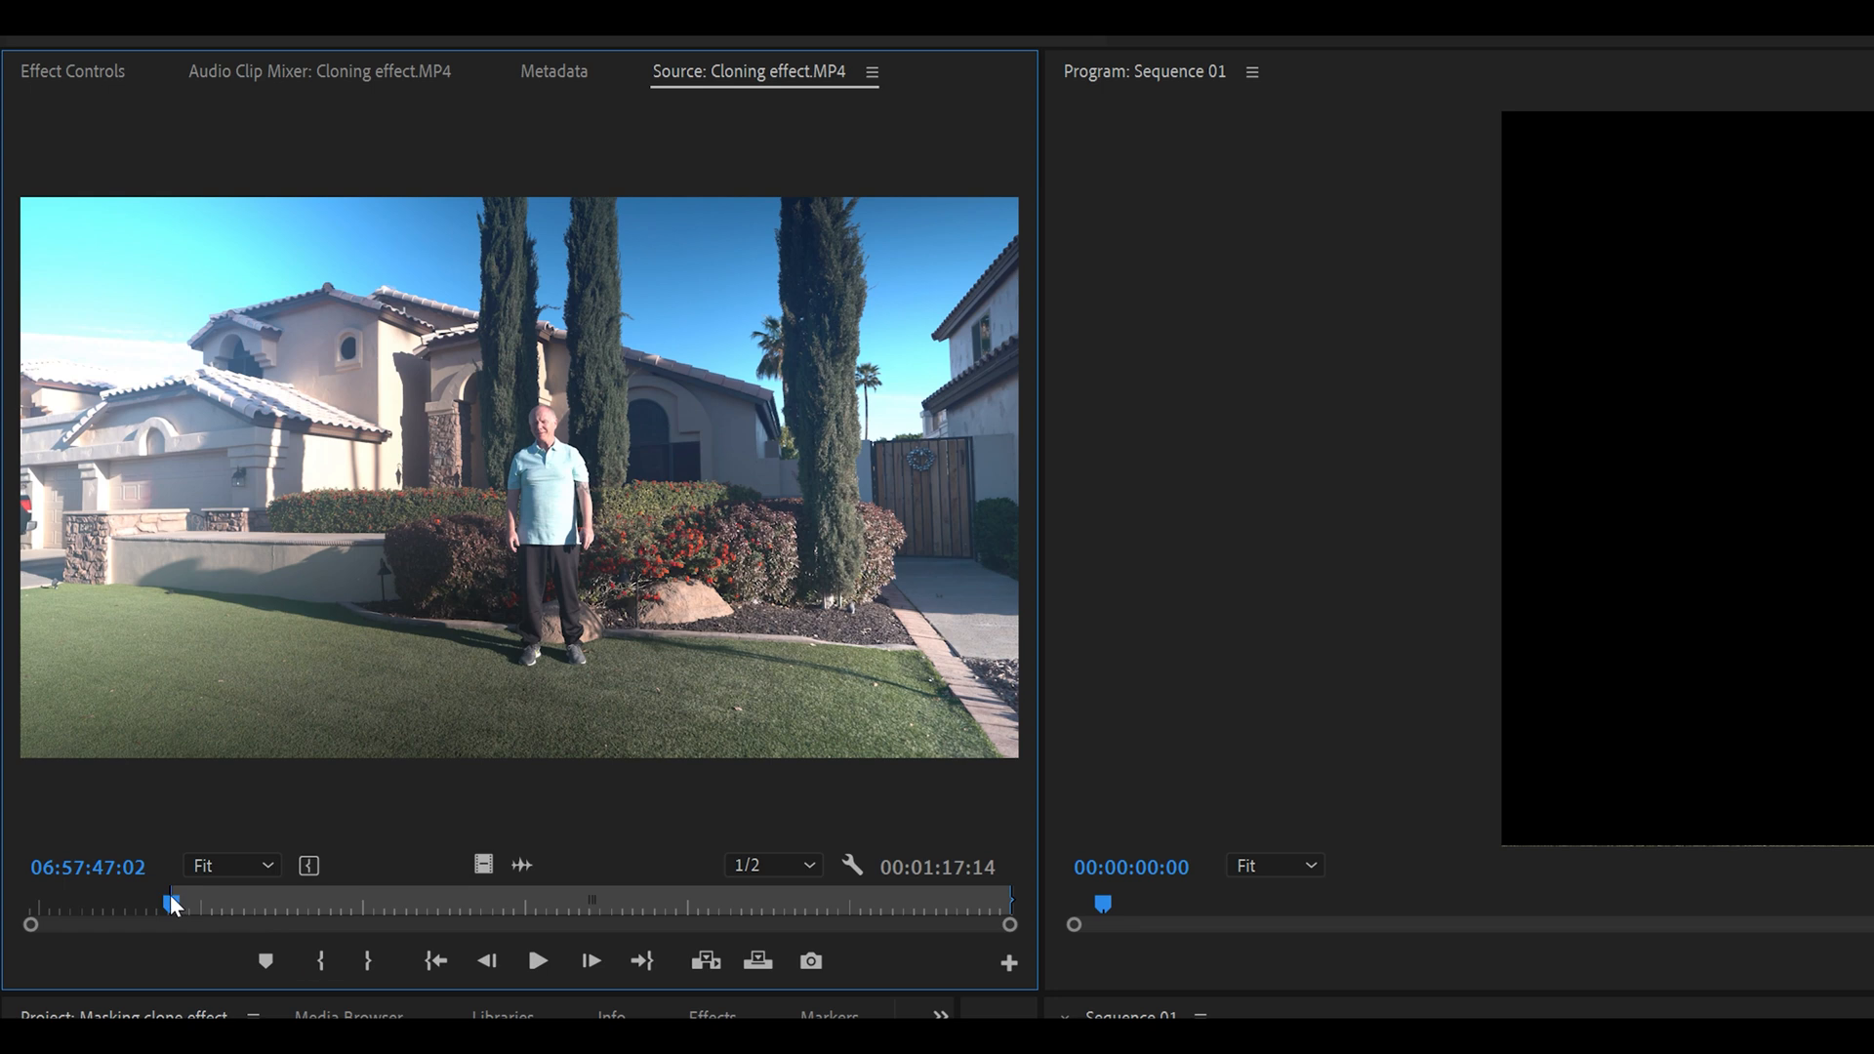
pyautogui.moveTo(172, 904); pyautogui.dragTo(302, 908)
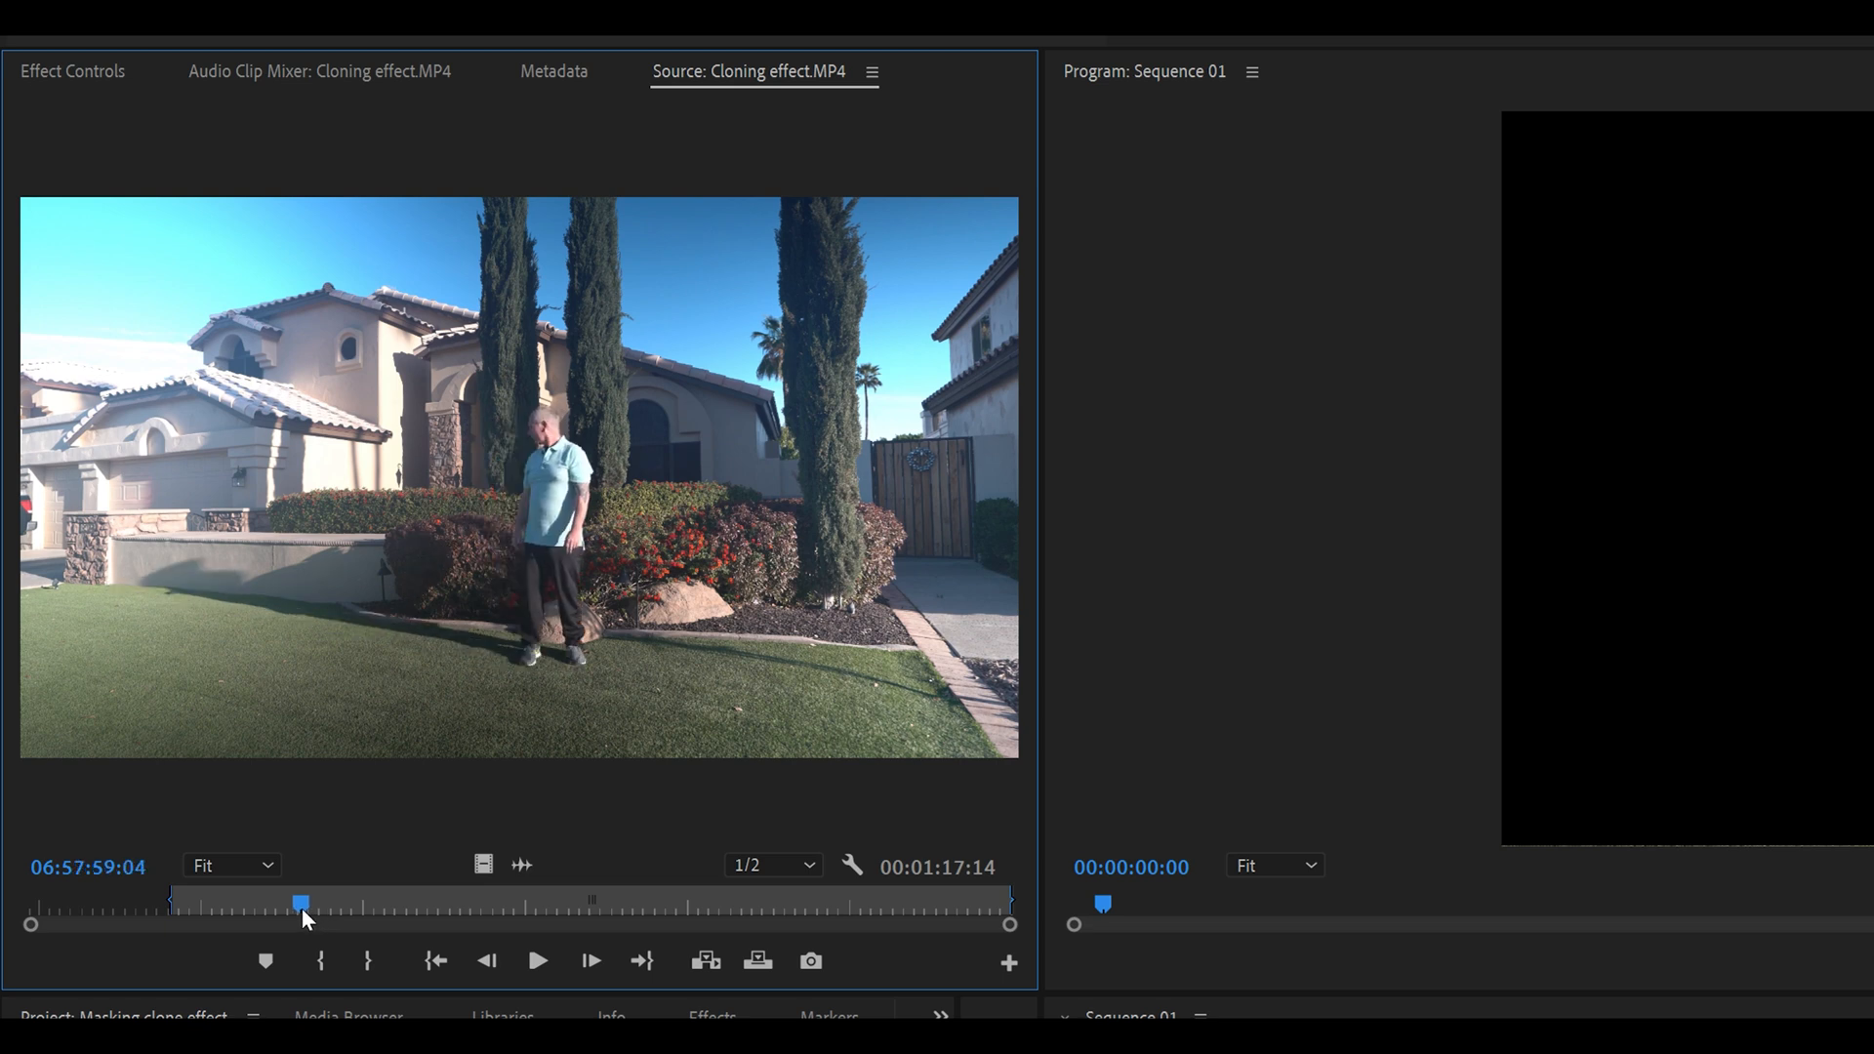
pyautogui.click(369, 961)
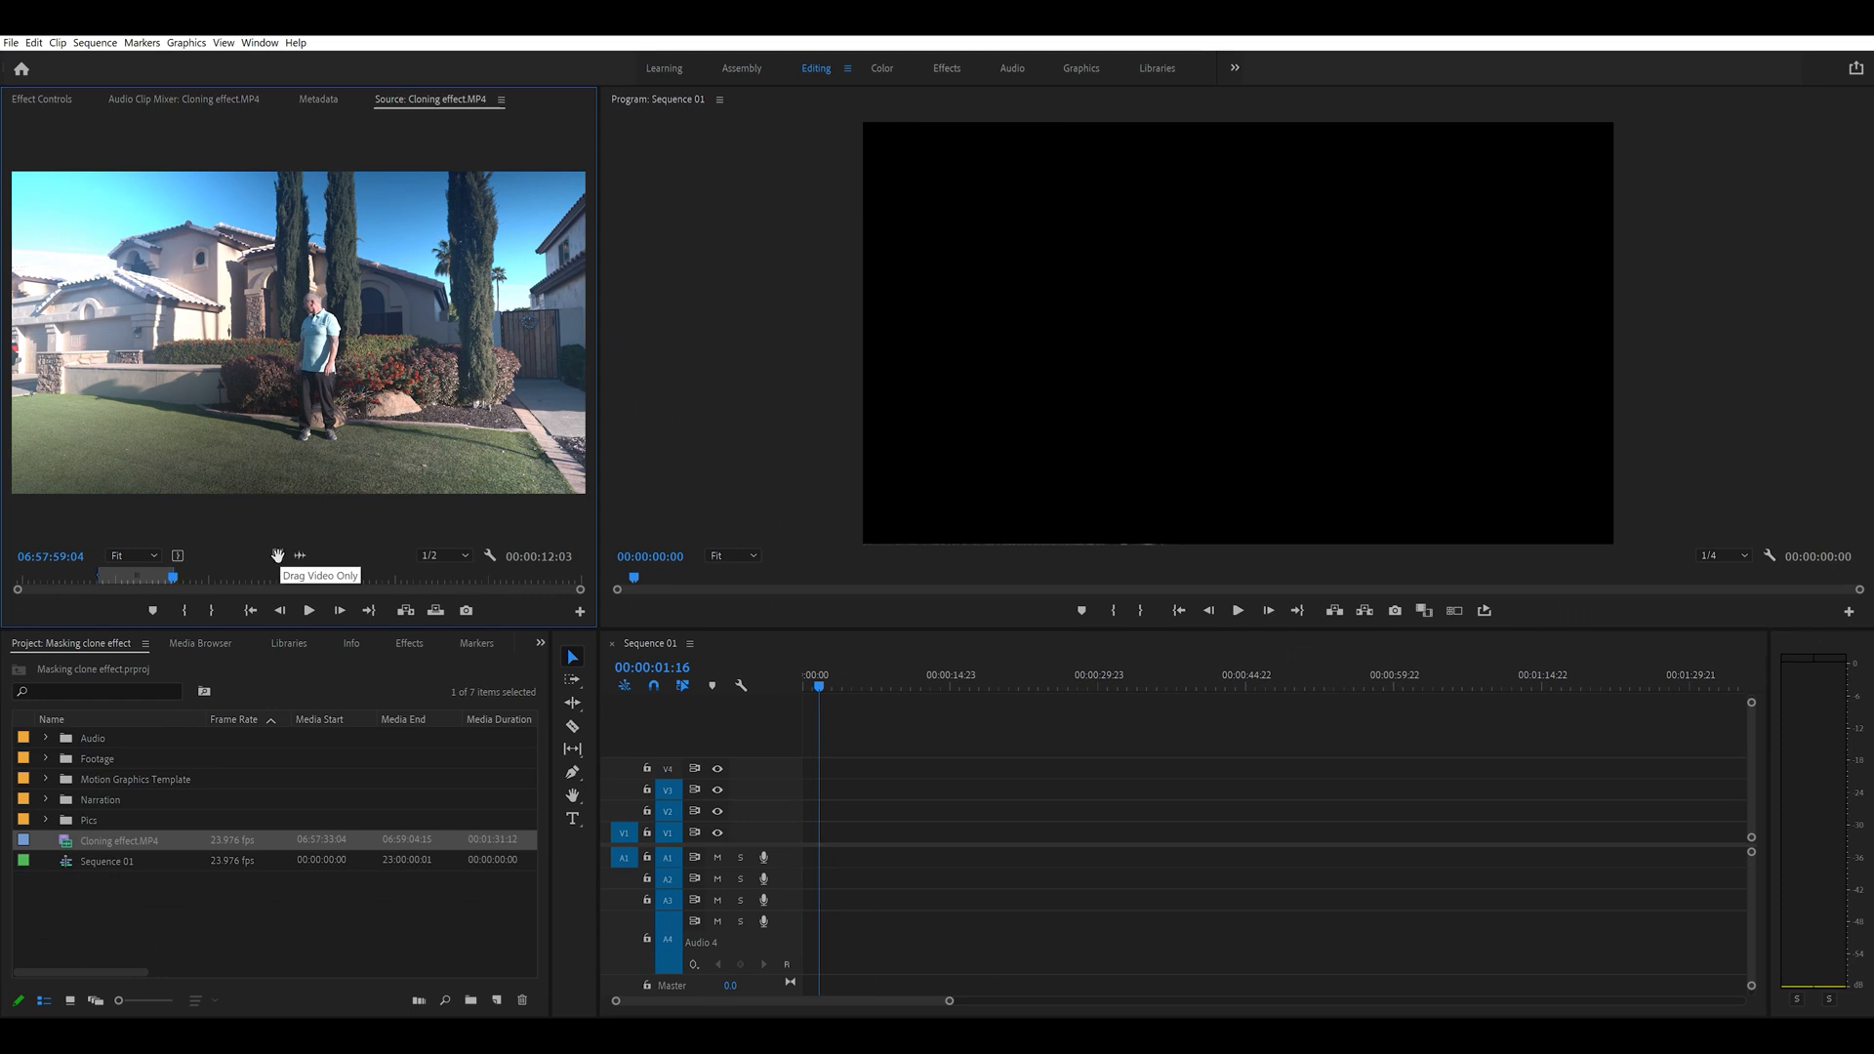
pyautogui.moveTo(641, 726)
pyautogui.mouseDown()
pyautogui.moveTo(780, 810)
pyautogui.moveTo(781, 831)
pyautogui.mouseUp()
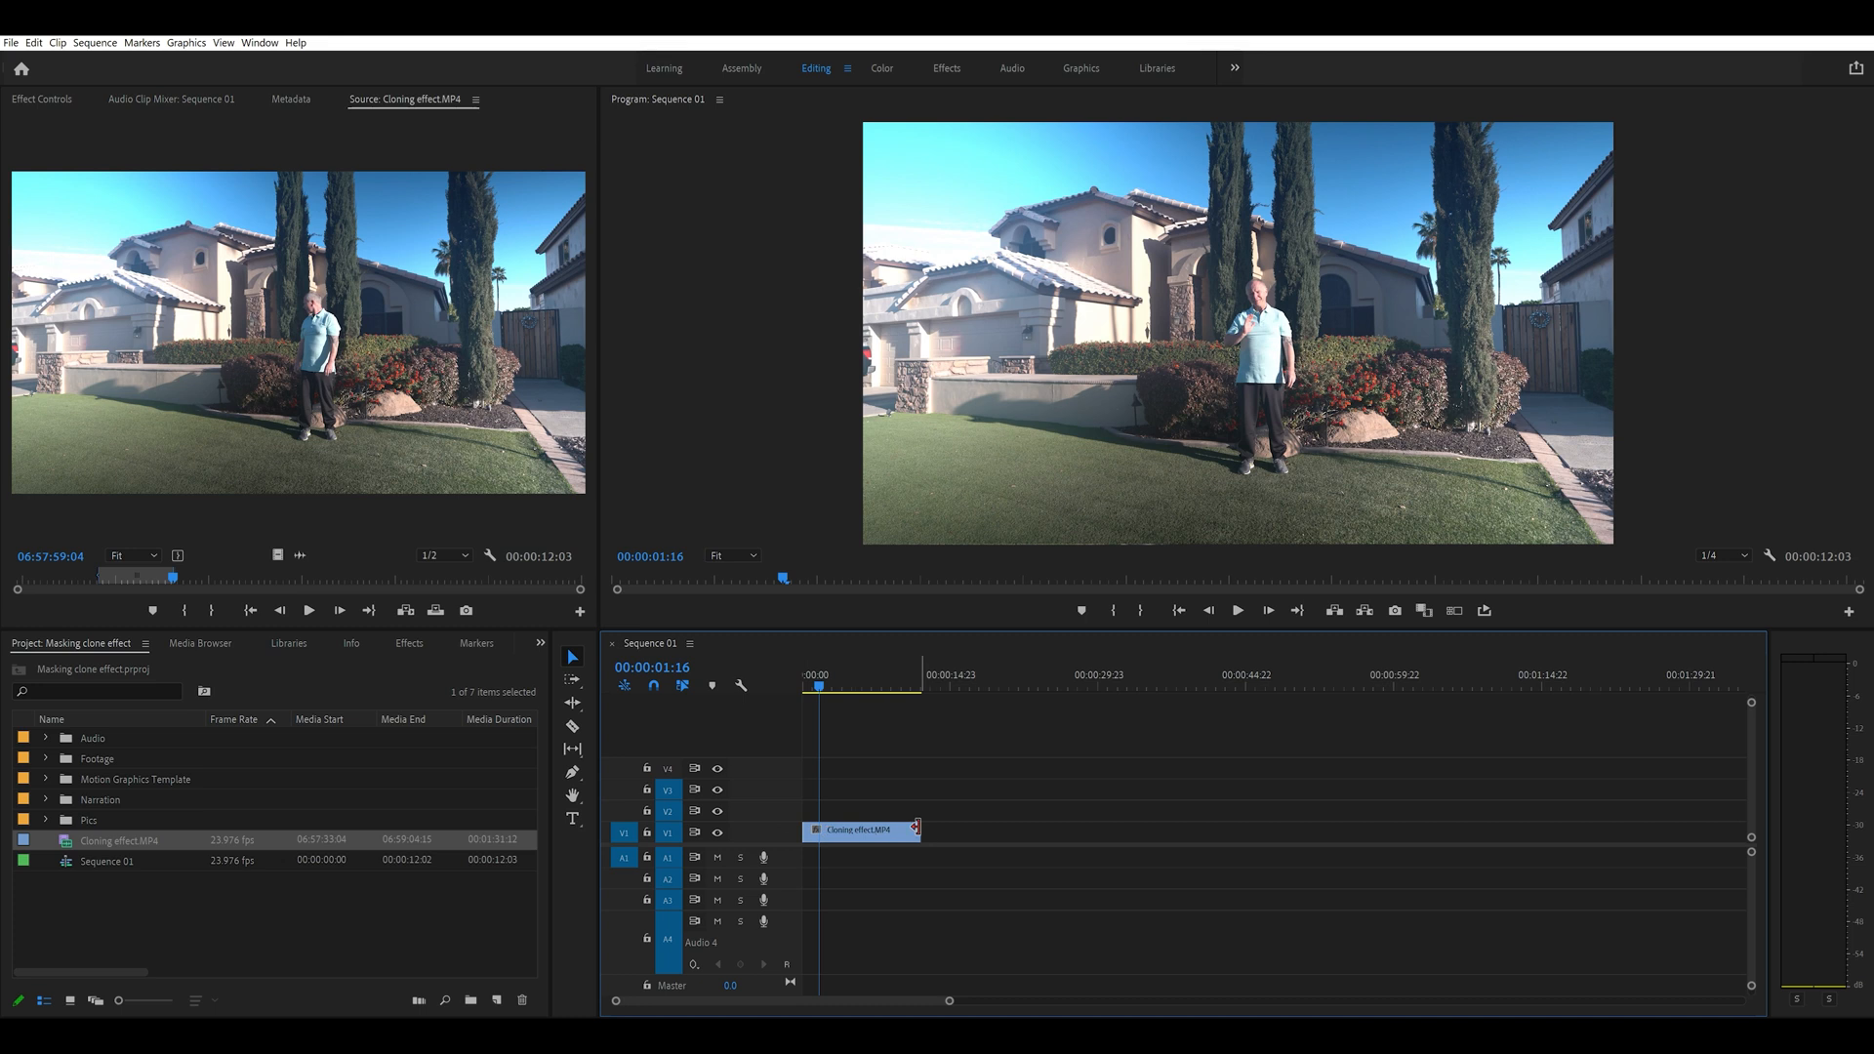
# - Place the 06:58:07:04 to 06:58:17:11 segment of Cloning effect.MP4, video only, on track V2 above the first clip
pyautogui.click(174, 575)
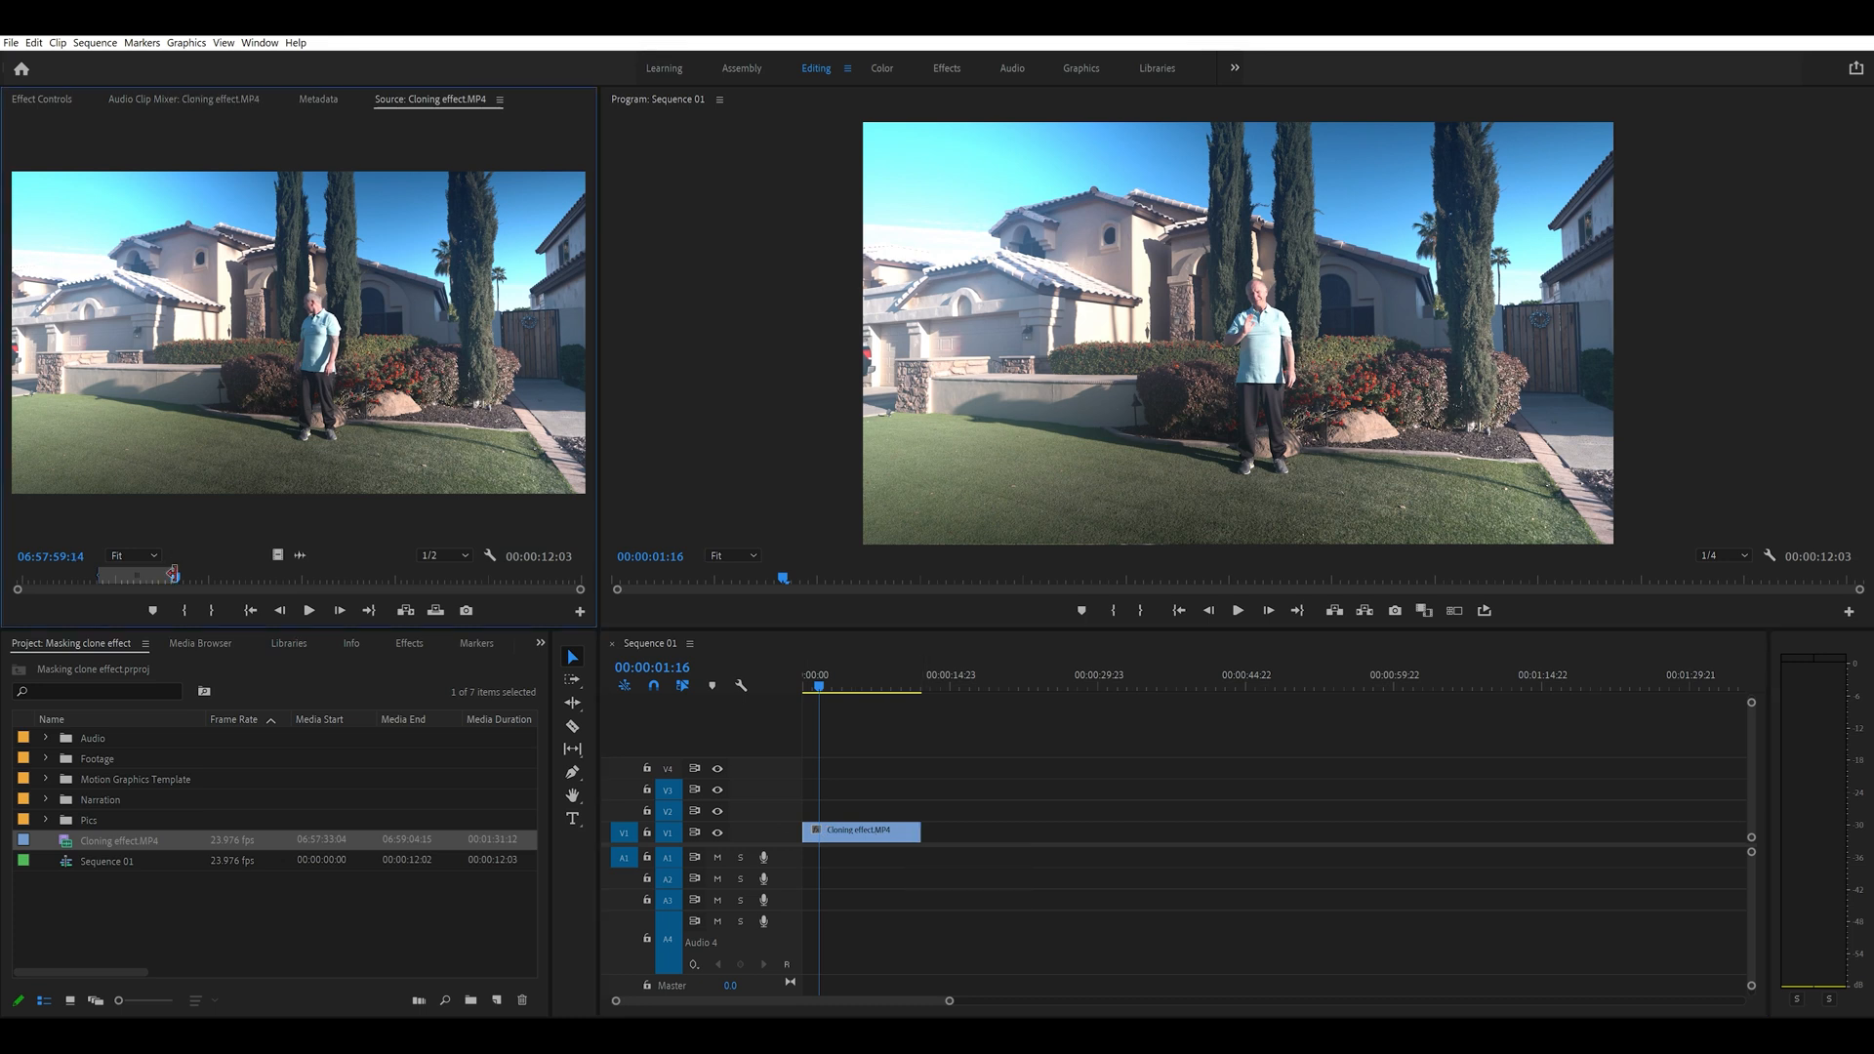
pyautogui.moveTo(174, 575); pyautogui.dragTo(225, 608)
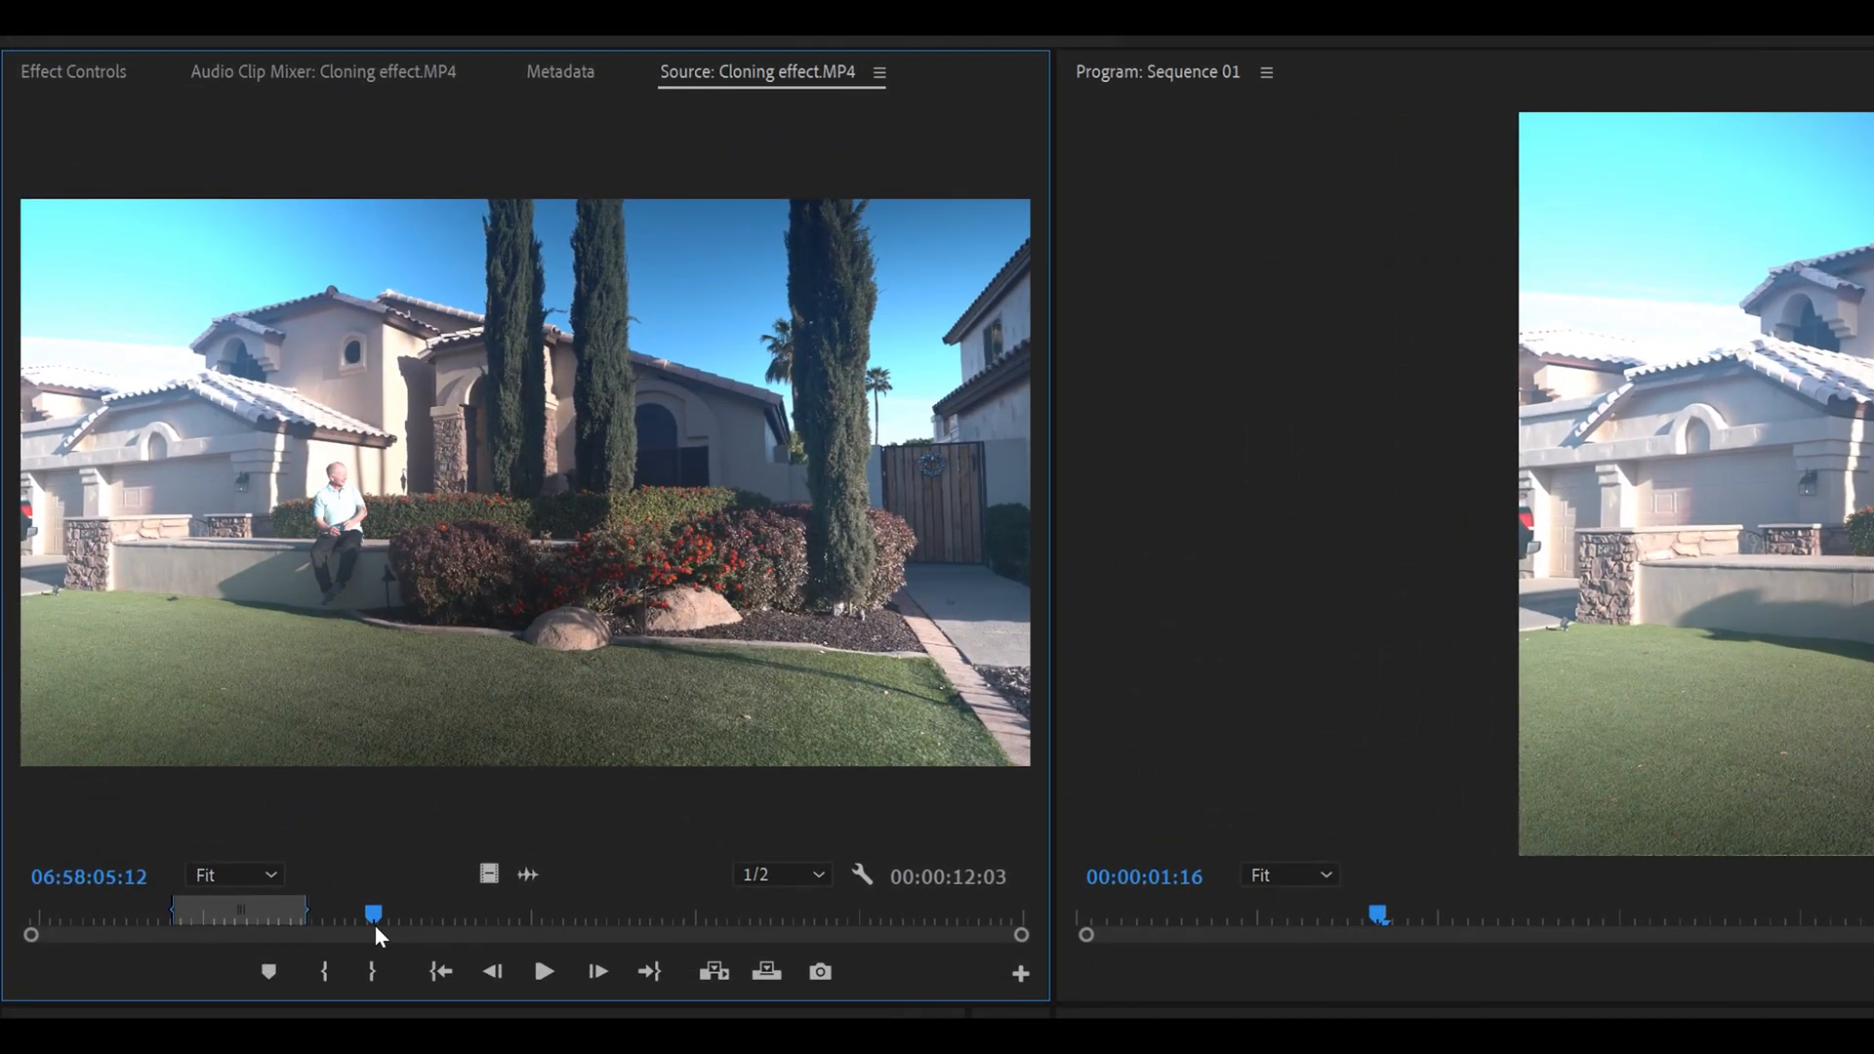
pyautogui.moveTo(373, 923); pyautogui.dragTo(390, 929)
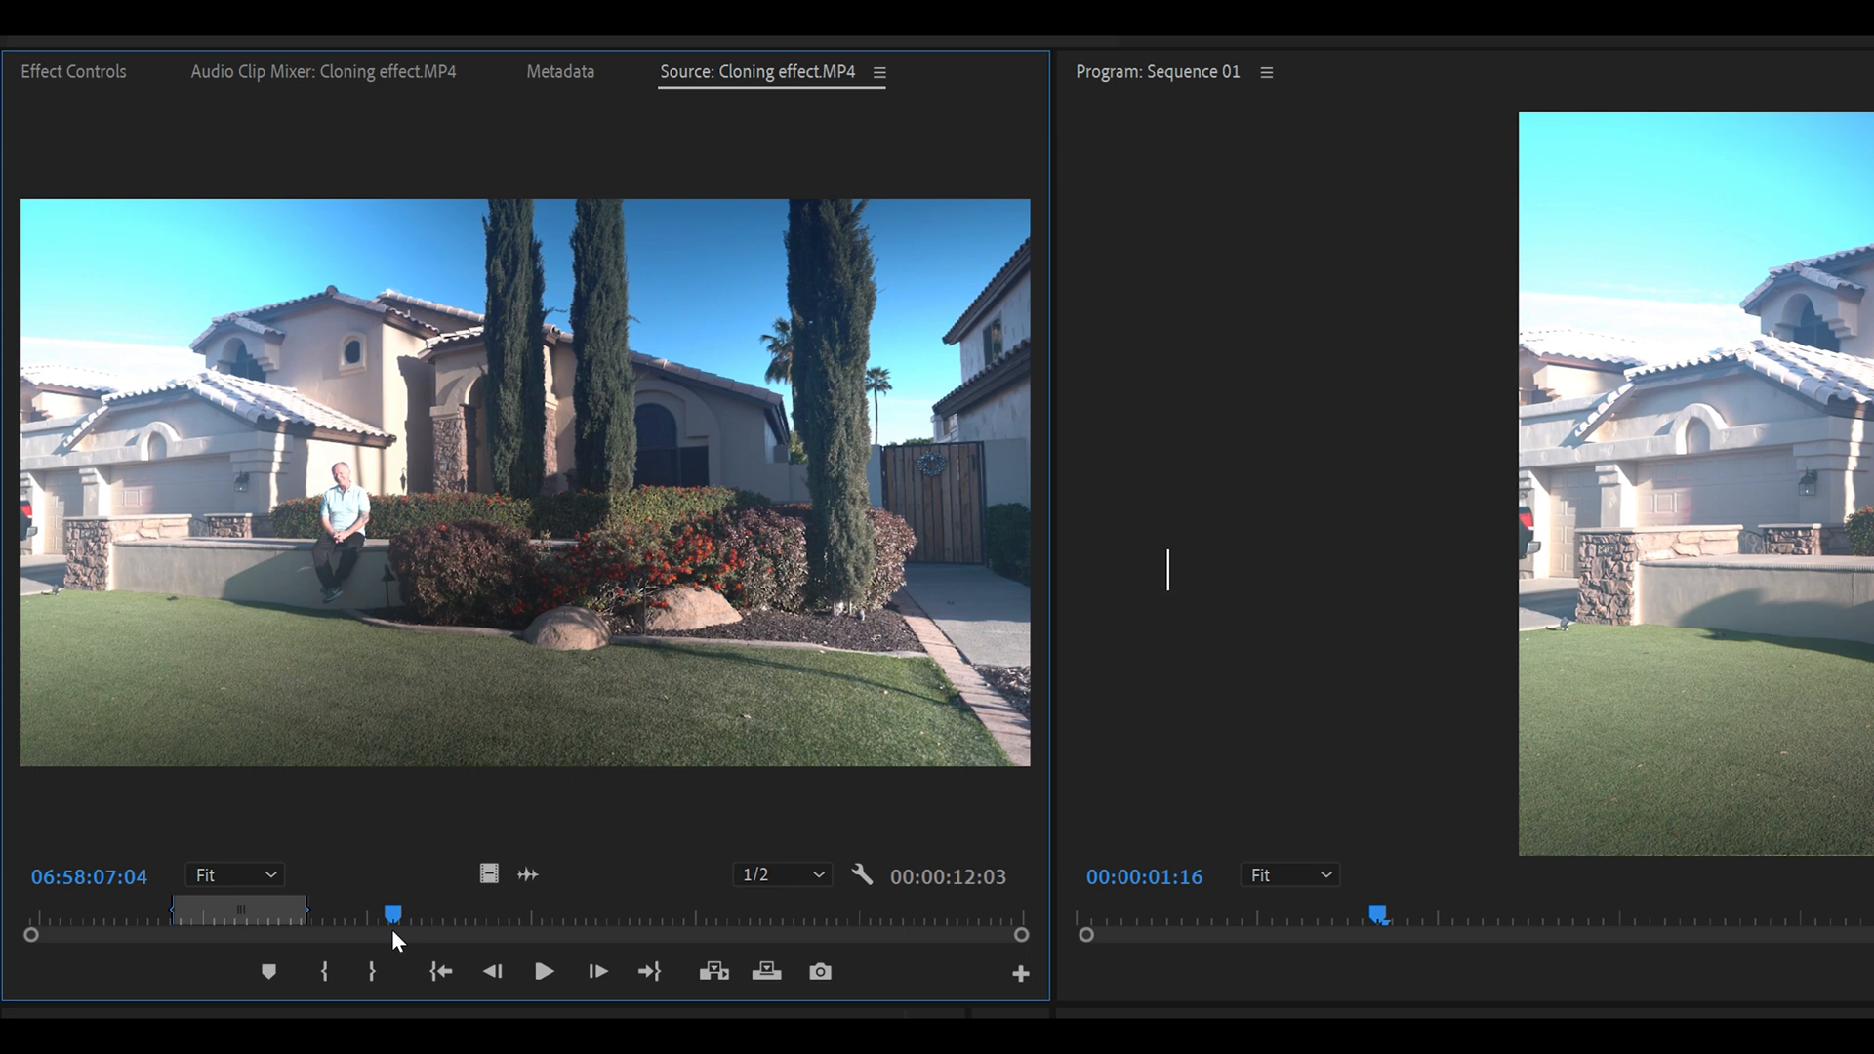
pyautogui.press('i')
pyautogui.moveTo(393, 917); pyautogui.dragTo(505, 918)
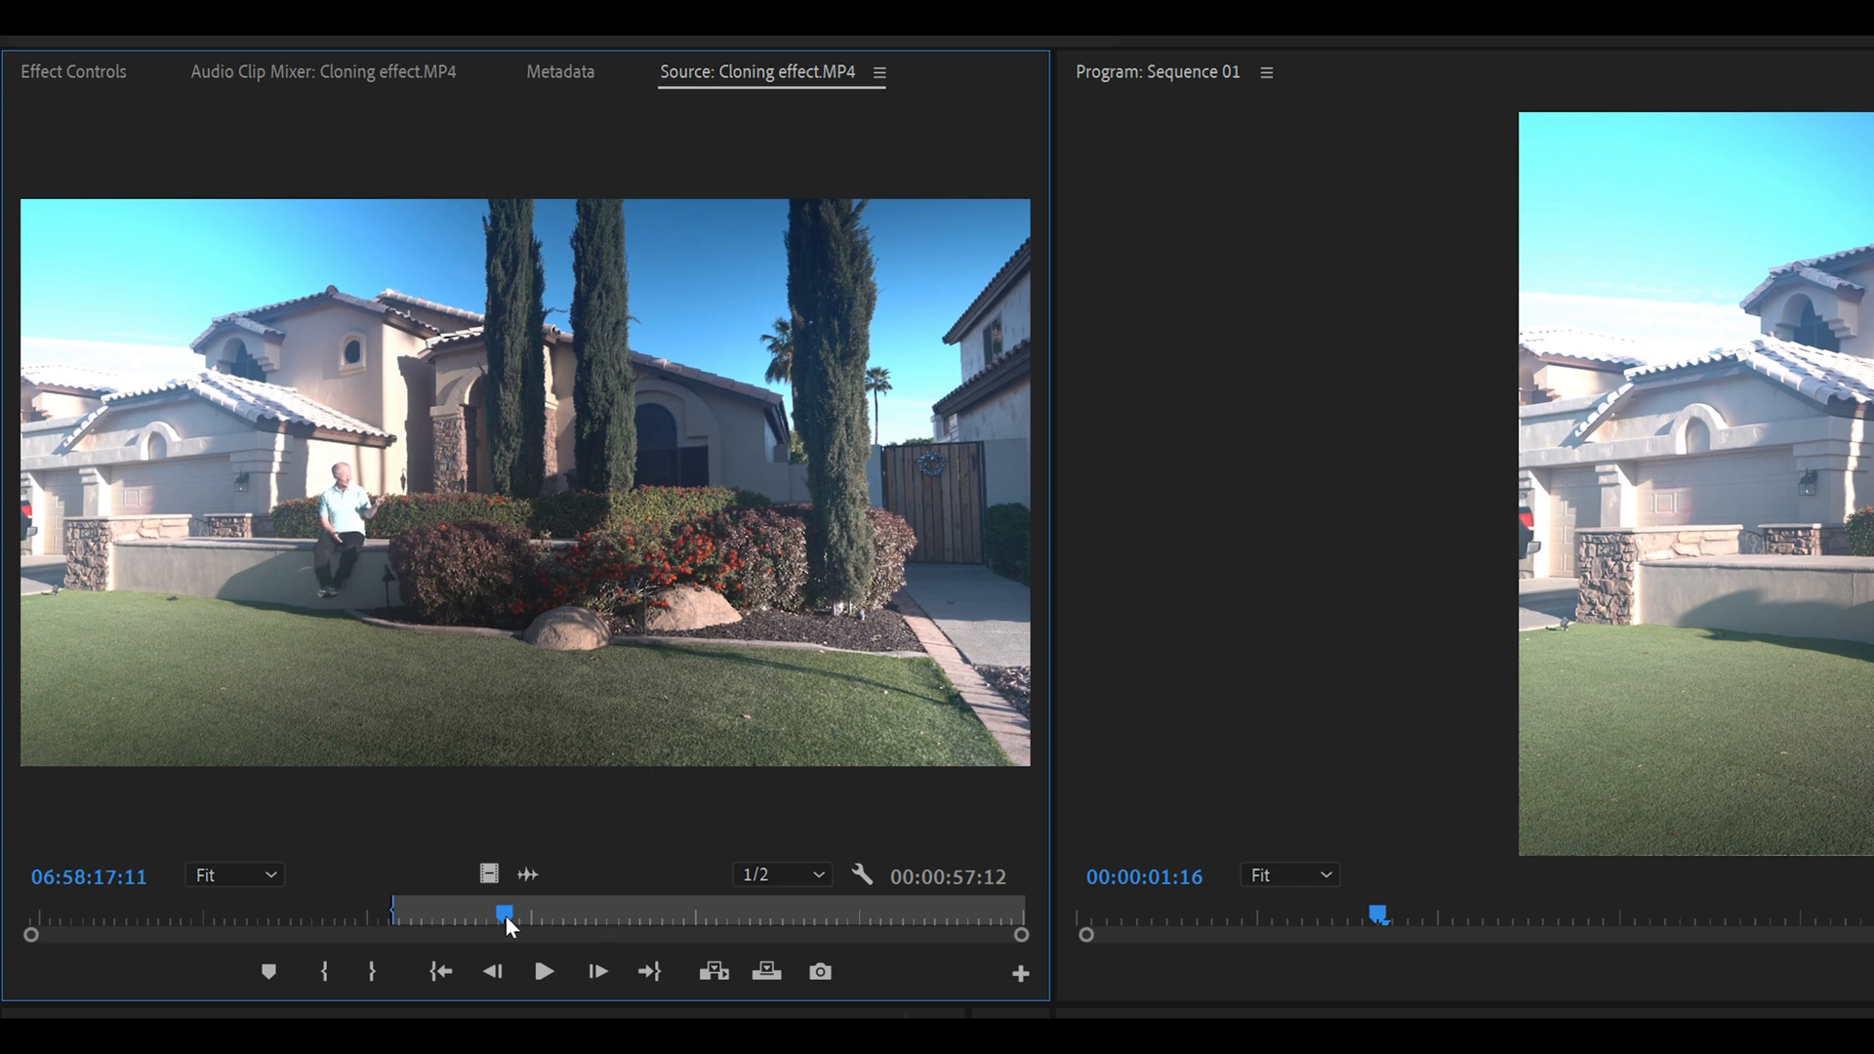
pyautogui.press('o')
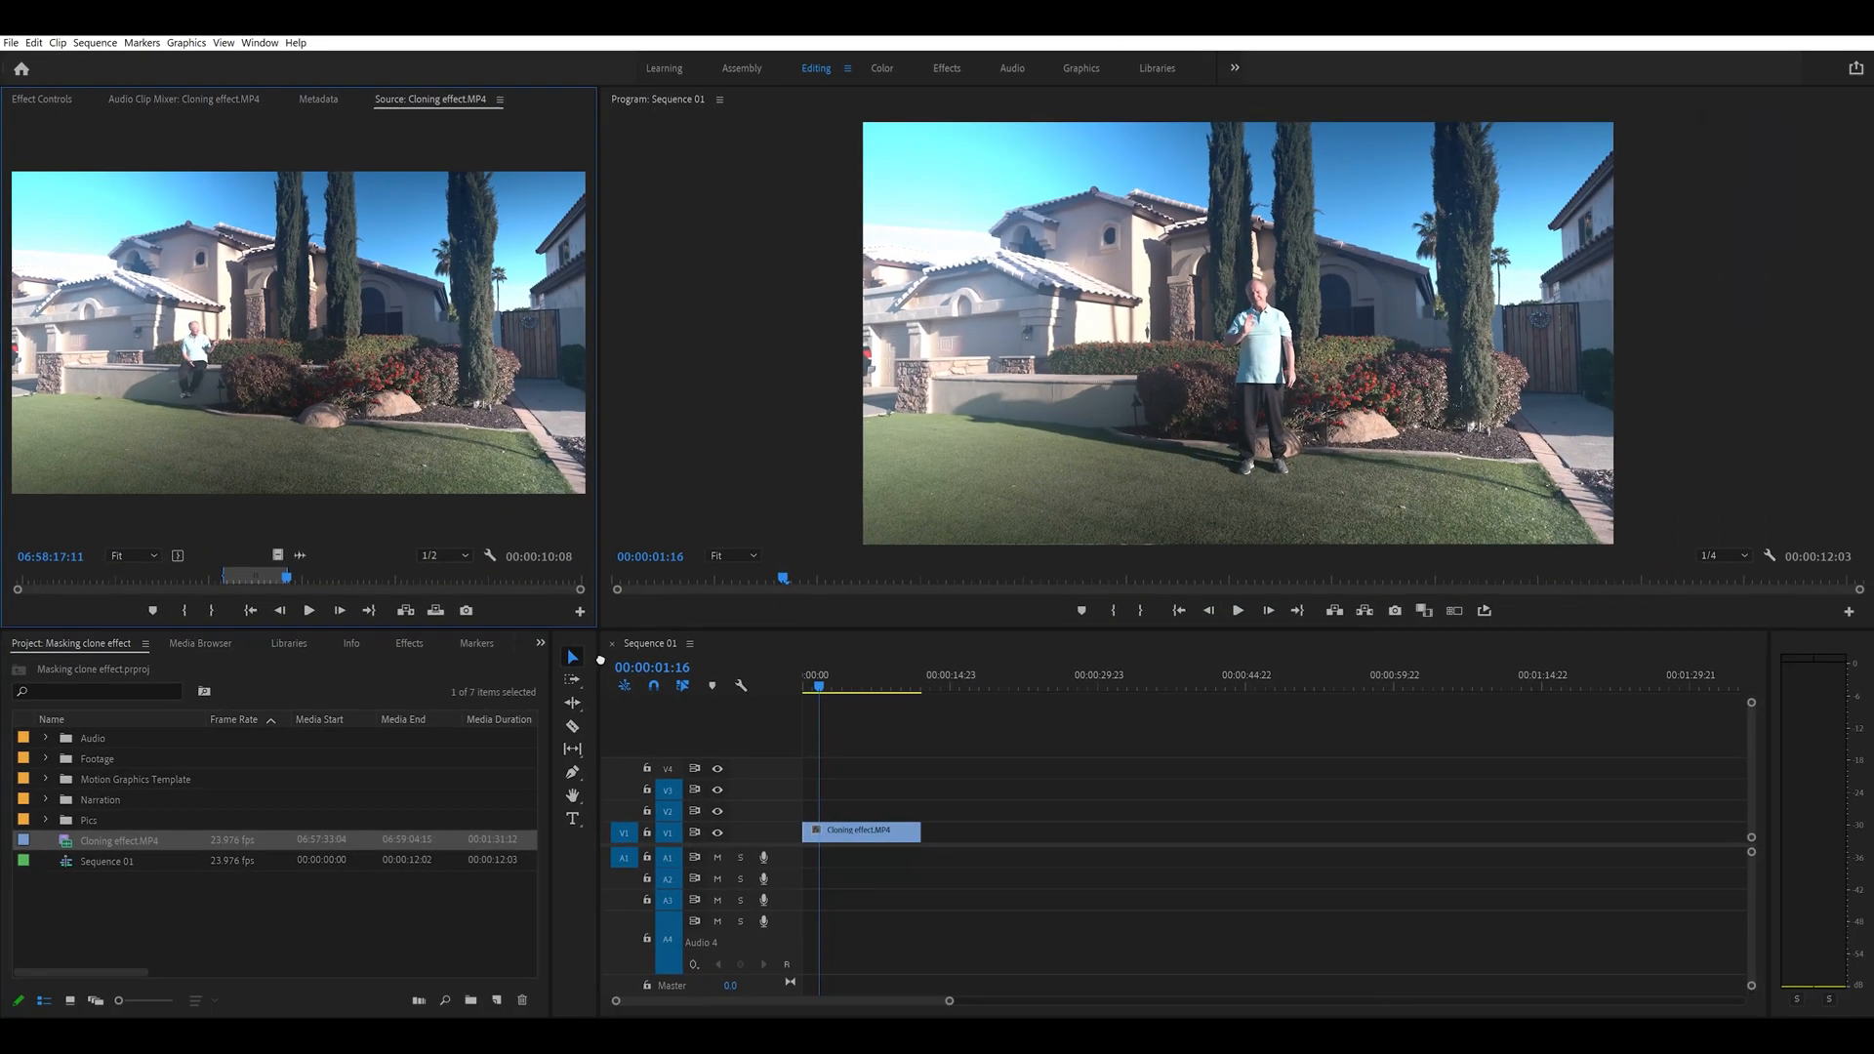
pyautogui.moveTo(825, 830); pyautogui.dragTo(764, 816)
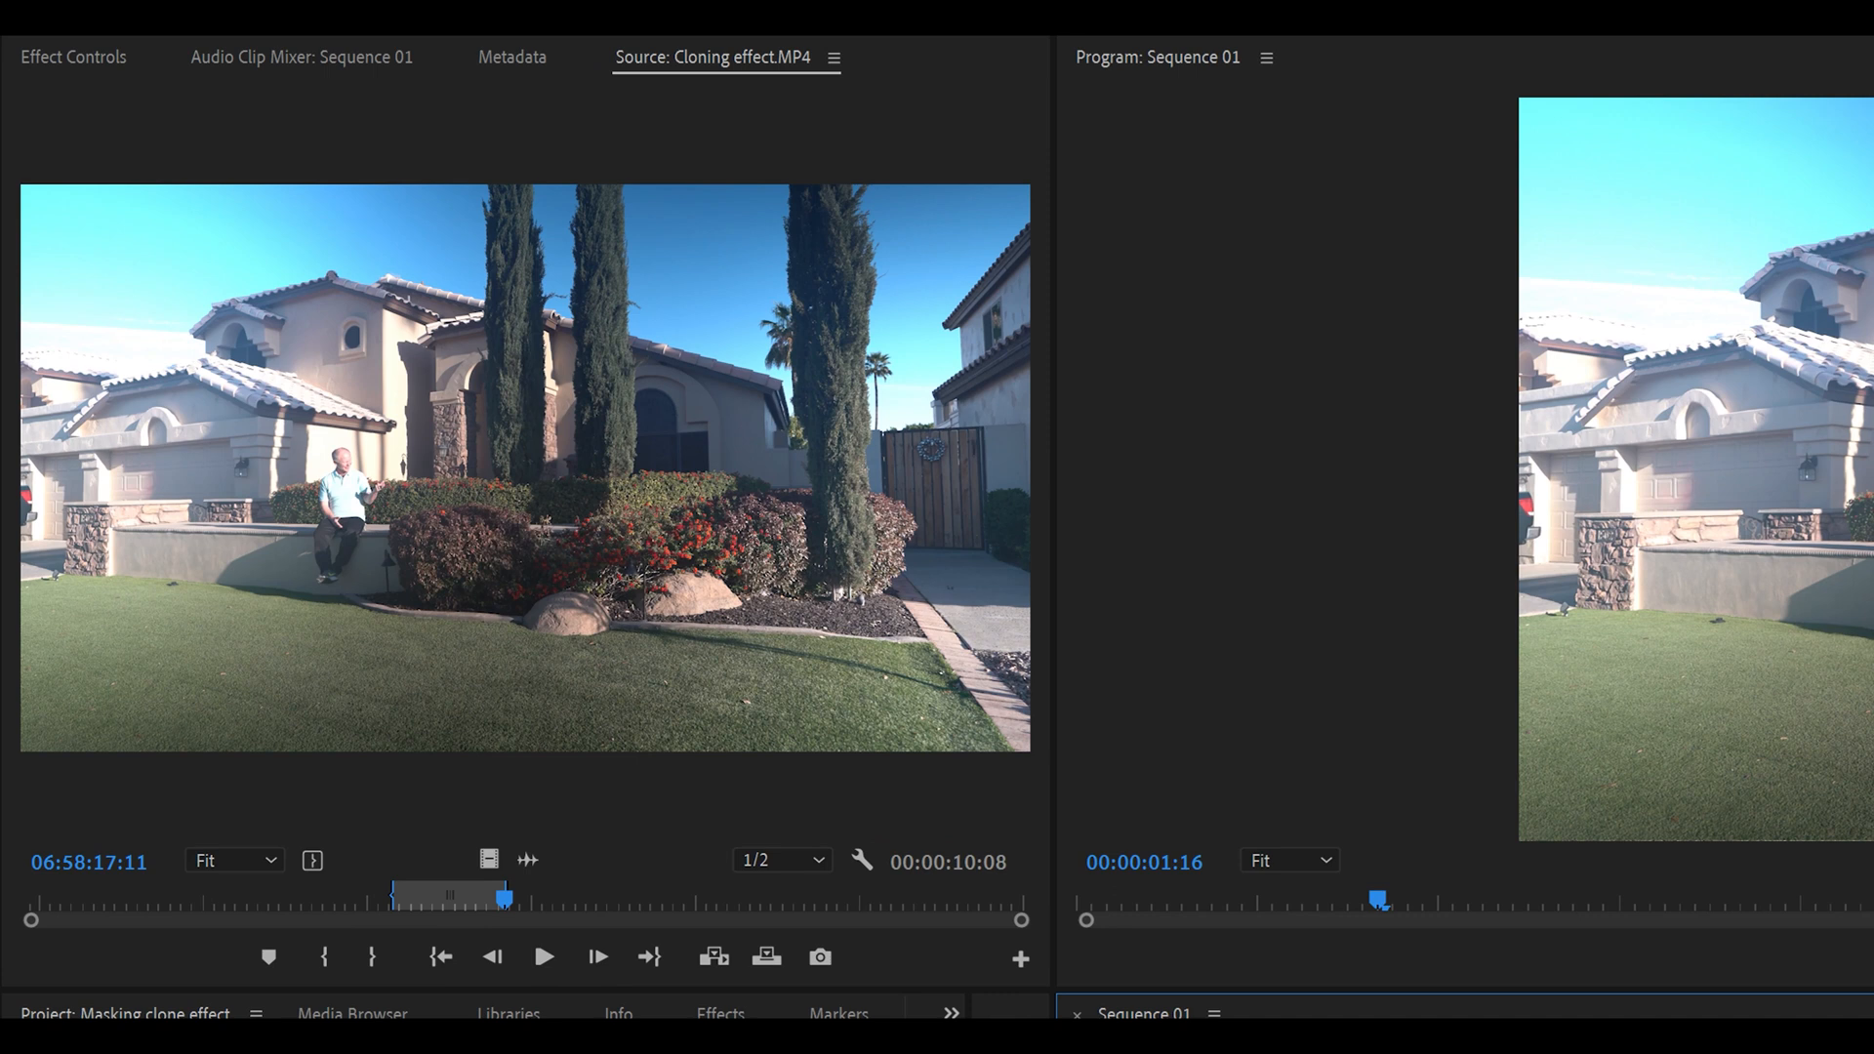
# - Place the 06:58:34:10 to 06:58:47:21 video segment on track V3, and trim the V3 and V1 clips to the V2 clip's end
pyautogui.moveTo(501, 900); pyautogui.dragTo(690, 882)
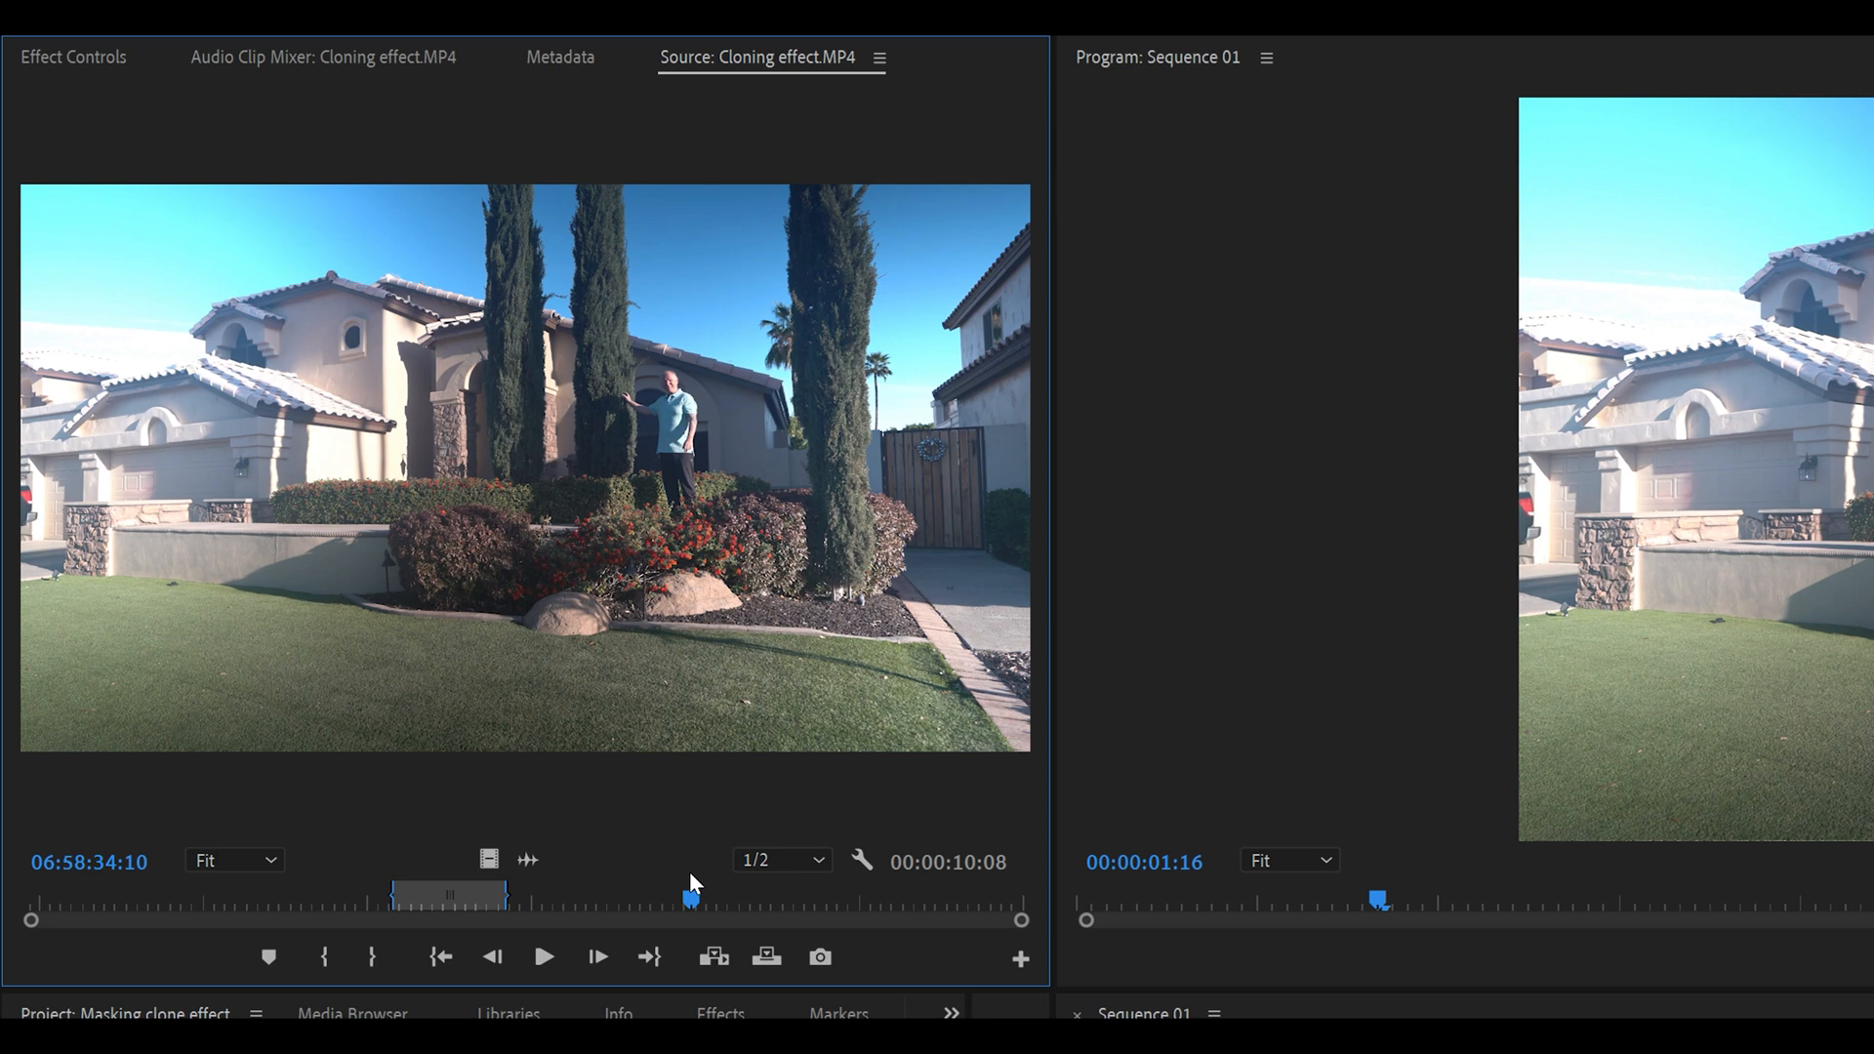
pyautogui.press('i')
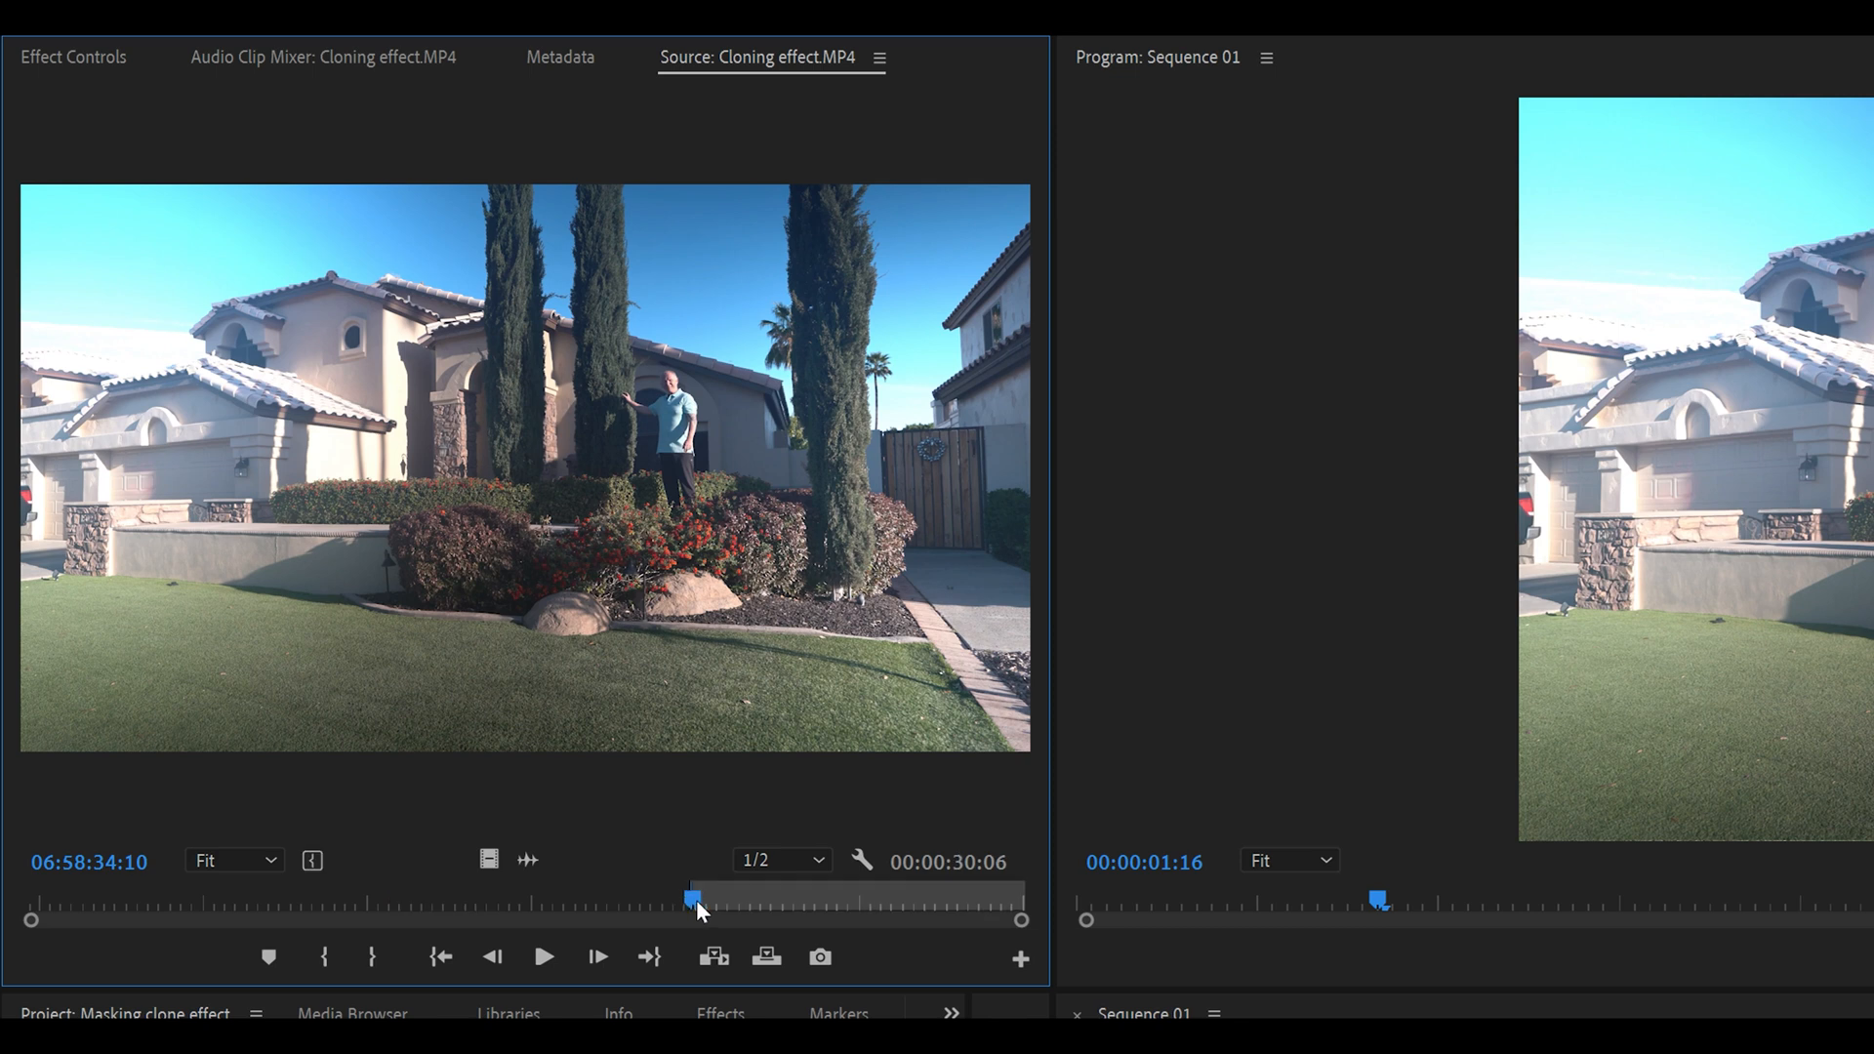
pyautogui.moveTo(695, 900); pyautogui.dragTo(840, 900)
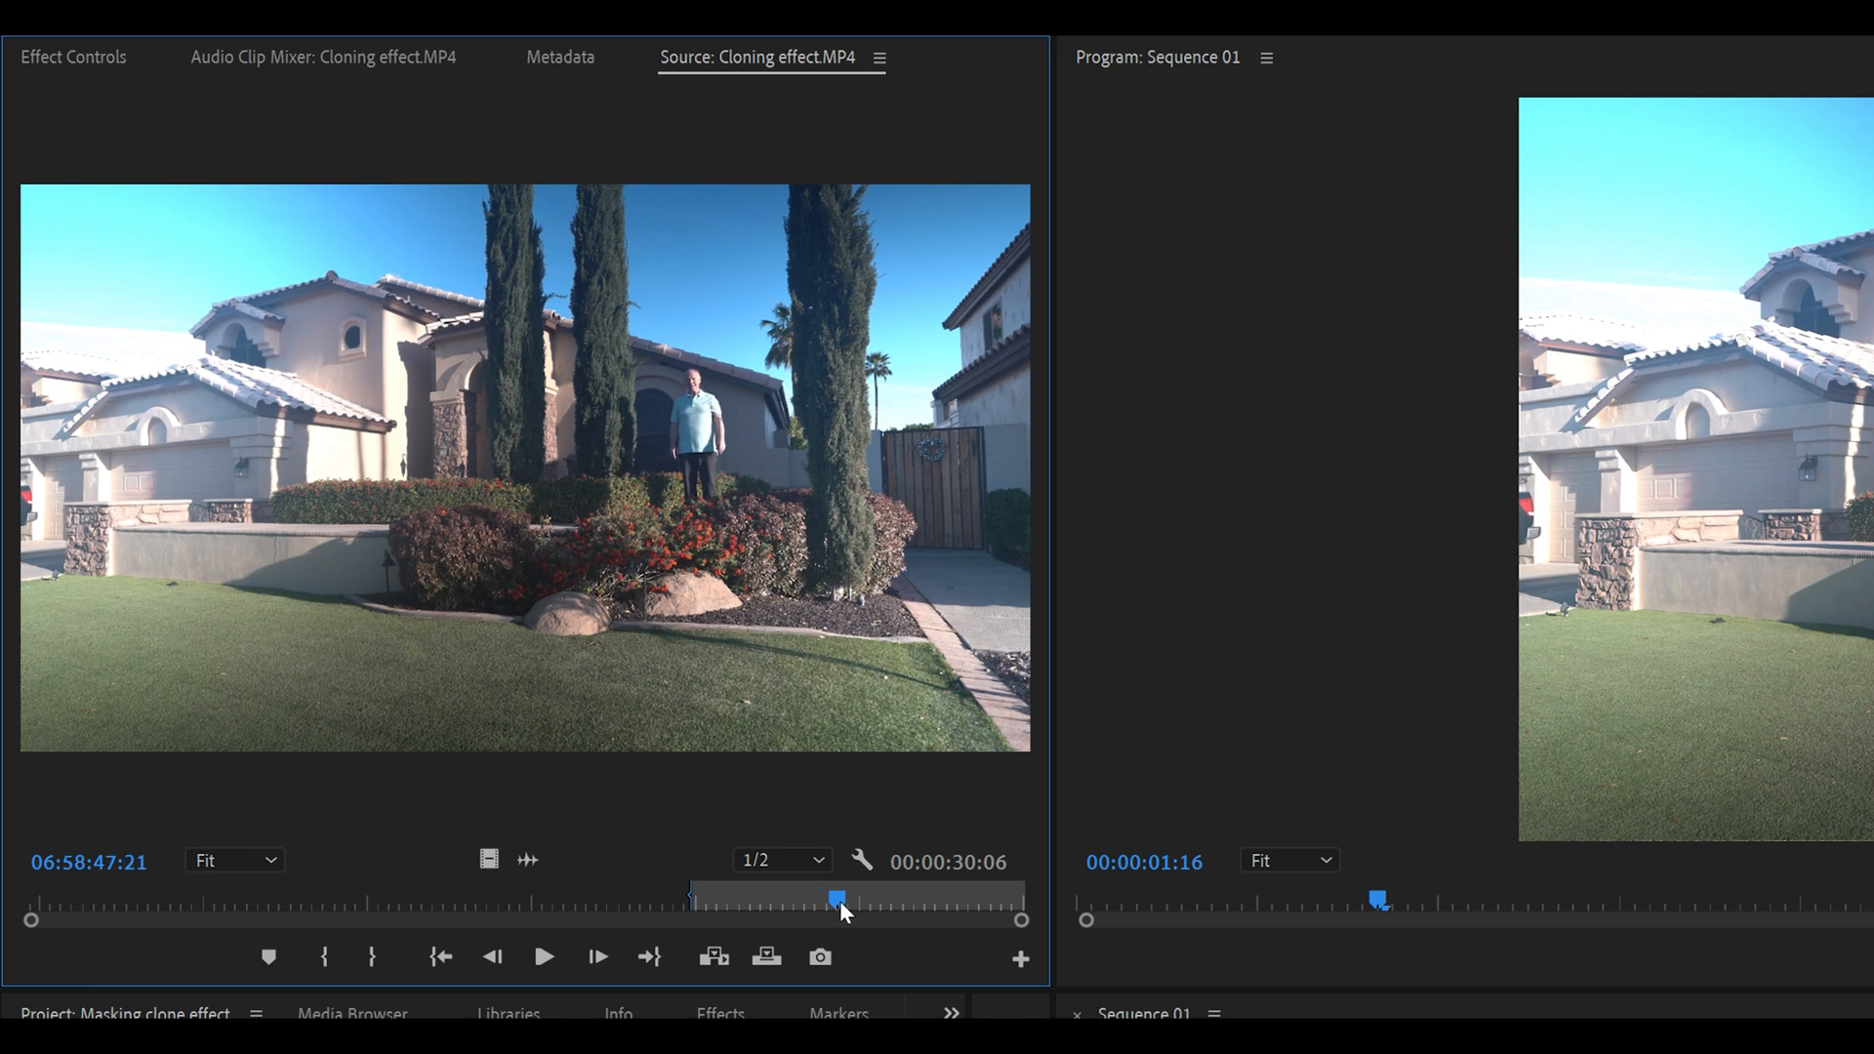
pyautogui.press('o')
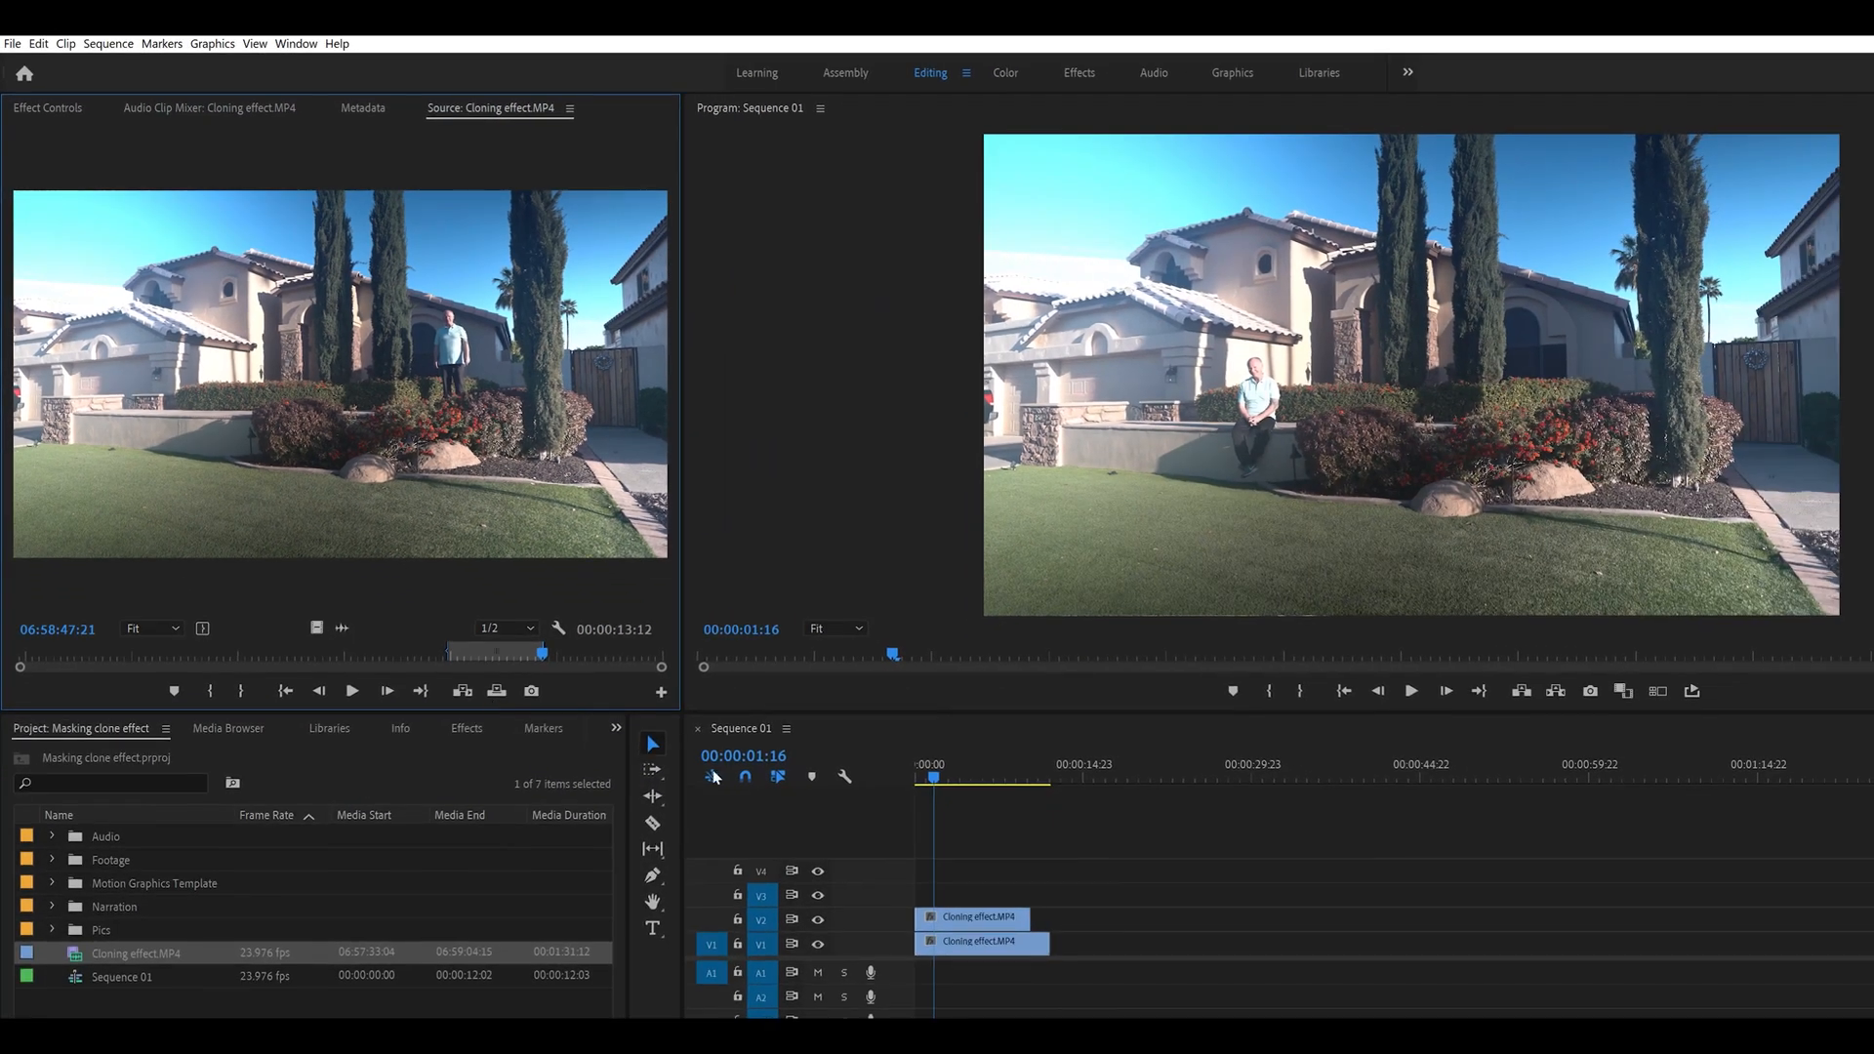
pyautogui.moveTo(489, 860); pyautogui.dragTo(1360, 1053)
pyautogui.moveTo(884, 883); pyautogui.dragTo(892, 908)
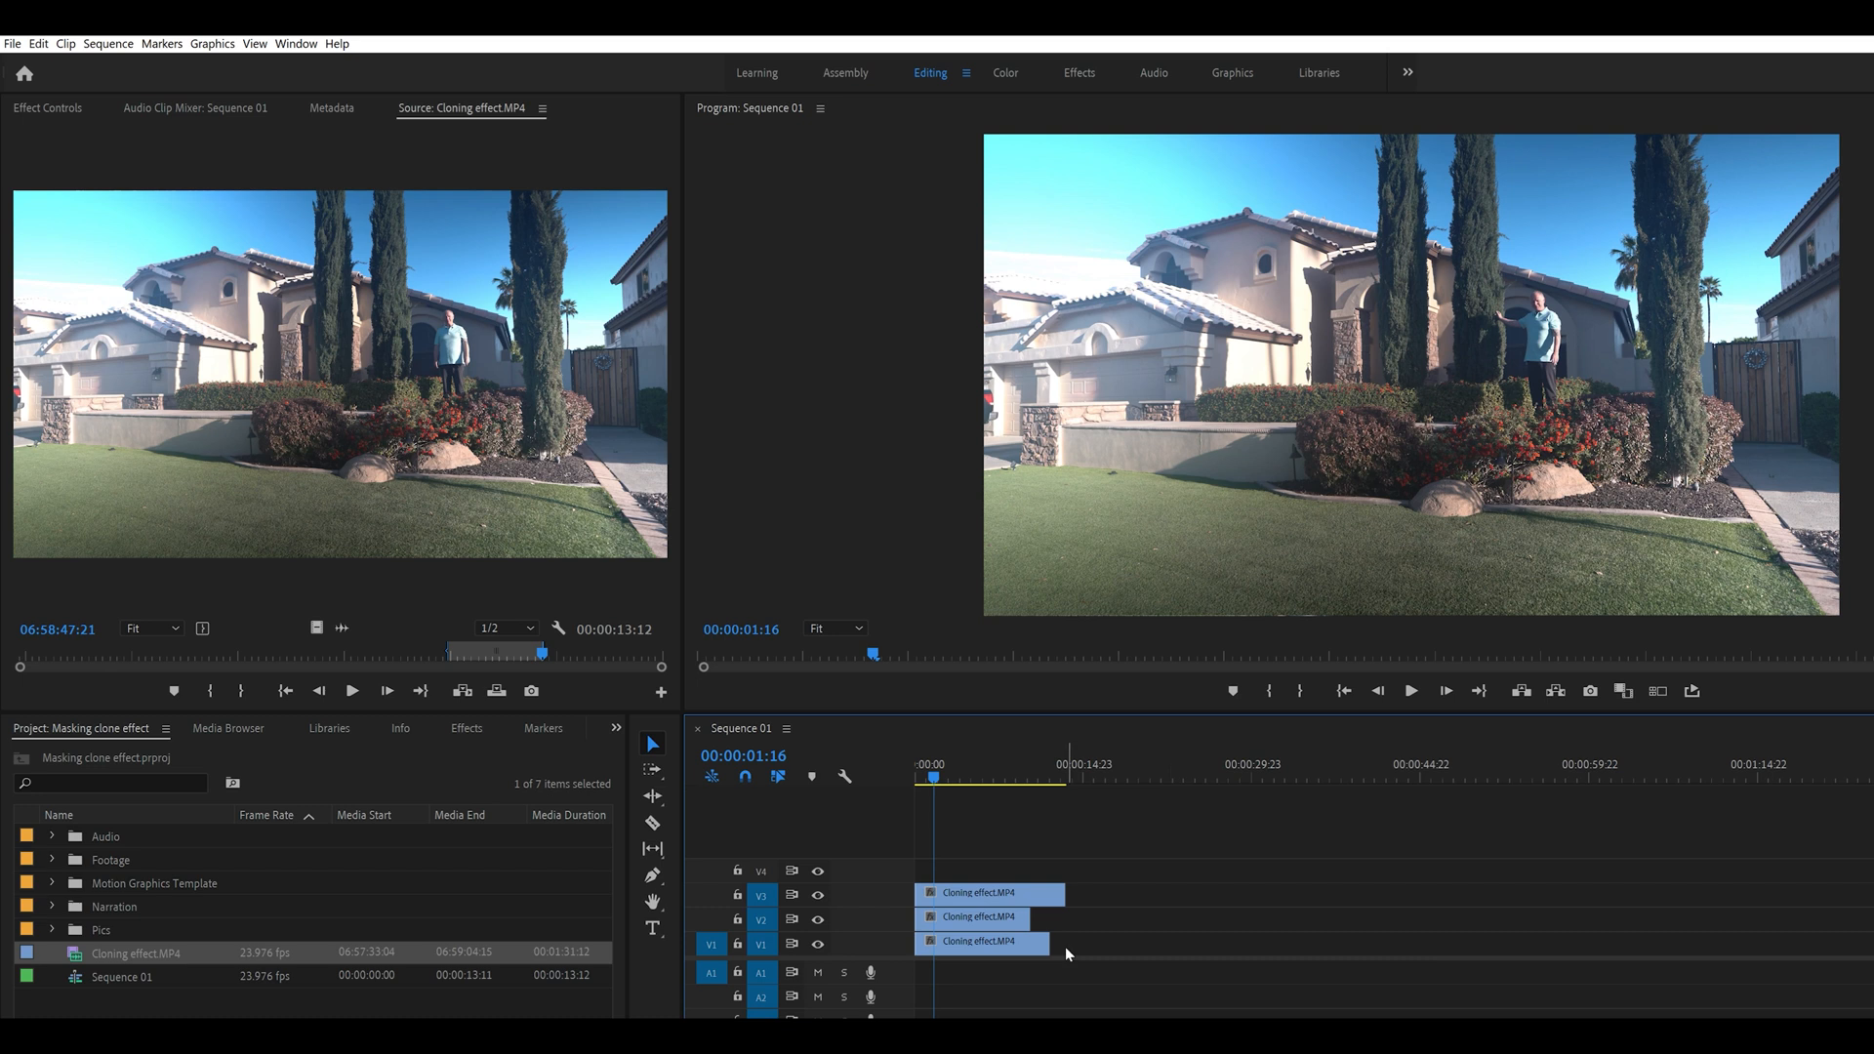
pyautogui.moveTo(1064, 894); pyautogui.dragTo(1030, 944)
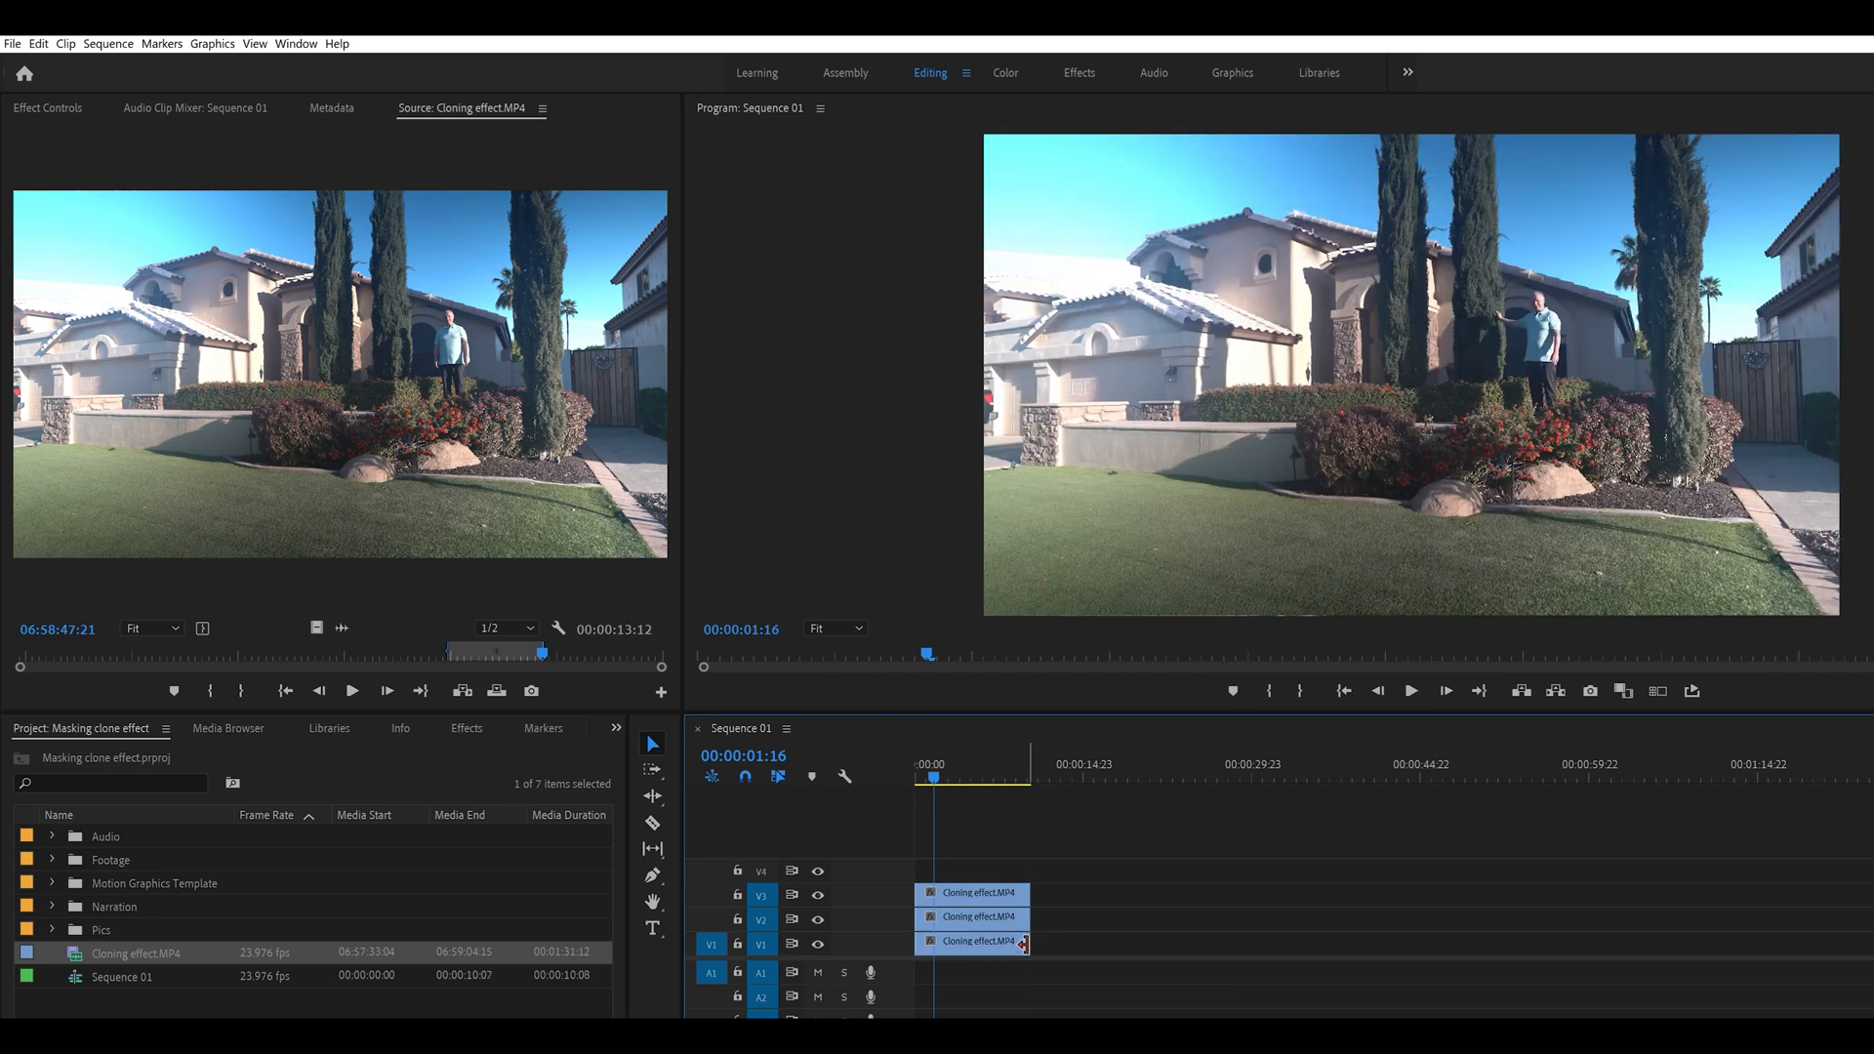
# - Inspect the stacked clips one at a time by switching the V3 and V2 track outputs off and back on
pyautogui.click(818, 896)
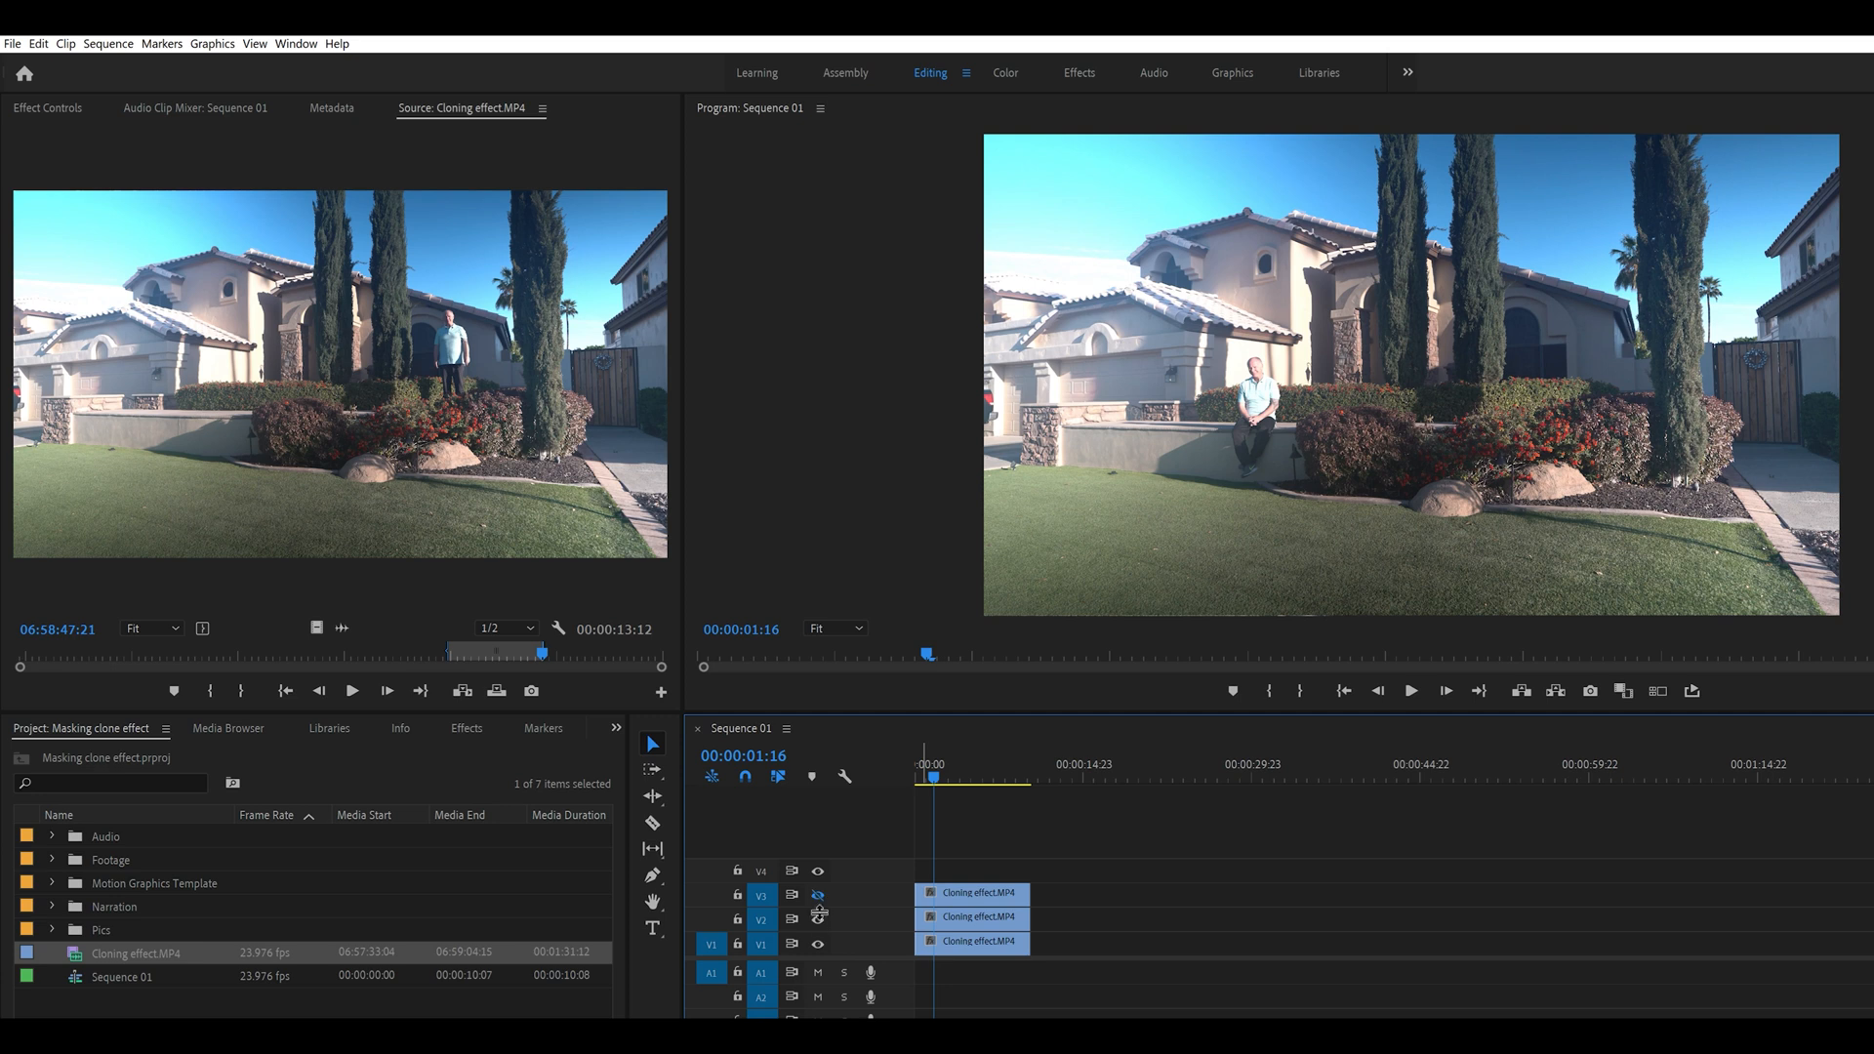
pyautogui.click(818, 920)
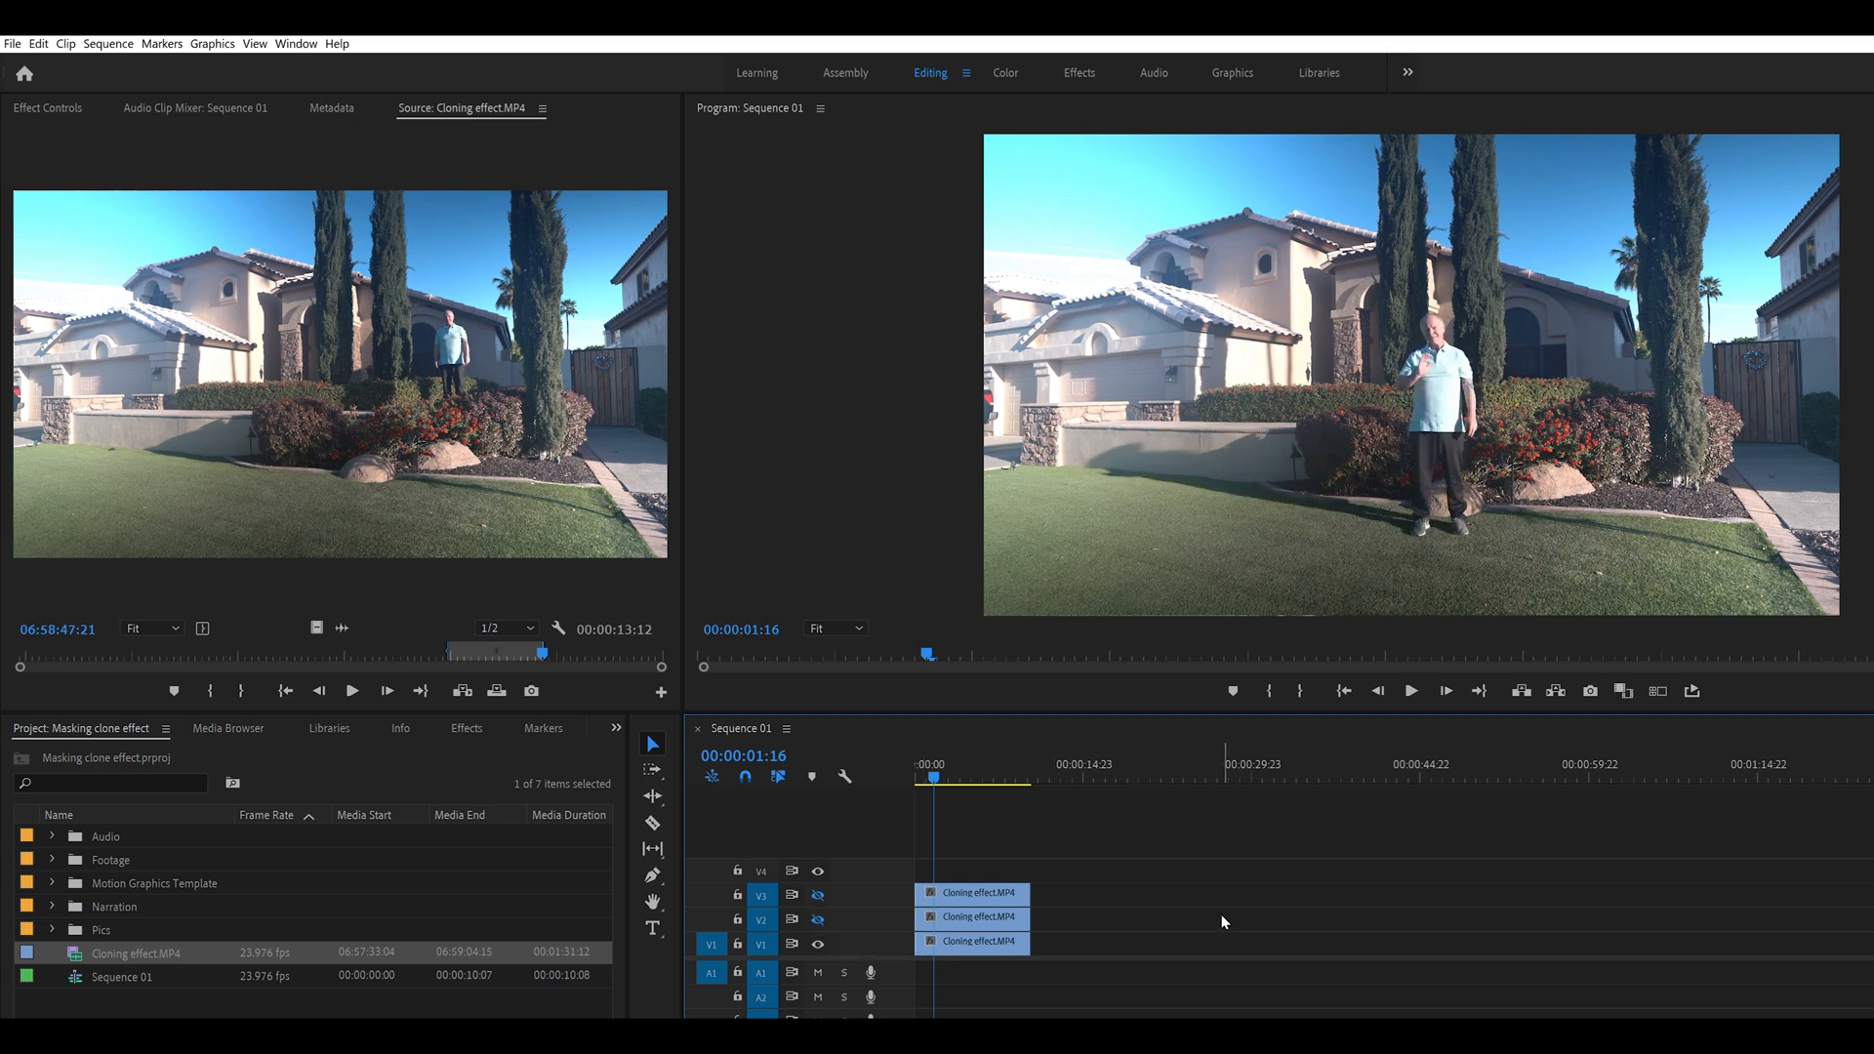
pyautogui.moveTo(1221, 915); pyautogui.dragTo(1021, 962)
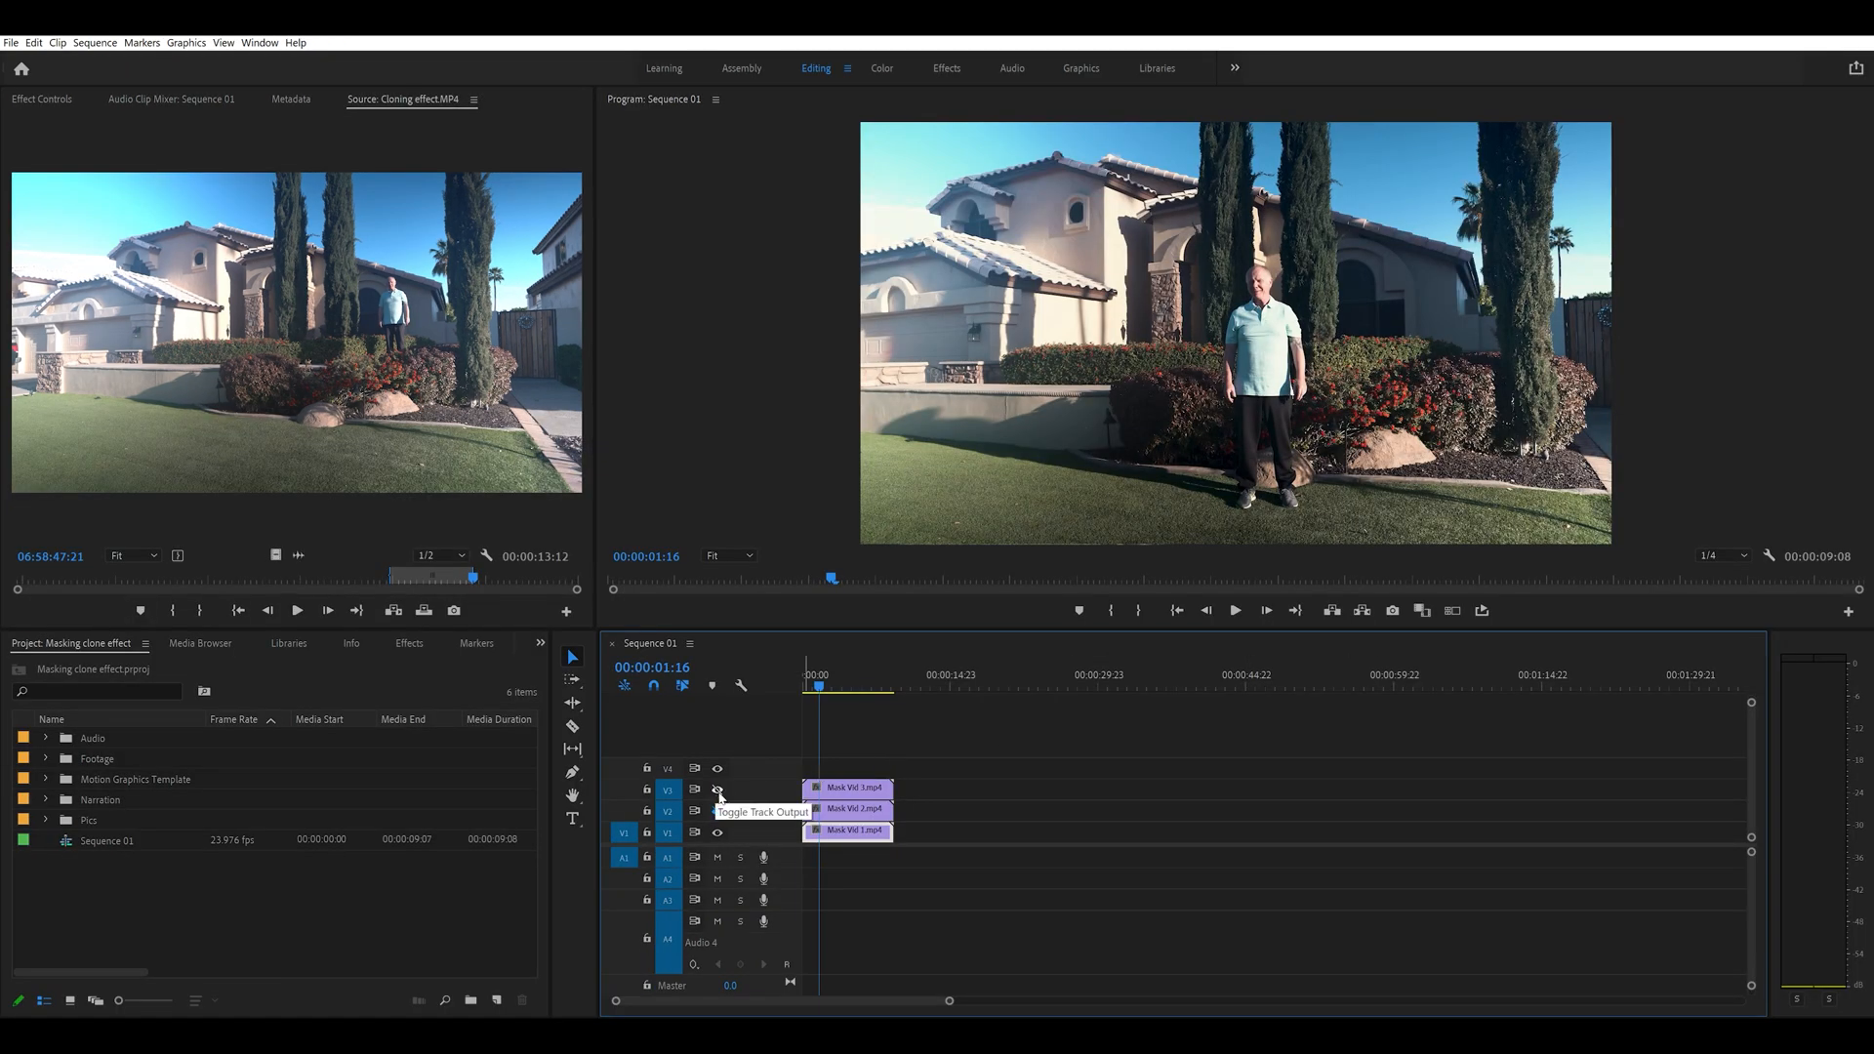
pyautogui.click(718, 791)
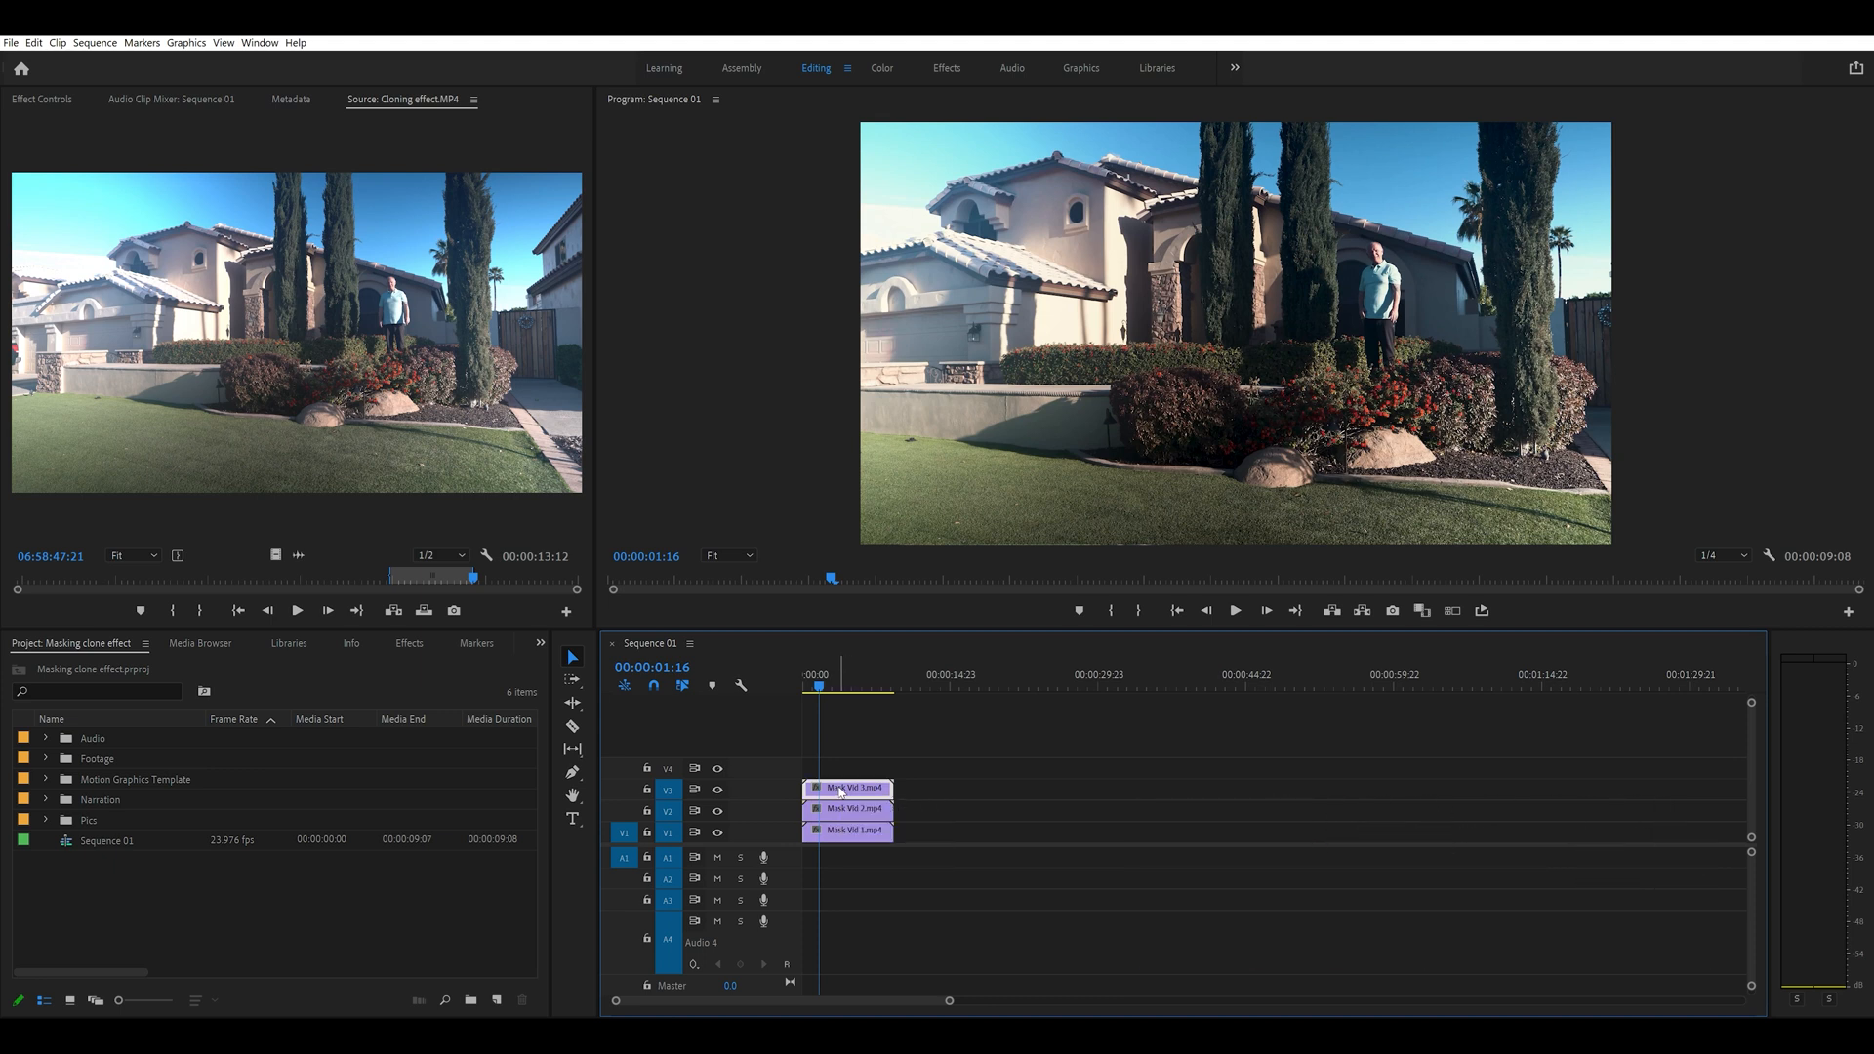
# - Draw a closed six-point opacity mask with the Pen tool on Mask Vid 3.mp4 around the man behind the bushes, viewed at 75%
pyautogui.click(41, 99)
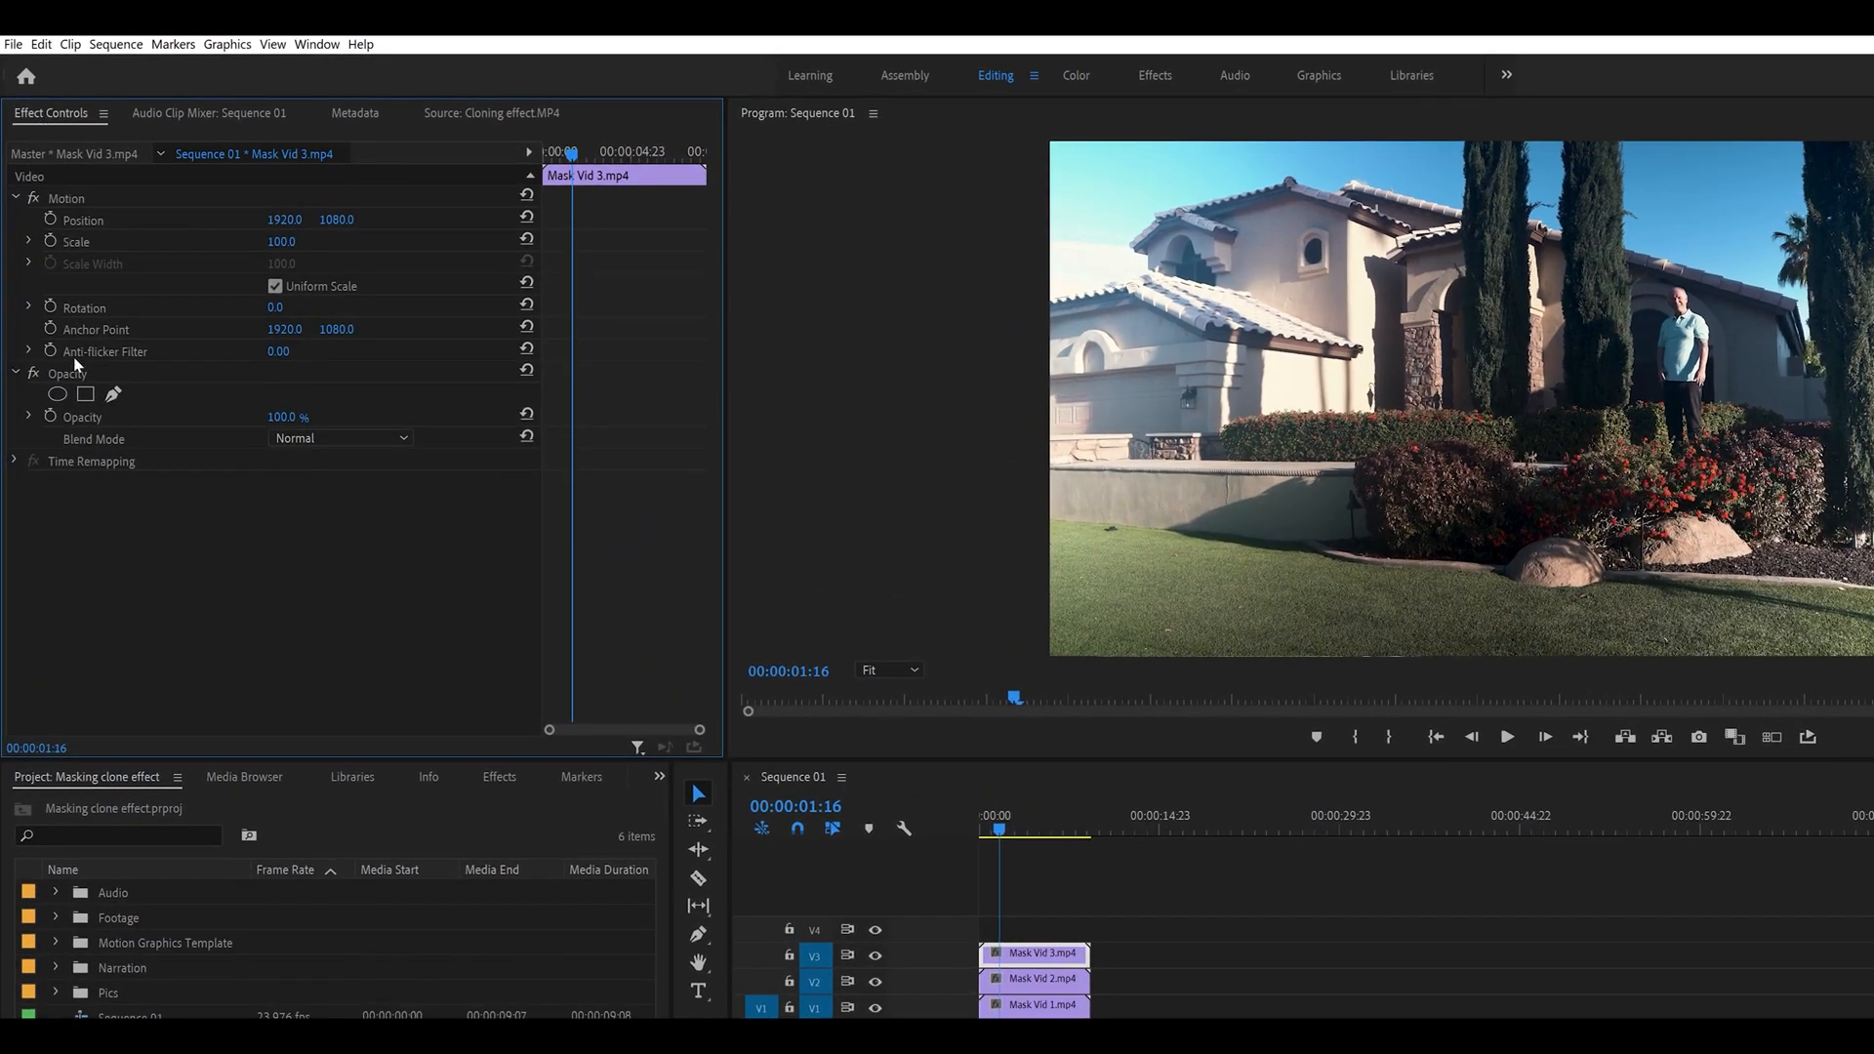
pyautogui.click(113, 395)
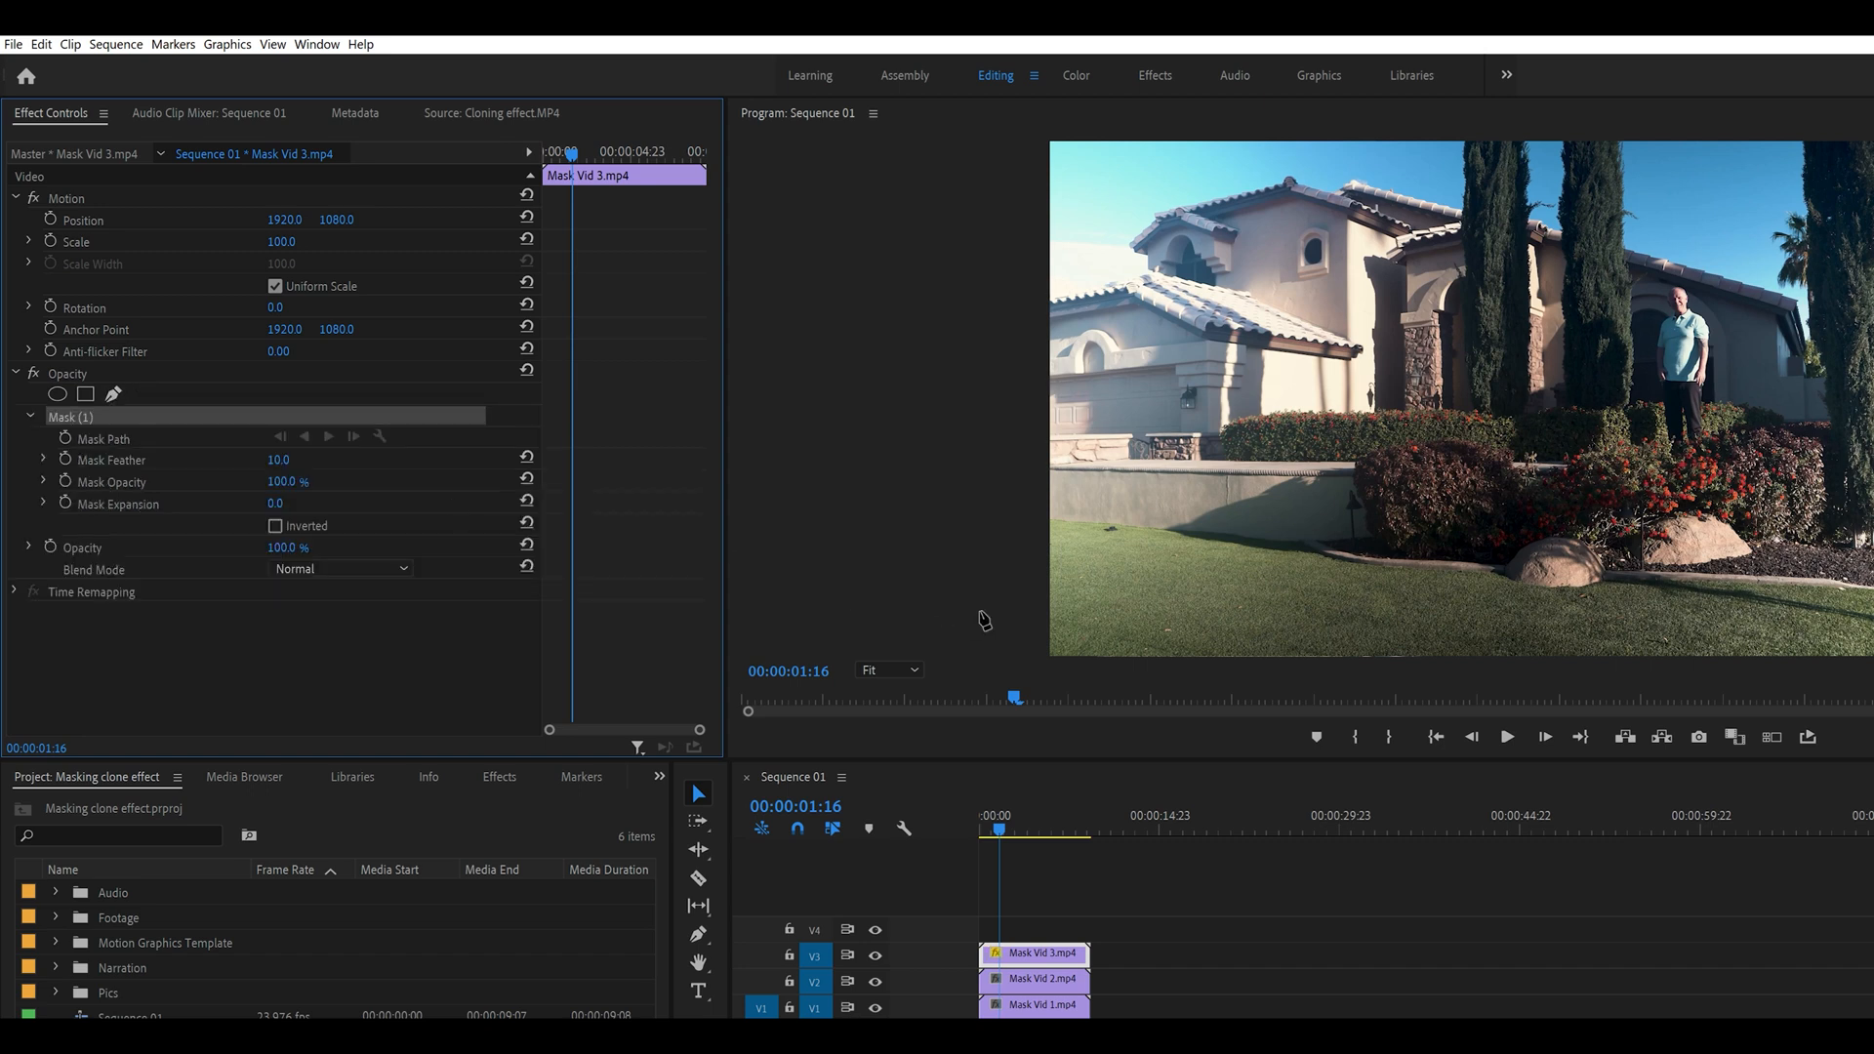
pyautogui.click(889, 674)
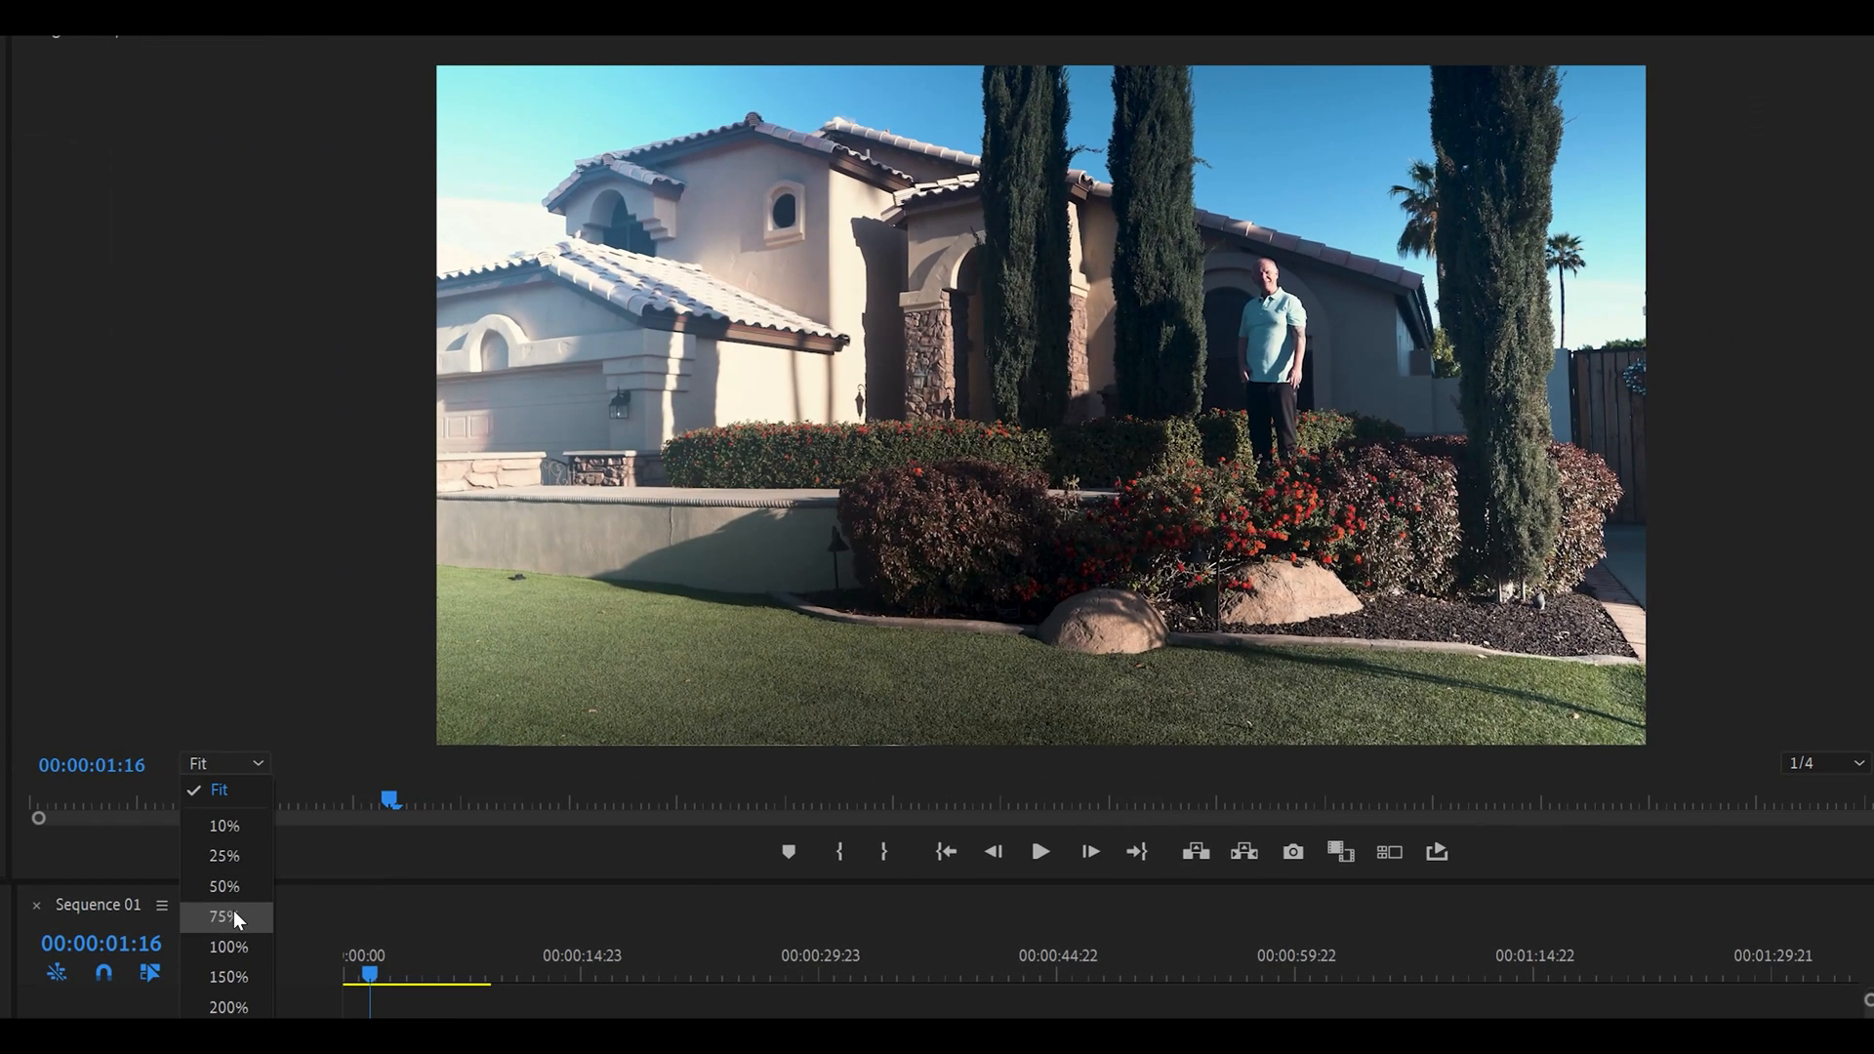
pyautogui.click(488, 863)
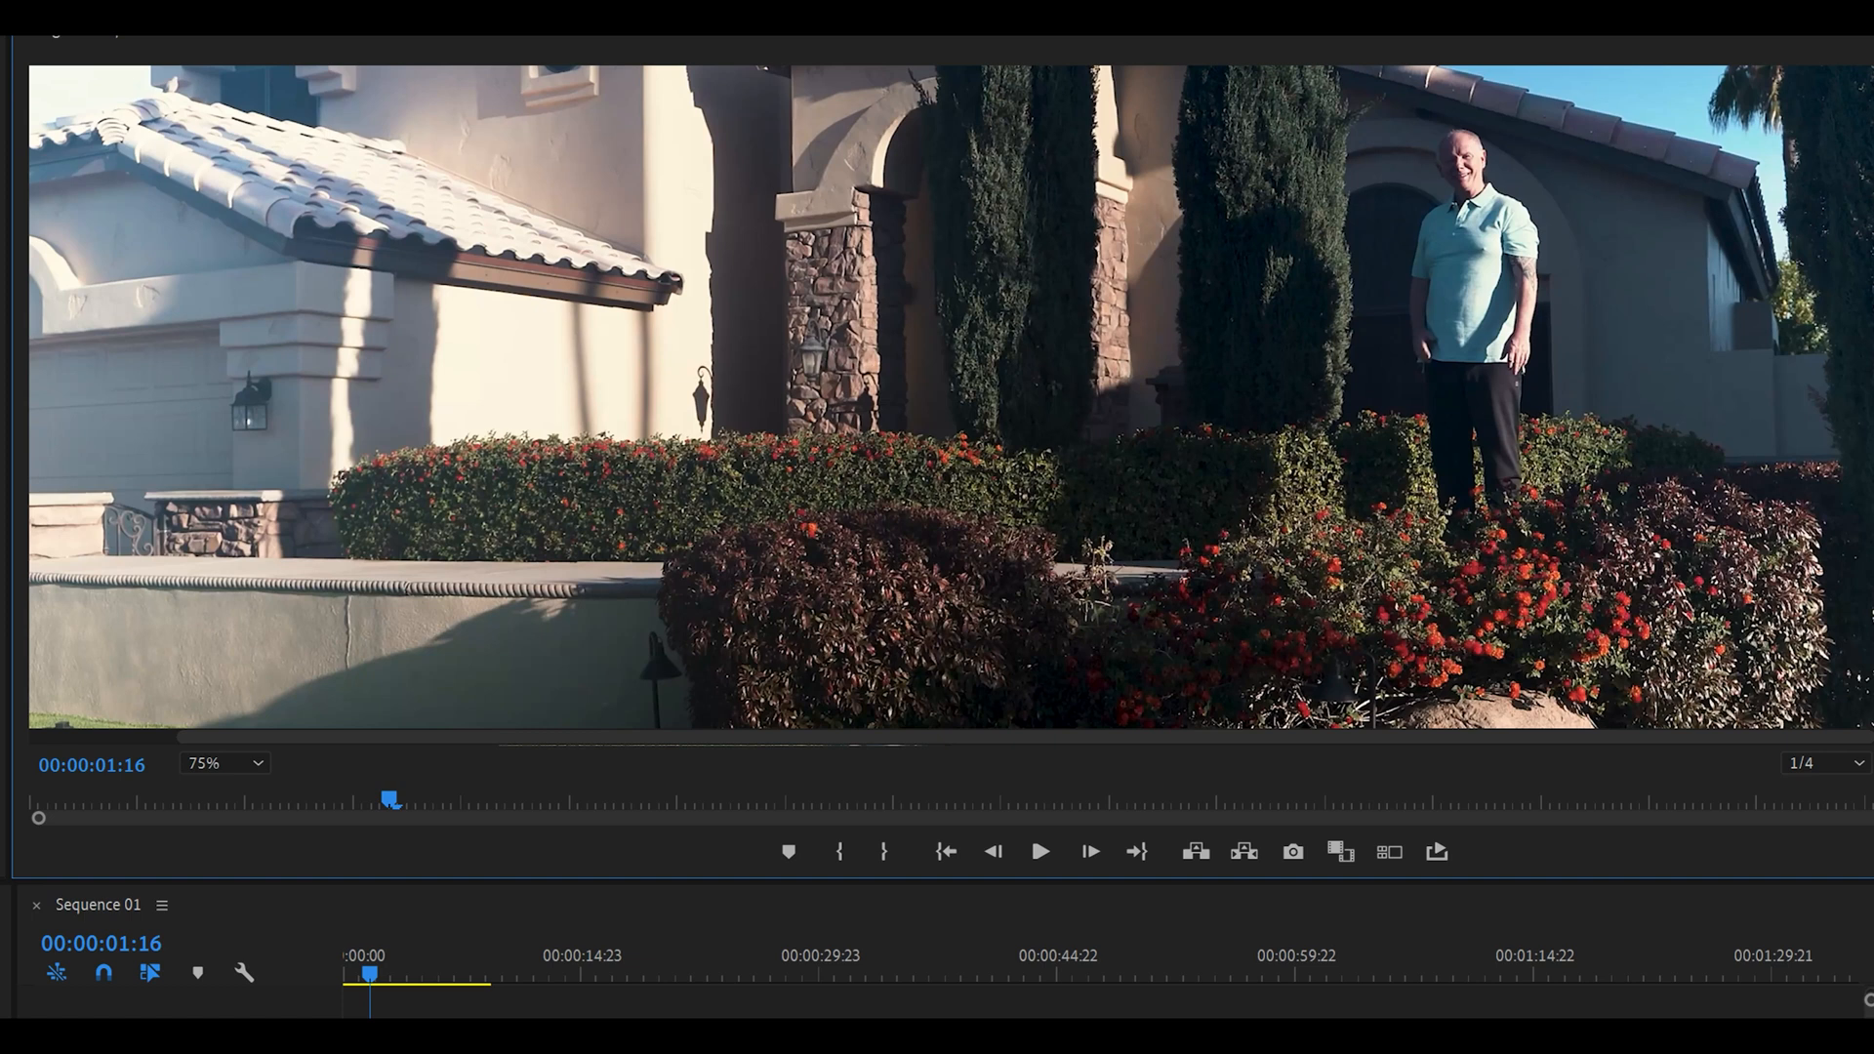
pyautogui.scroll(3, 951, 397)
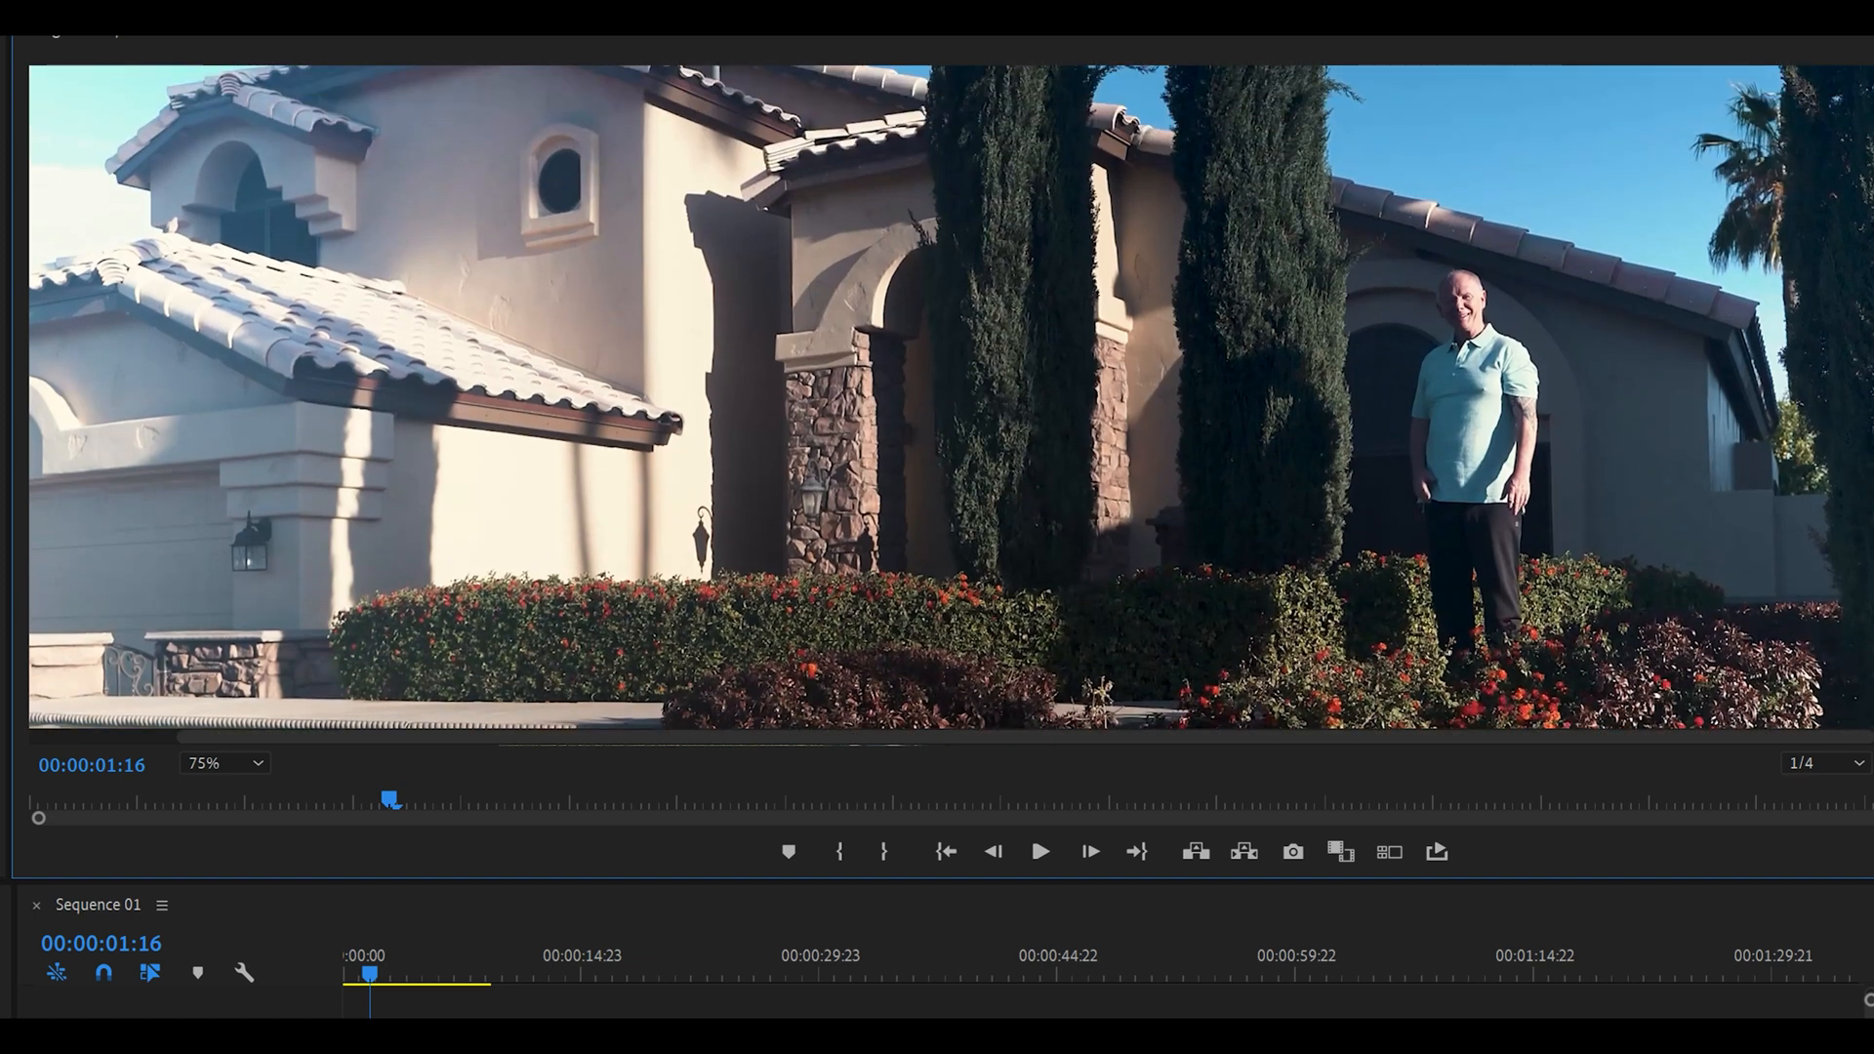
pyautogui.scroll(-2, 952, 397)
pyautogui.press('`')
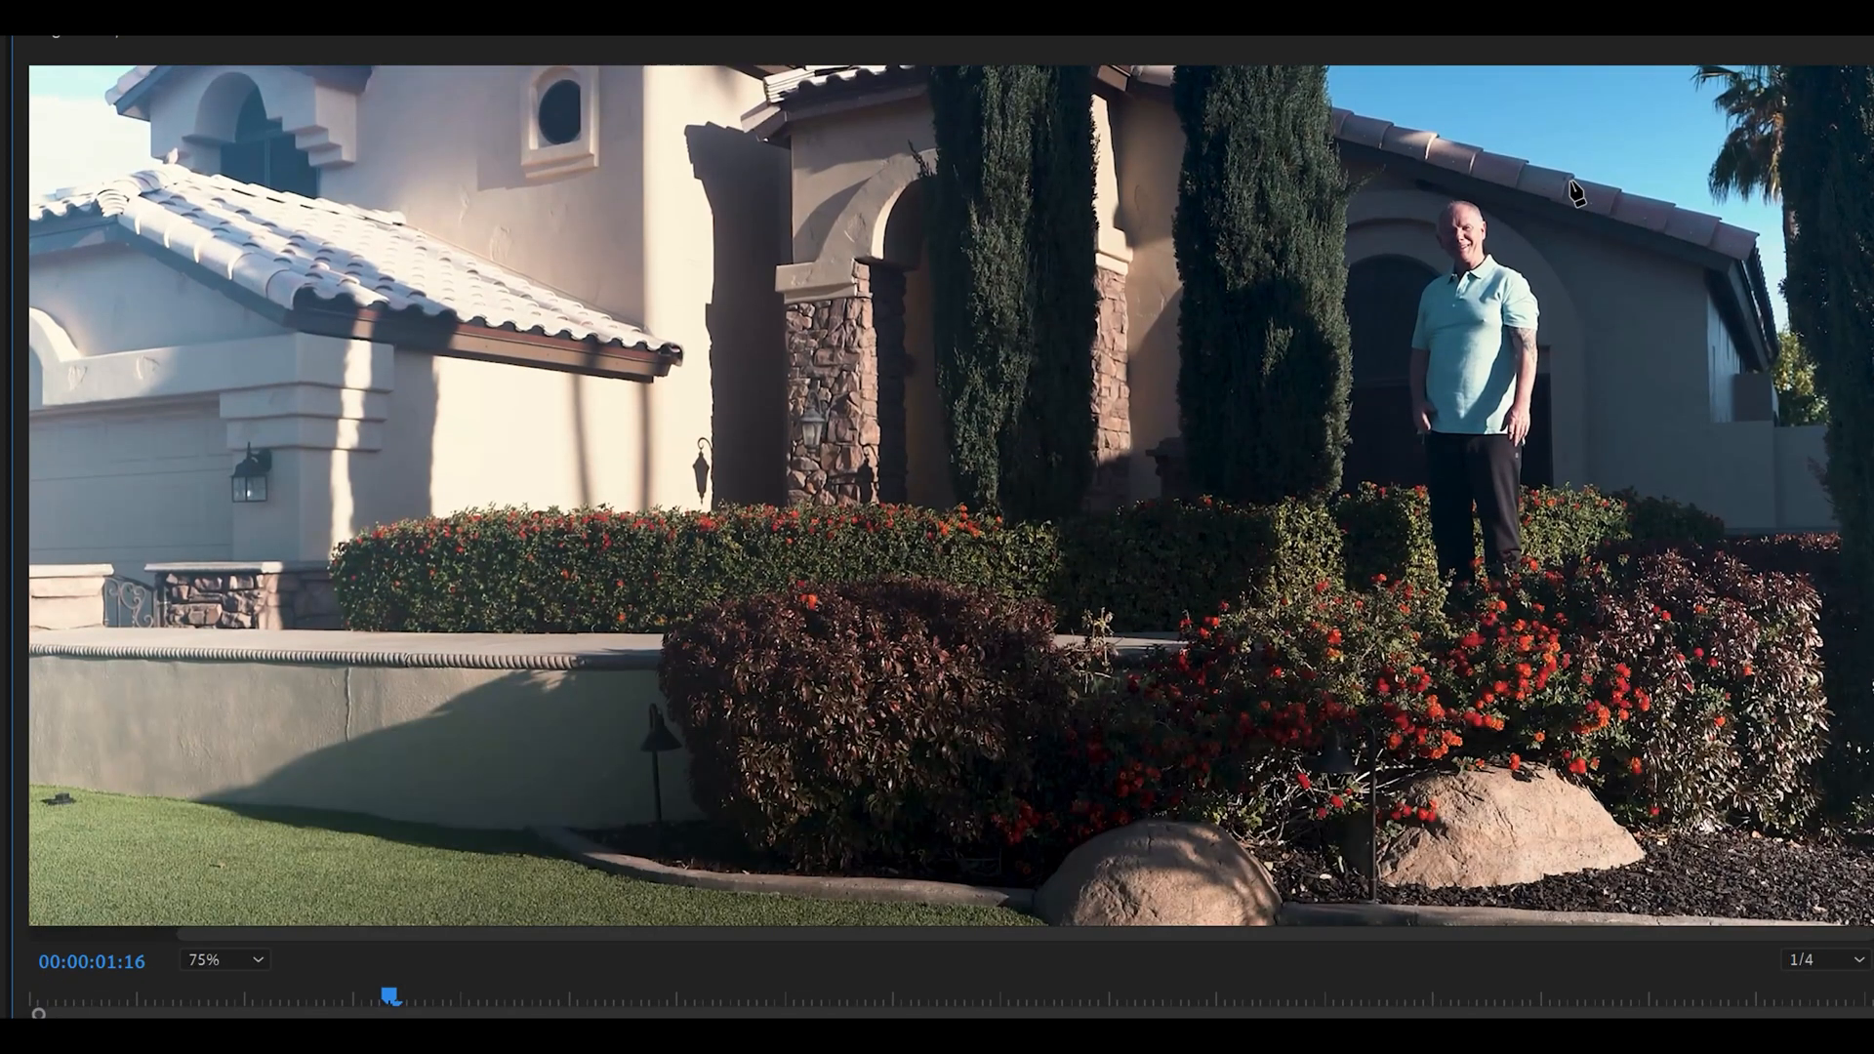
pyautogui.click(1299, 185)
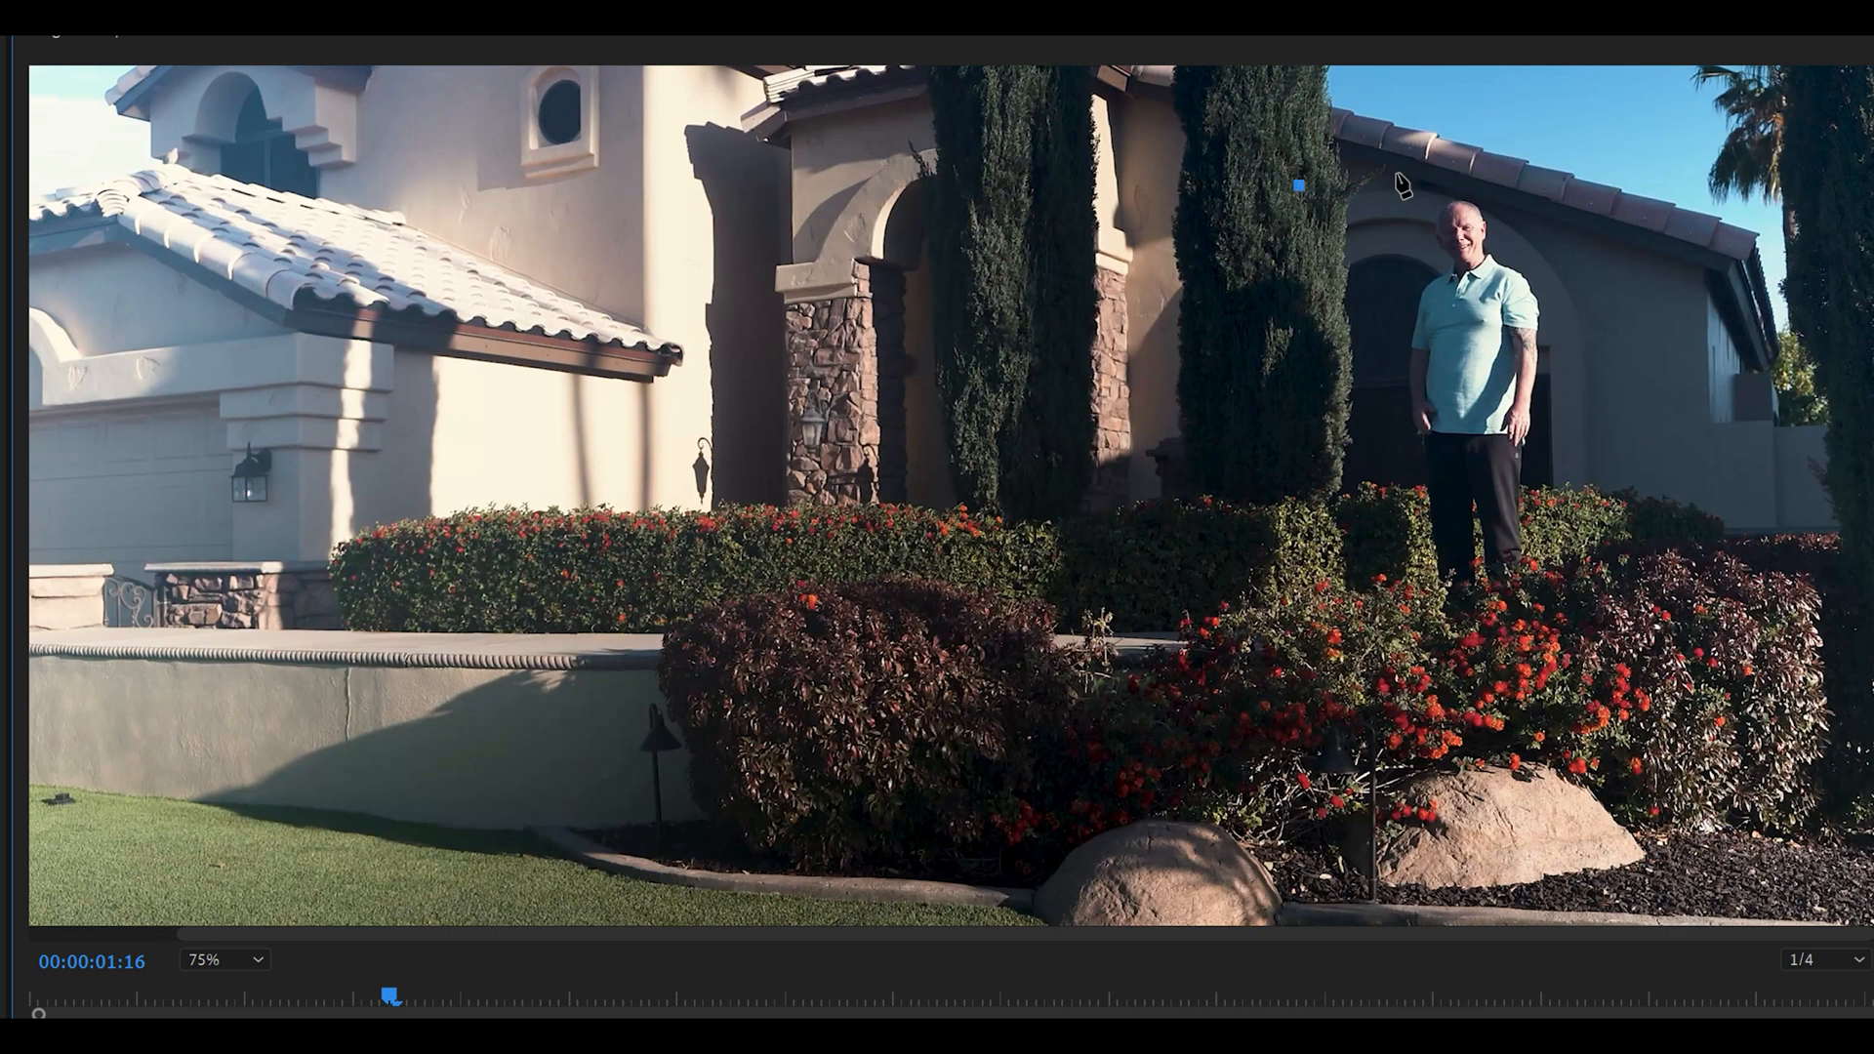
pyautogui.click(1552, 186)
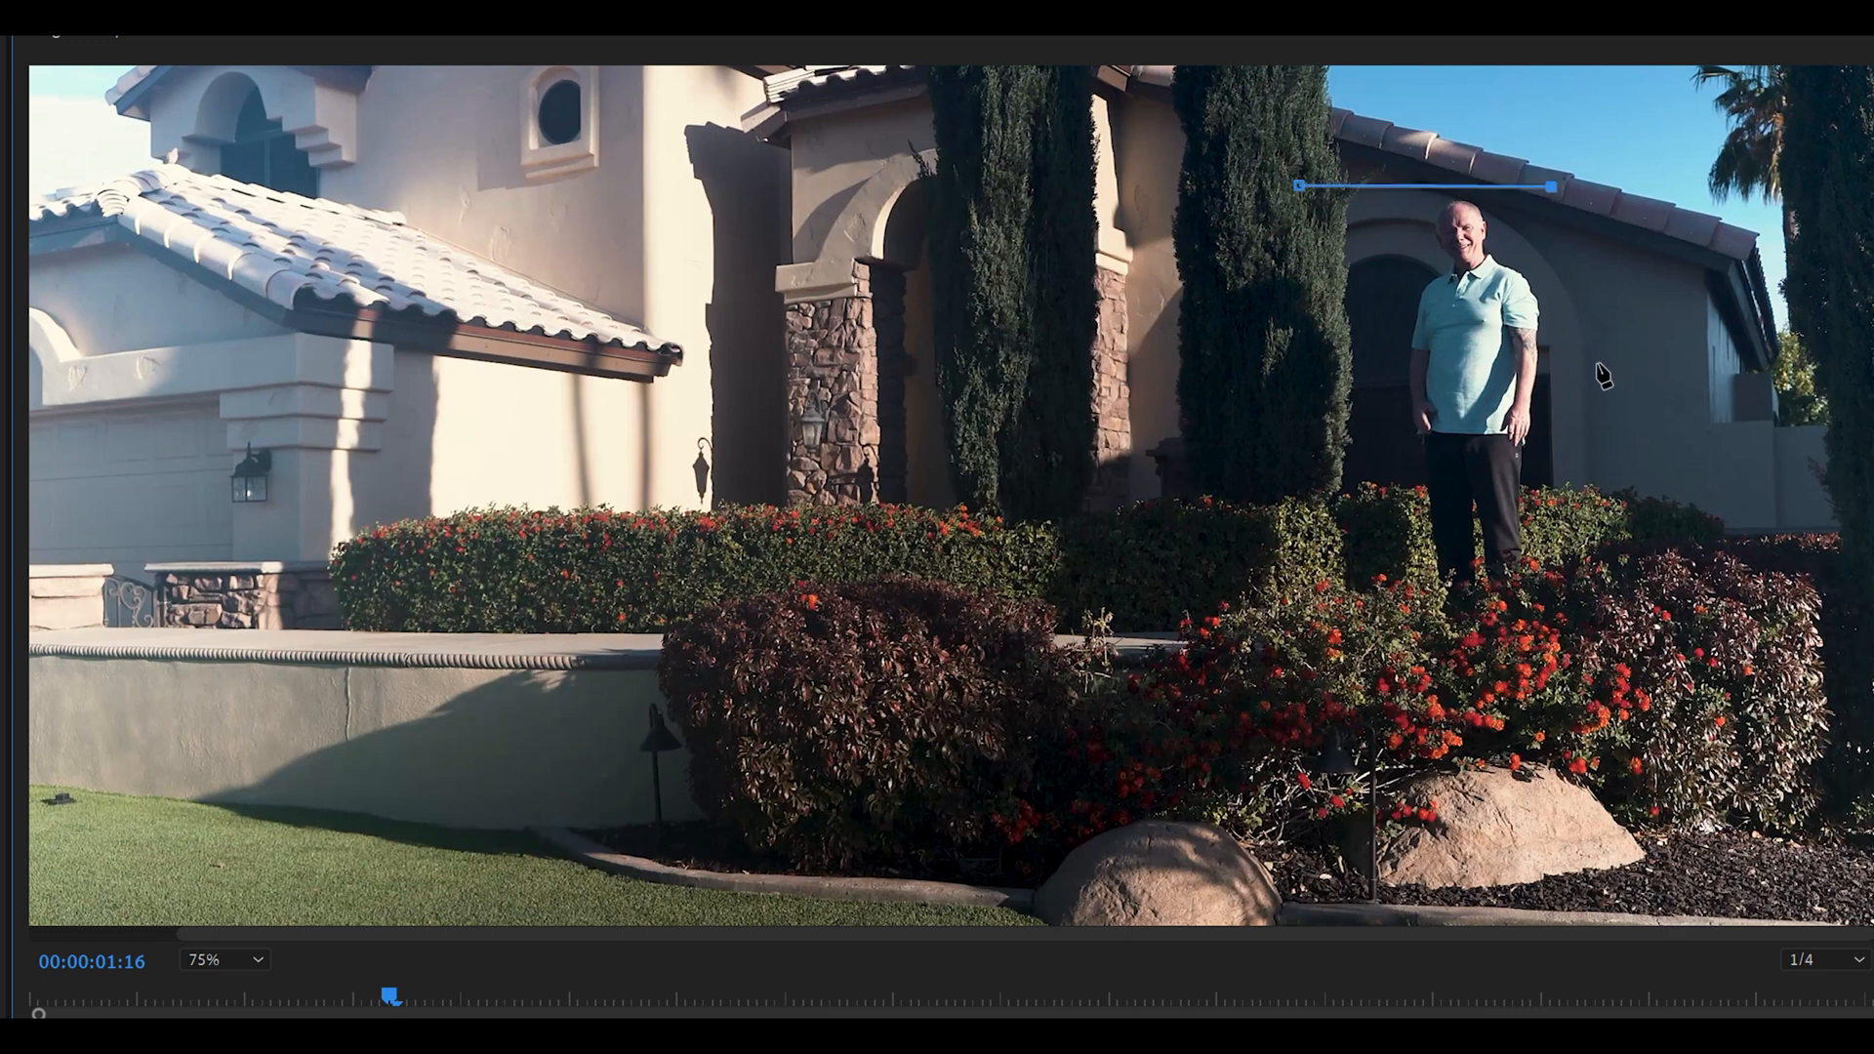
pyautogui.click(1614, 416)
pyautogui.click(1599, 609)
pyautogui.click(1333, 628)
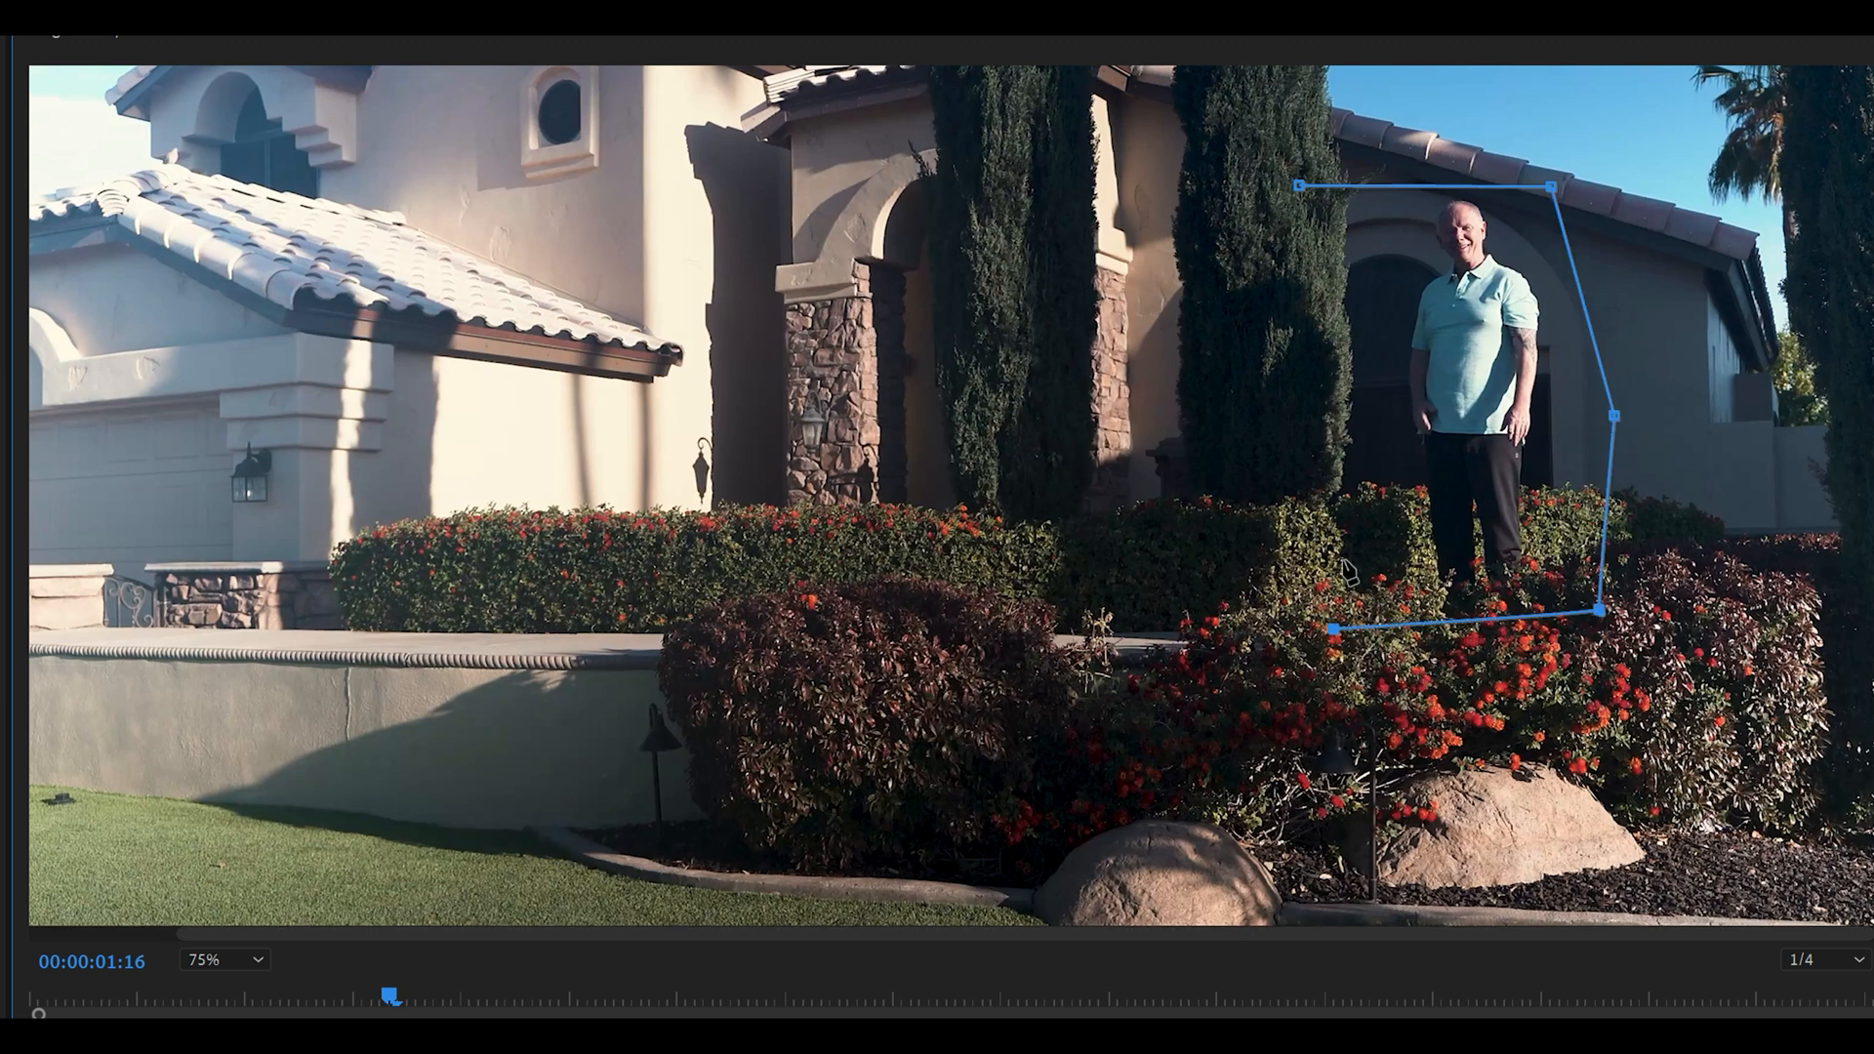
pyautogui.click(1291, 412)
pyautogui.click(1299, 186)
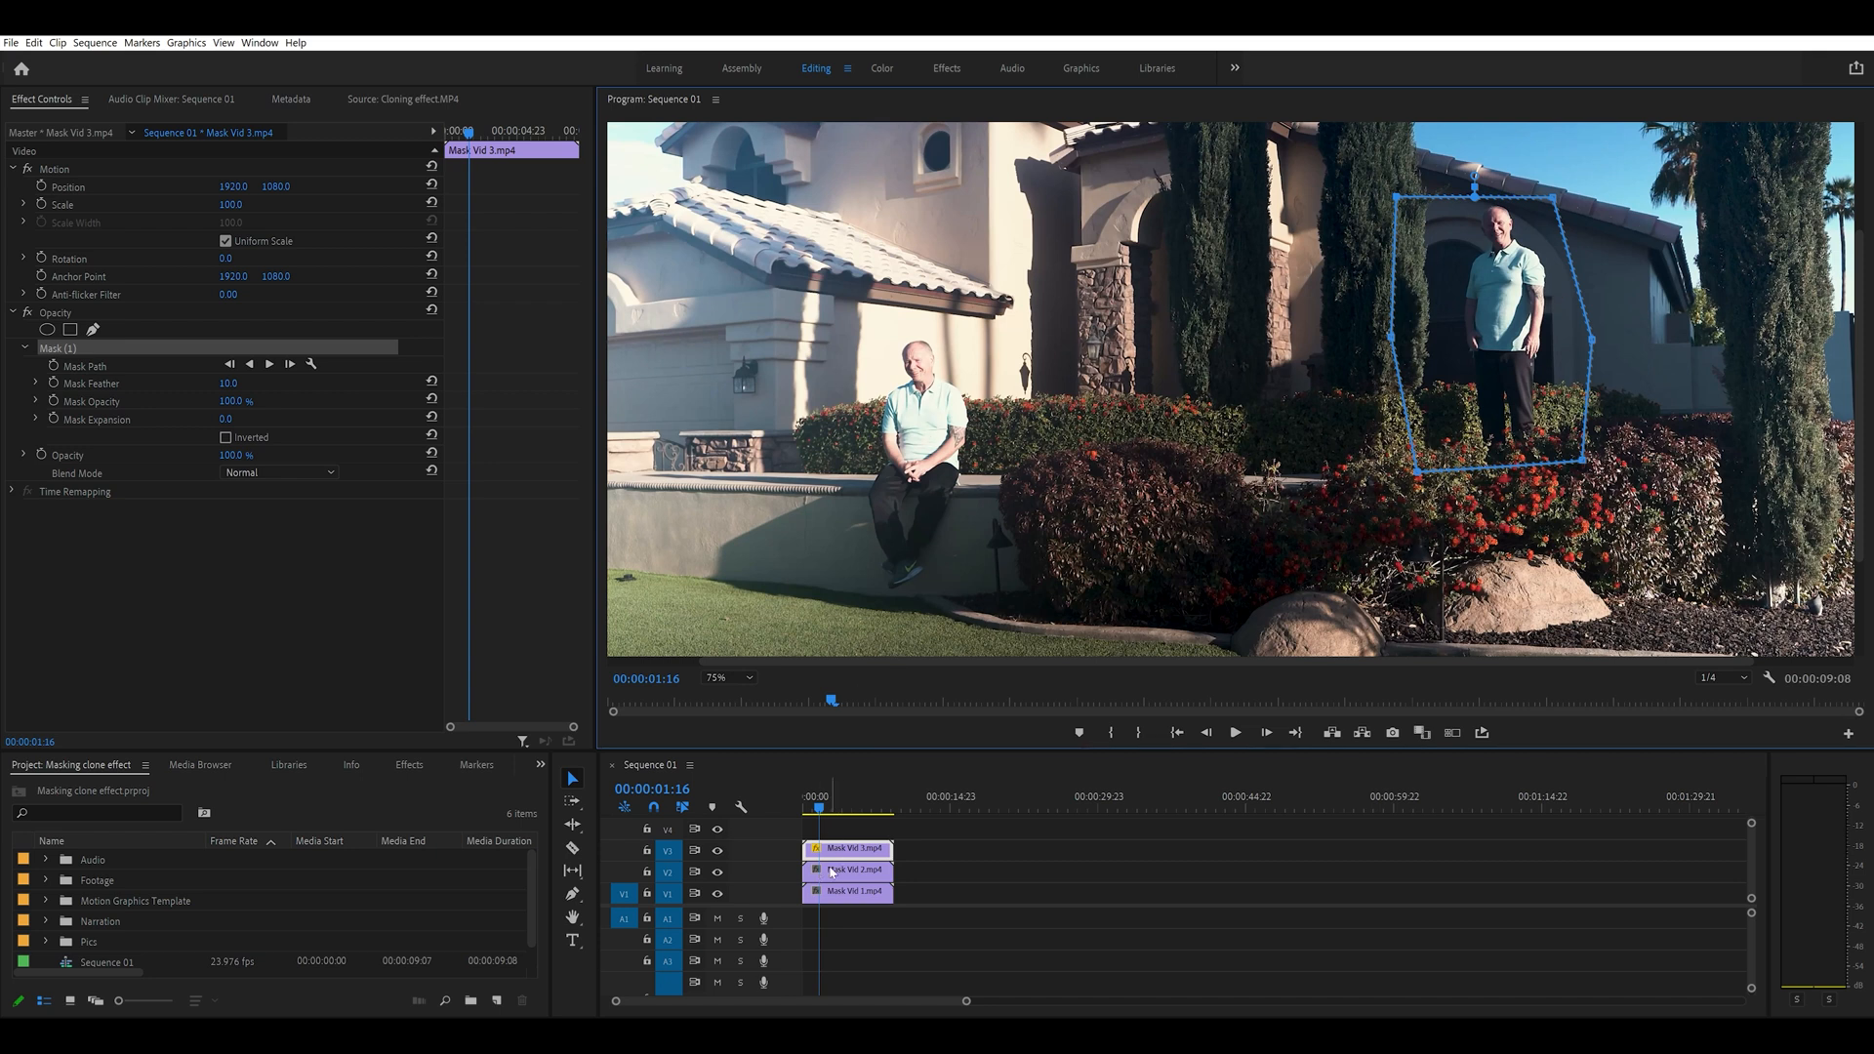
# - Check the masked composite by switching the V3 track output off and on, and turn off the Opacity effect on Mask Vid 3.mp4
pyautogui.click(718, 850)
pyautogui.click(719, 852)
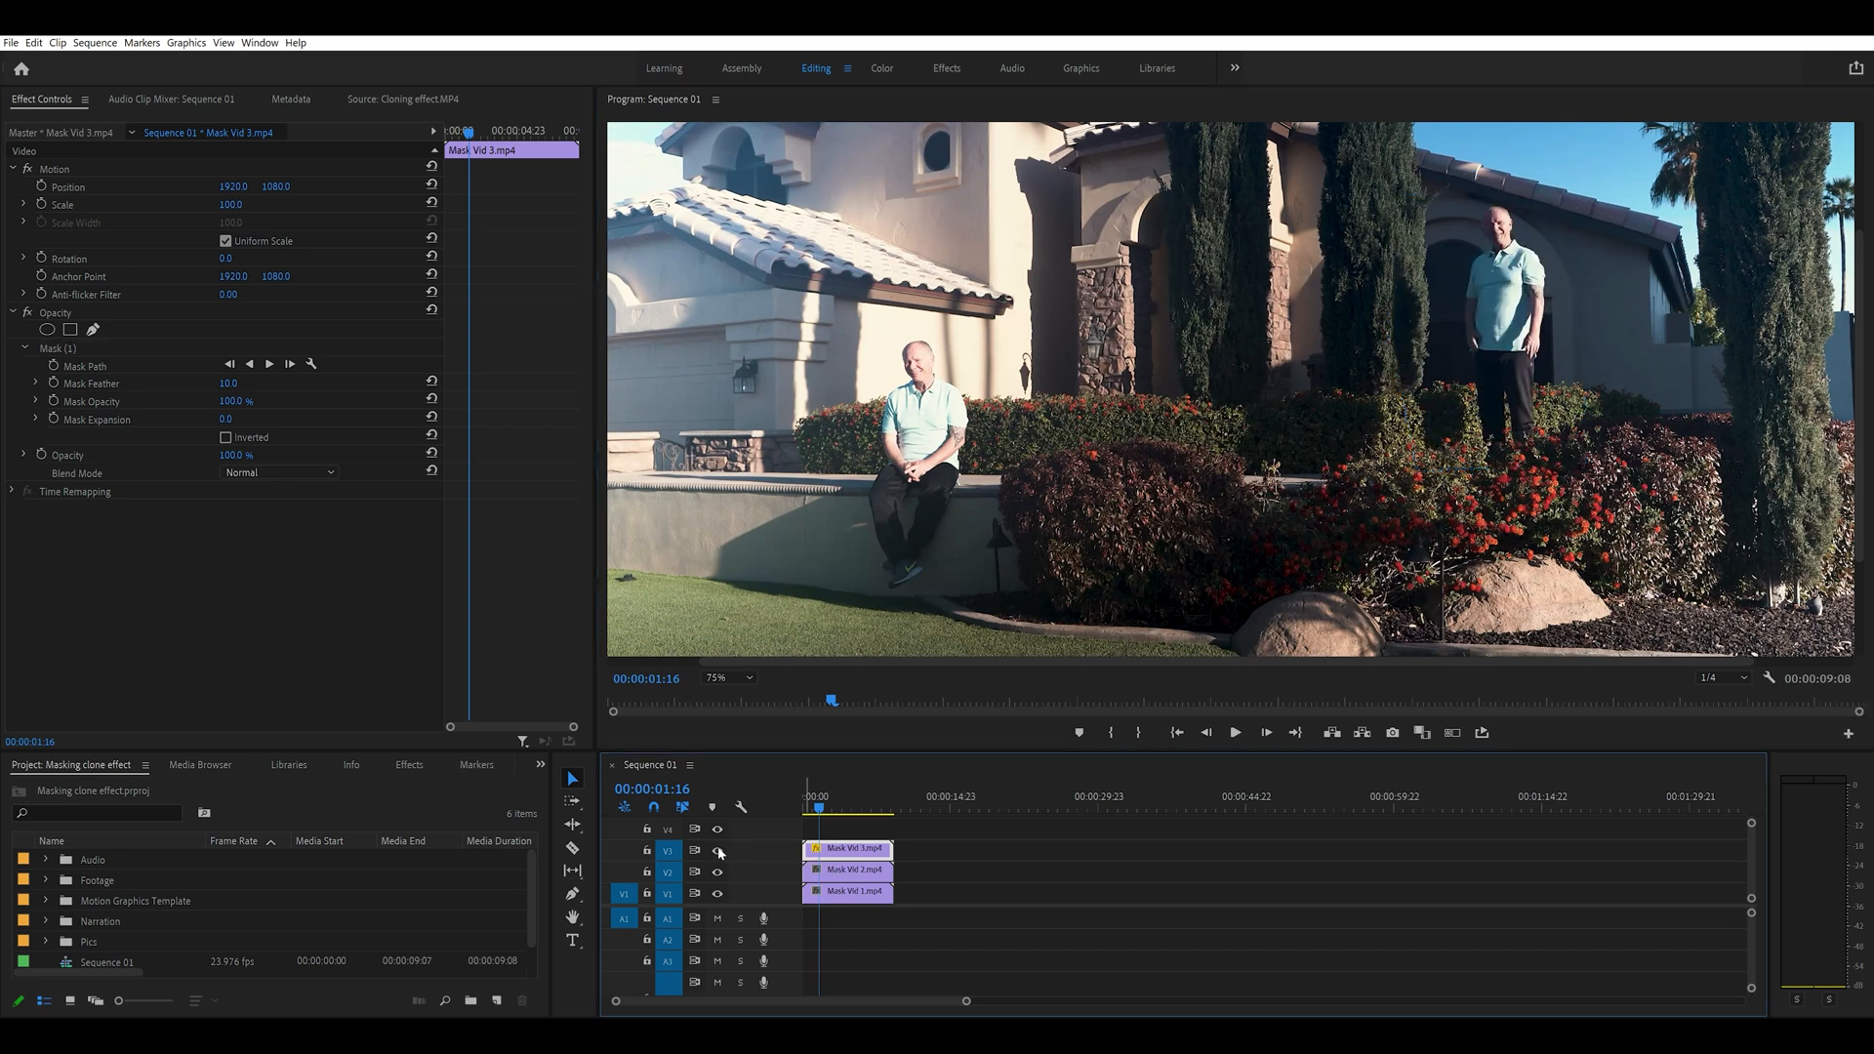
pyautogui.click(718, 851)
pyautogui.click(718, 852)
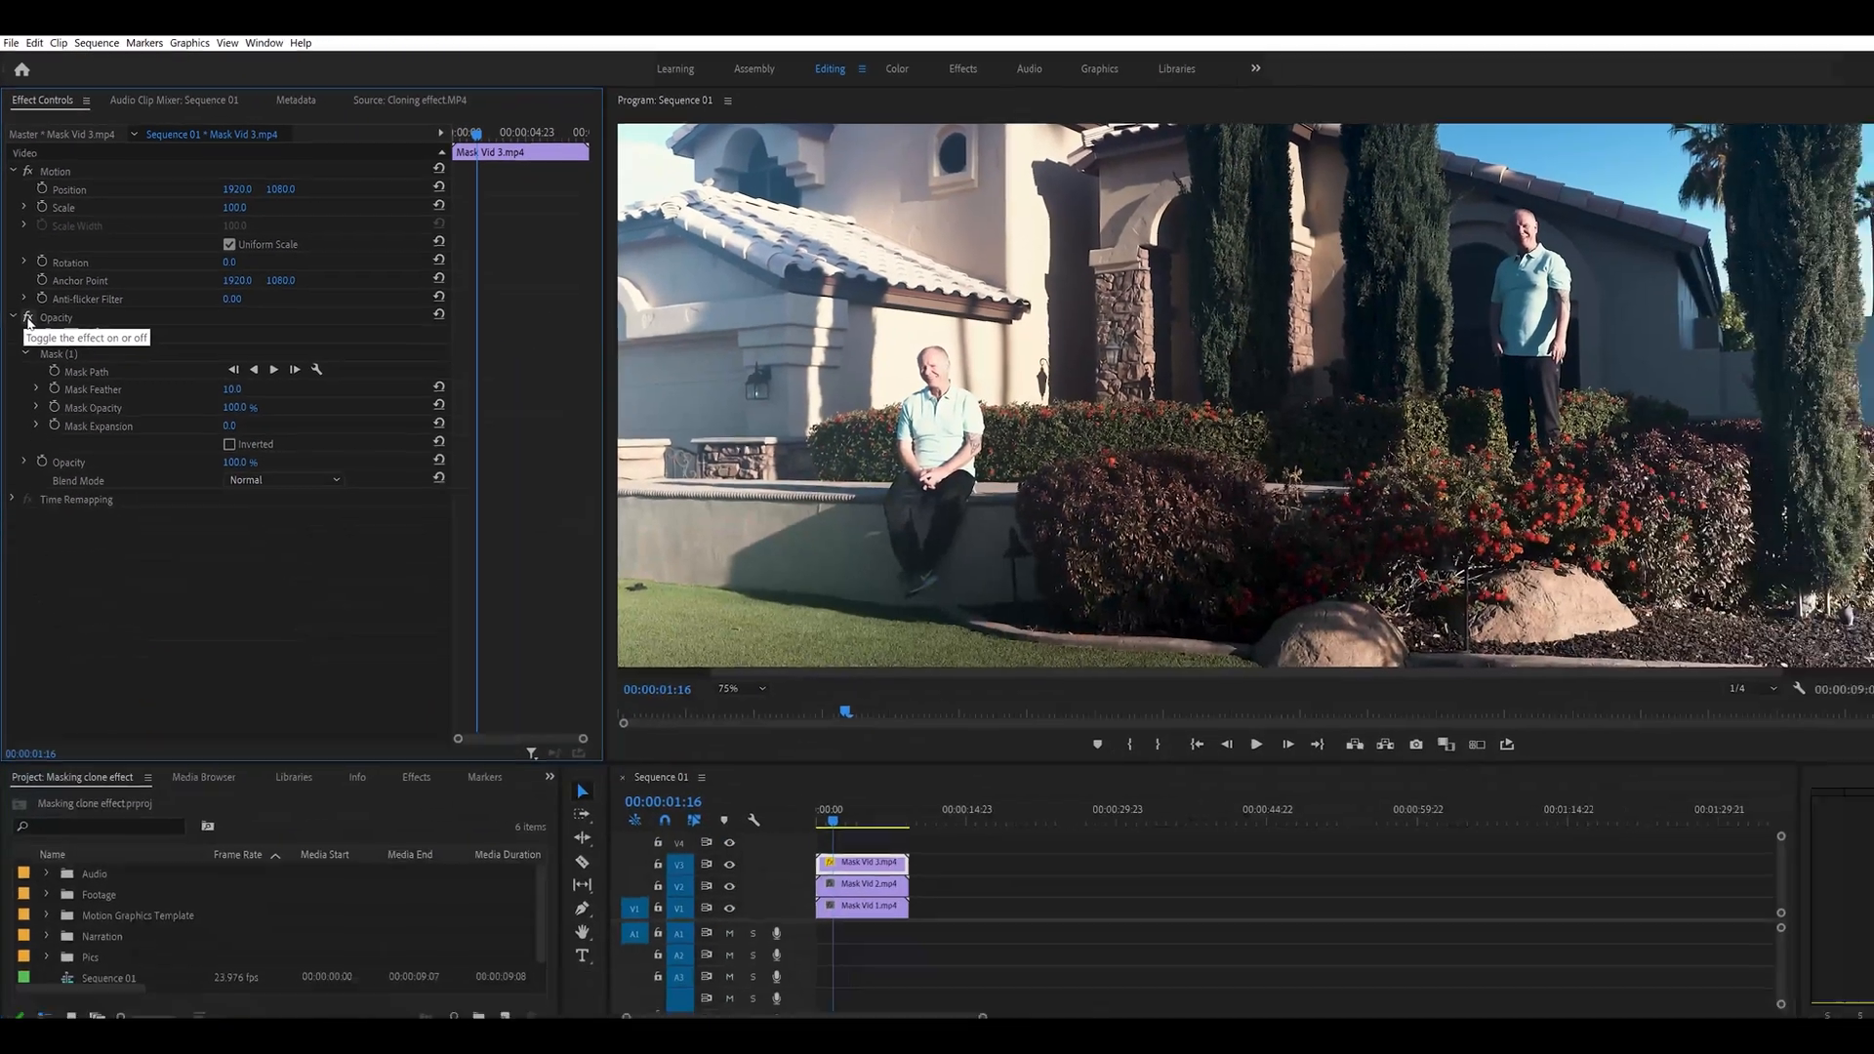
pyautogui.click(27, 318)
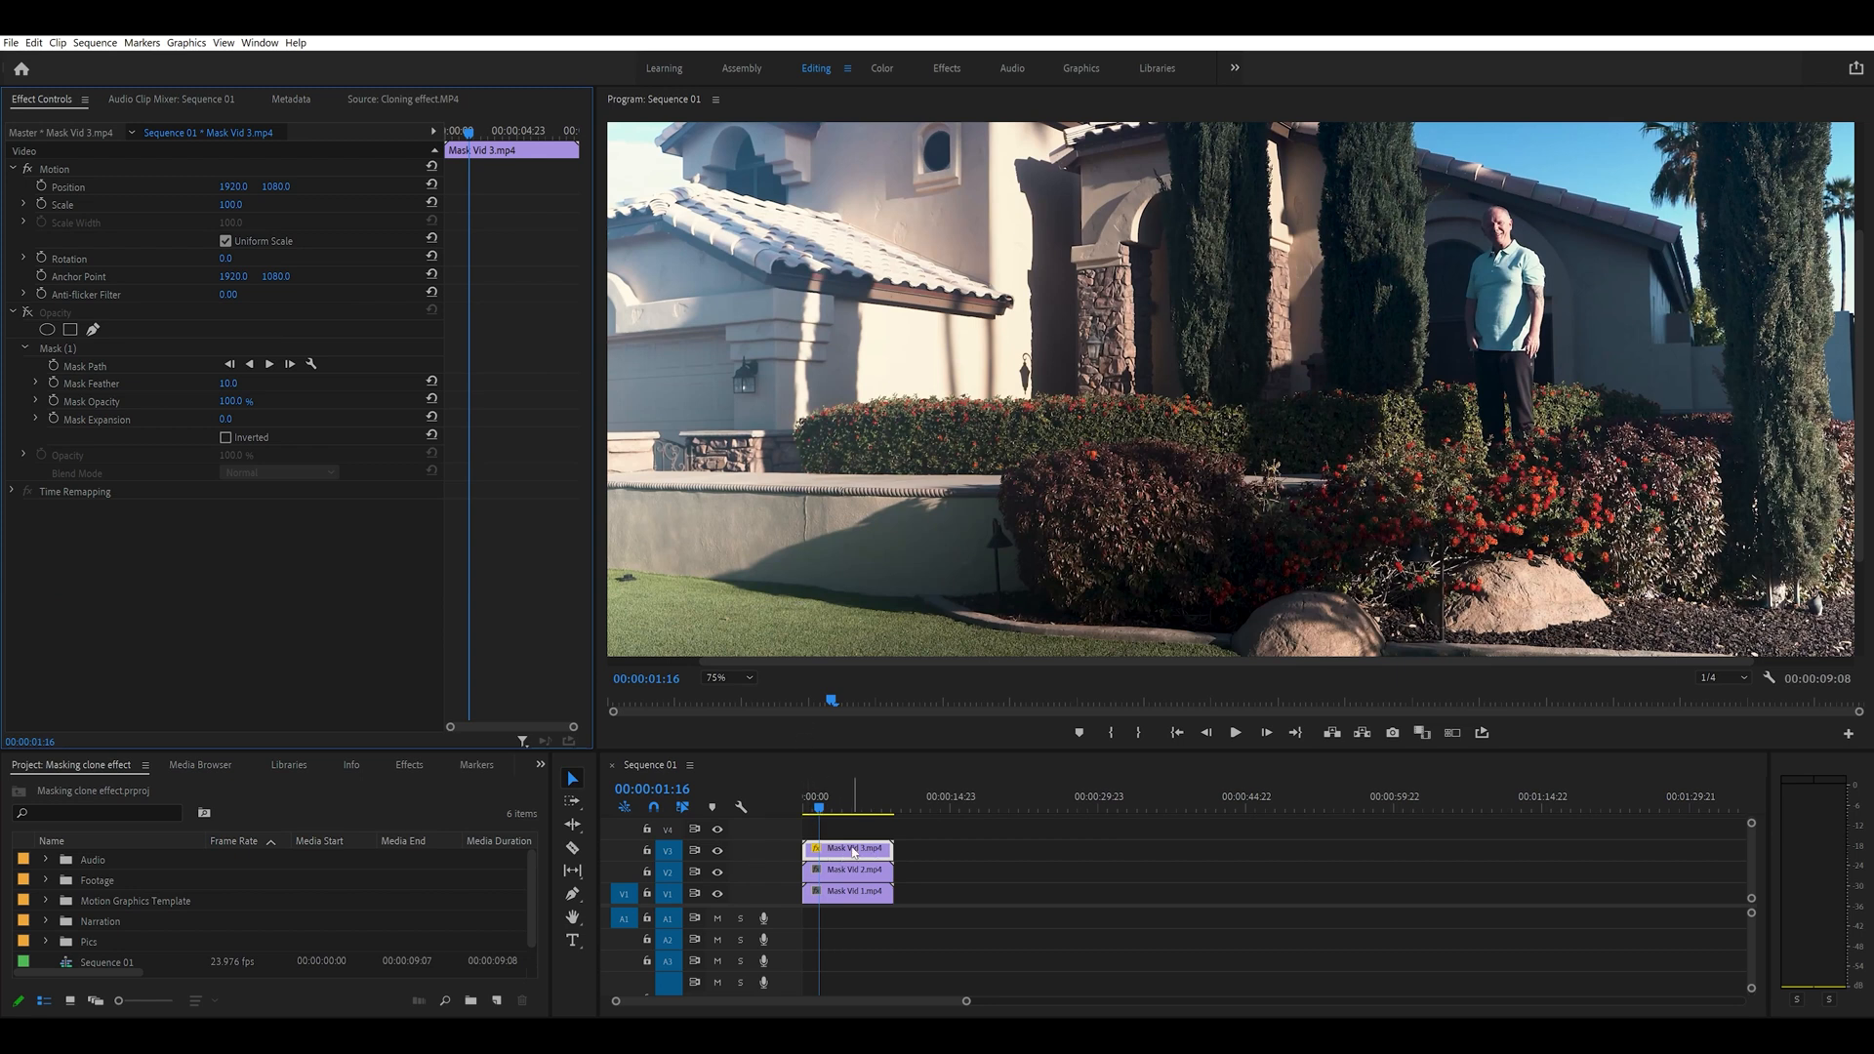
# - Display the mask outline on Mask Vid 3.mp4 and turn the clip's Opacity effect back on
pyautogui.click(54, 350)
pyautogui.click(52, 352)
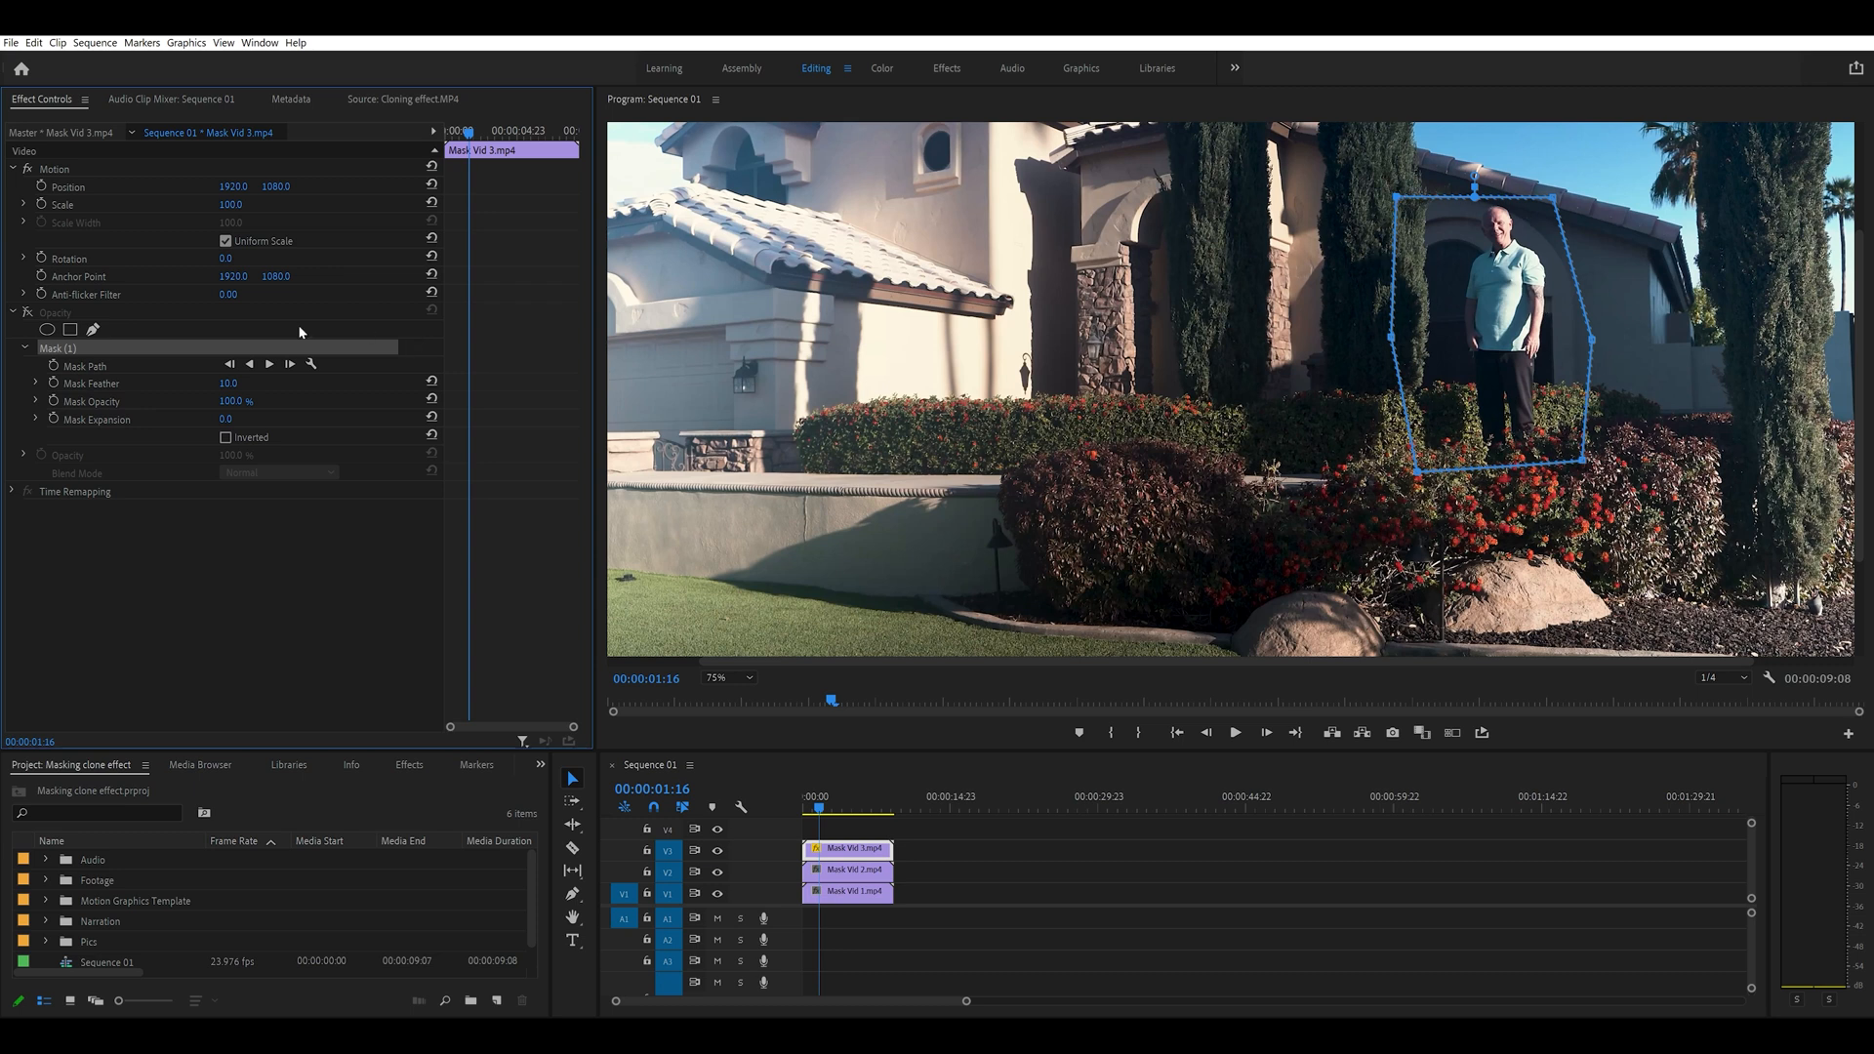
pyautogui.click(261, 318)
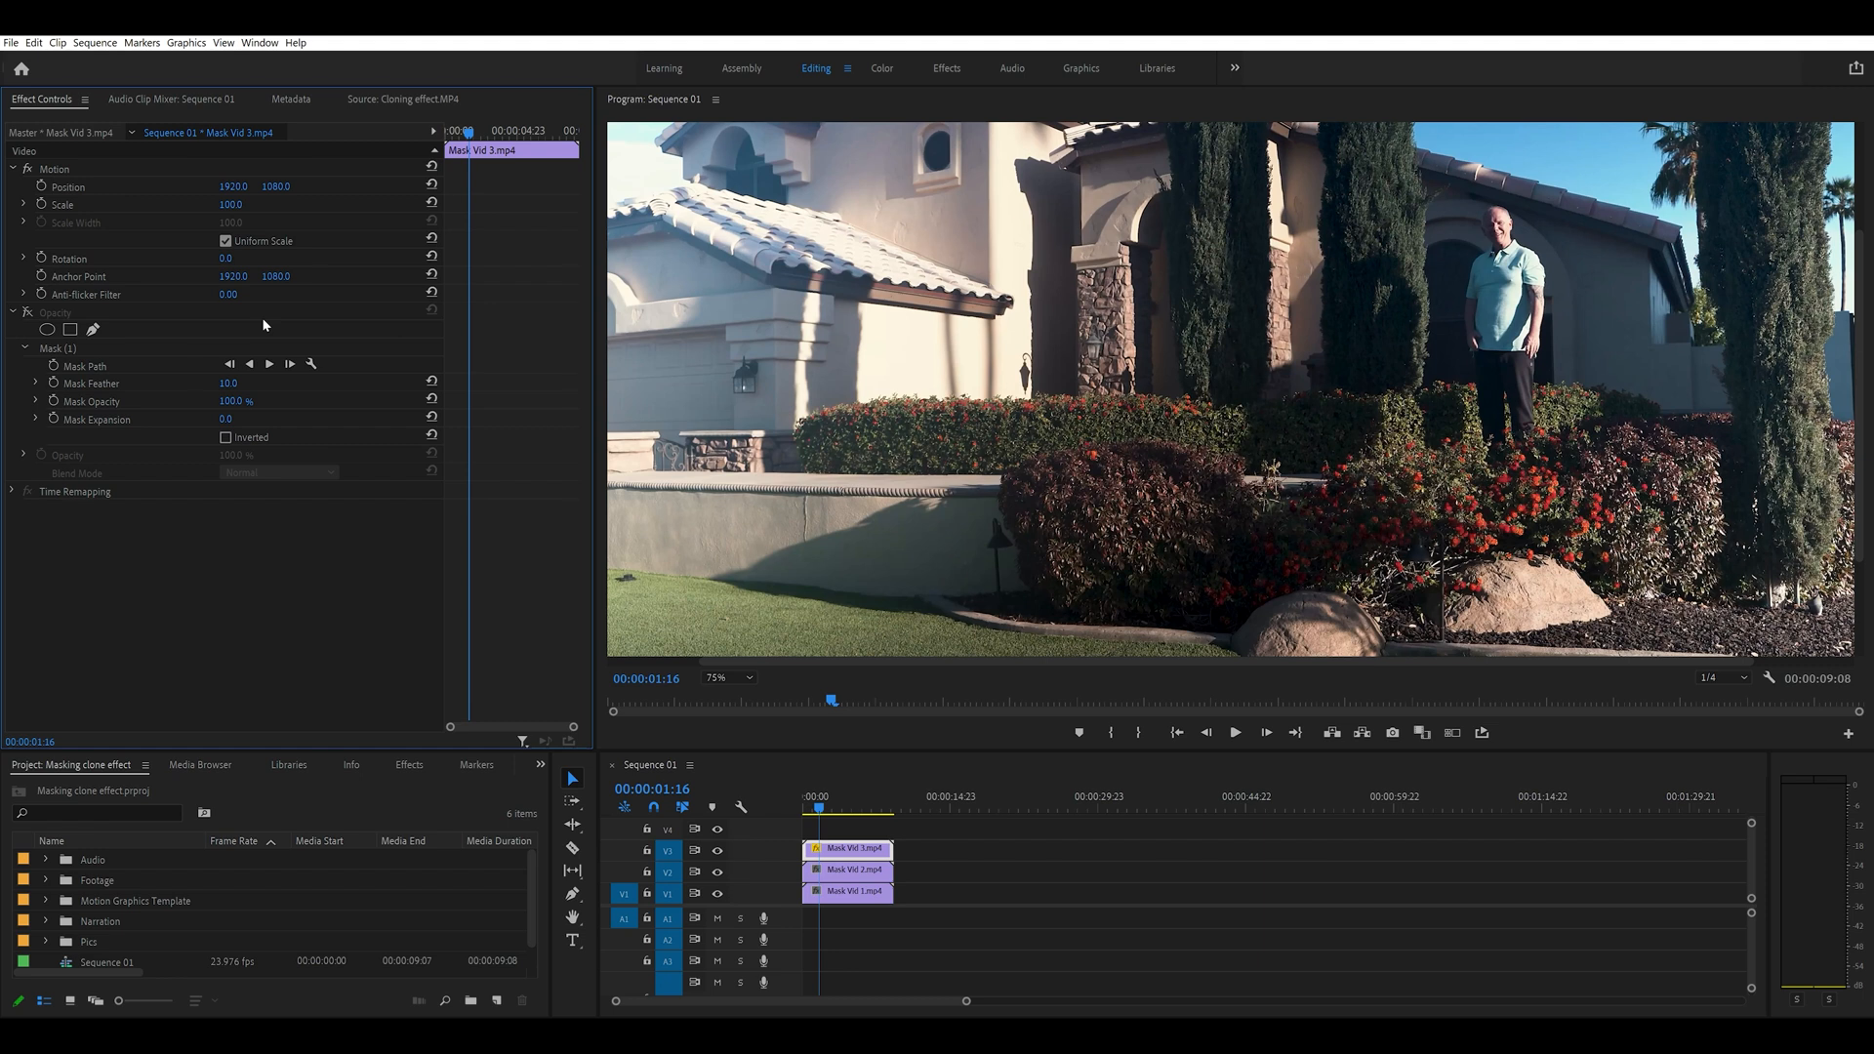
pyautogui.click(59, 351)
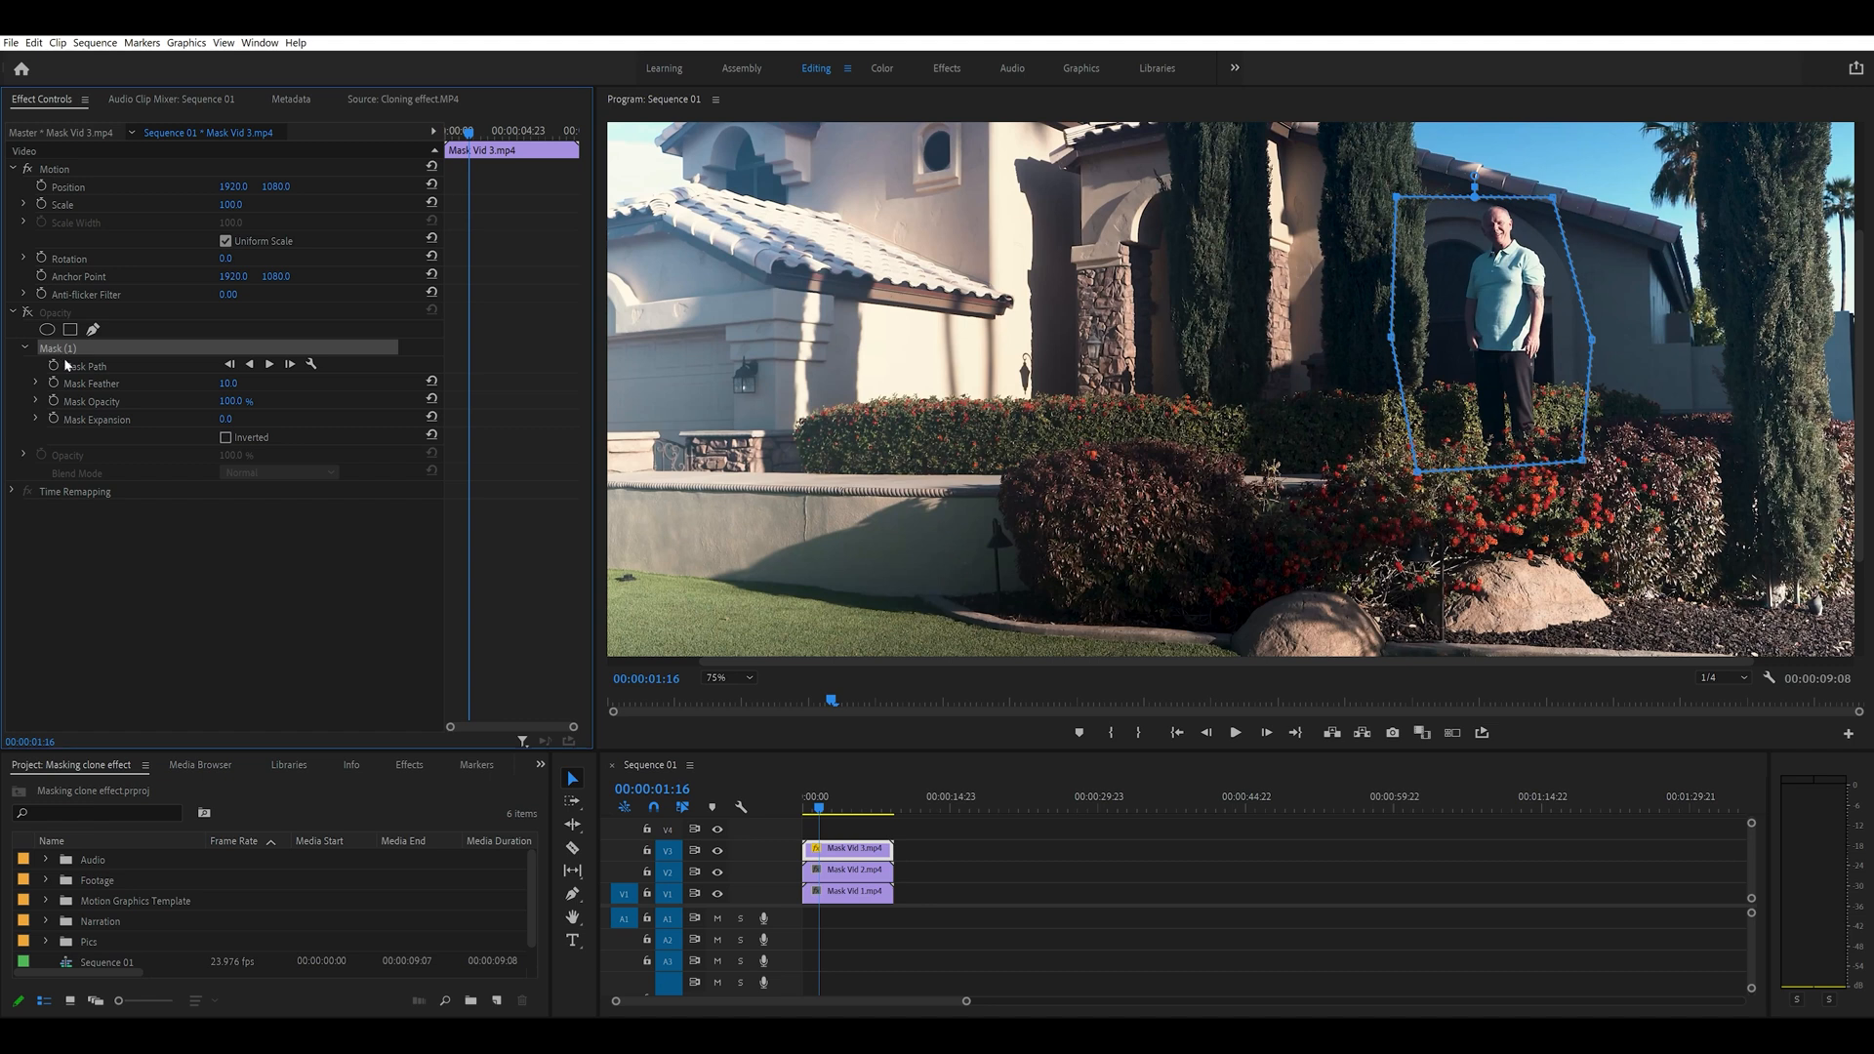
pyautogui.click(29, 314)
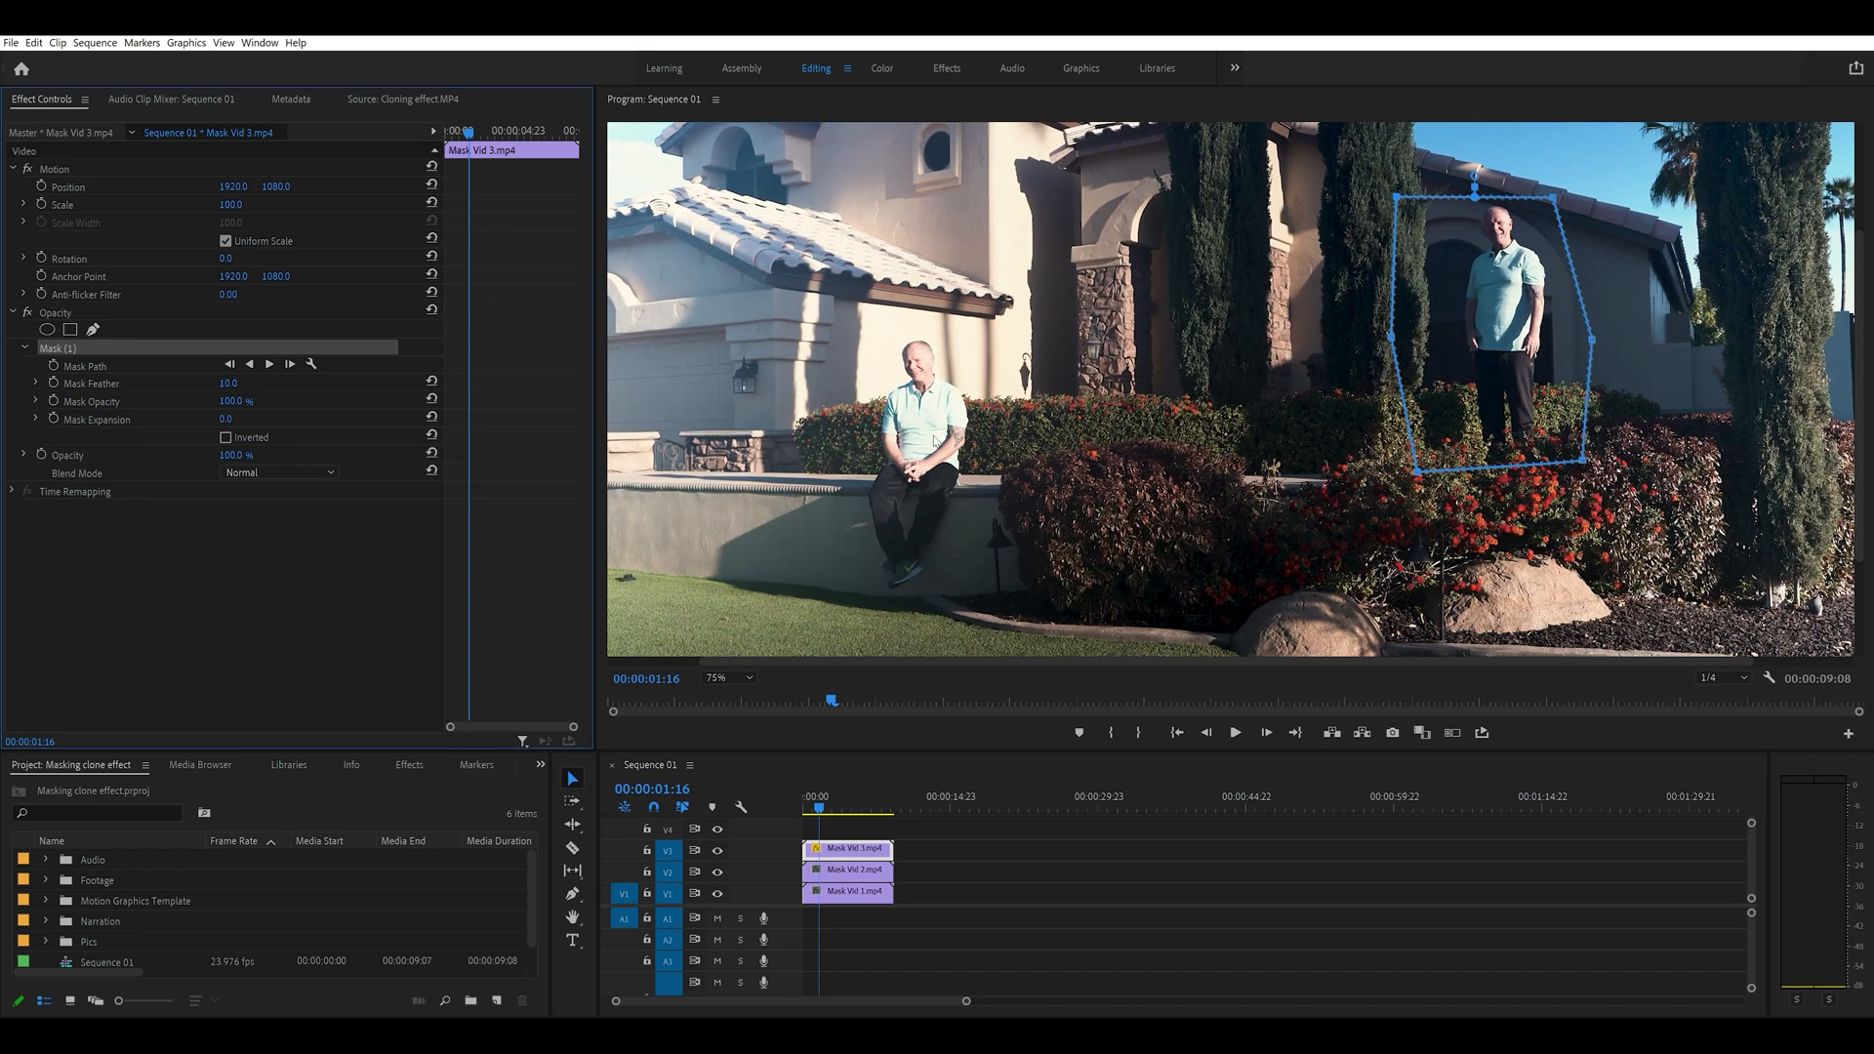
# - Set the Mask Feather on Mask Vid 3.mp4 to 81 with the V2 and V1 outputs off, and turn V2 back on
pyautogui.click(717, 872)
pyautogui.click(718, 894)
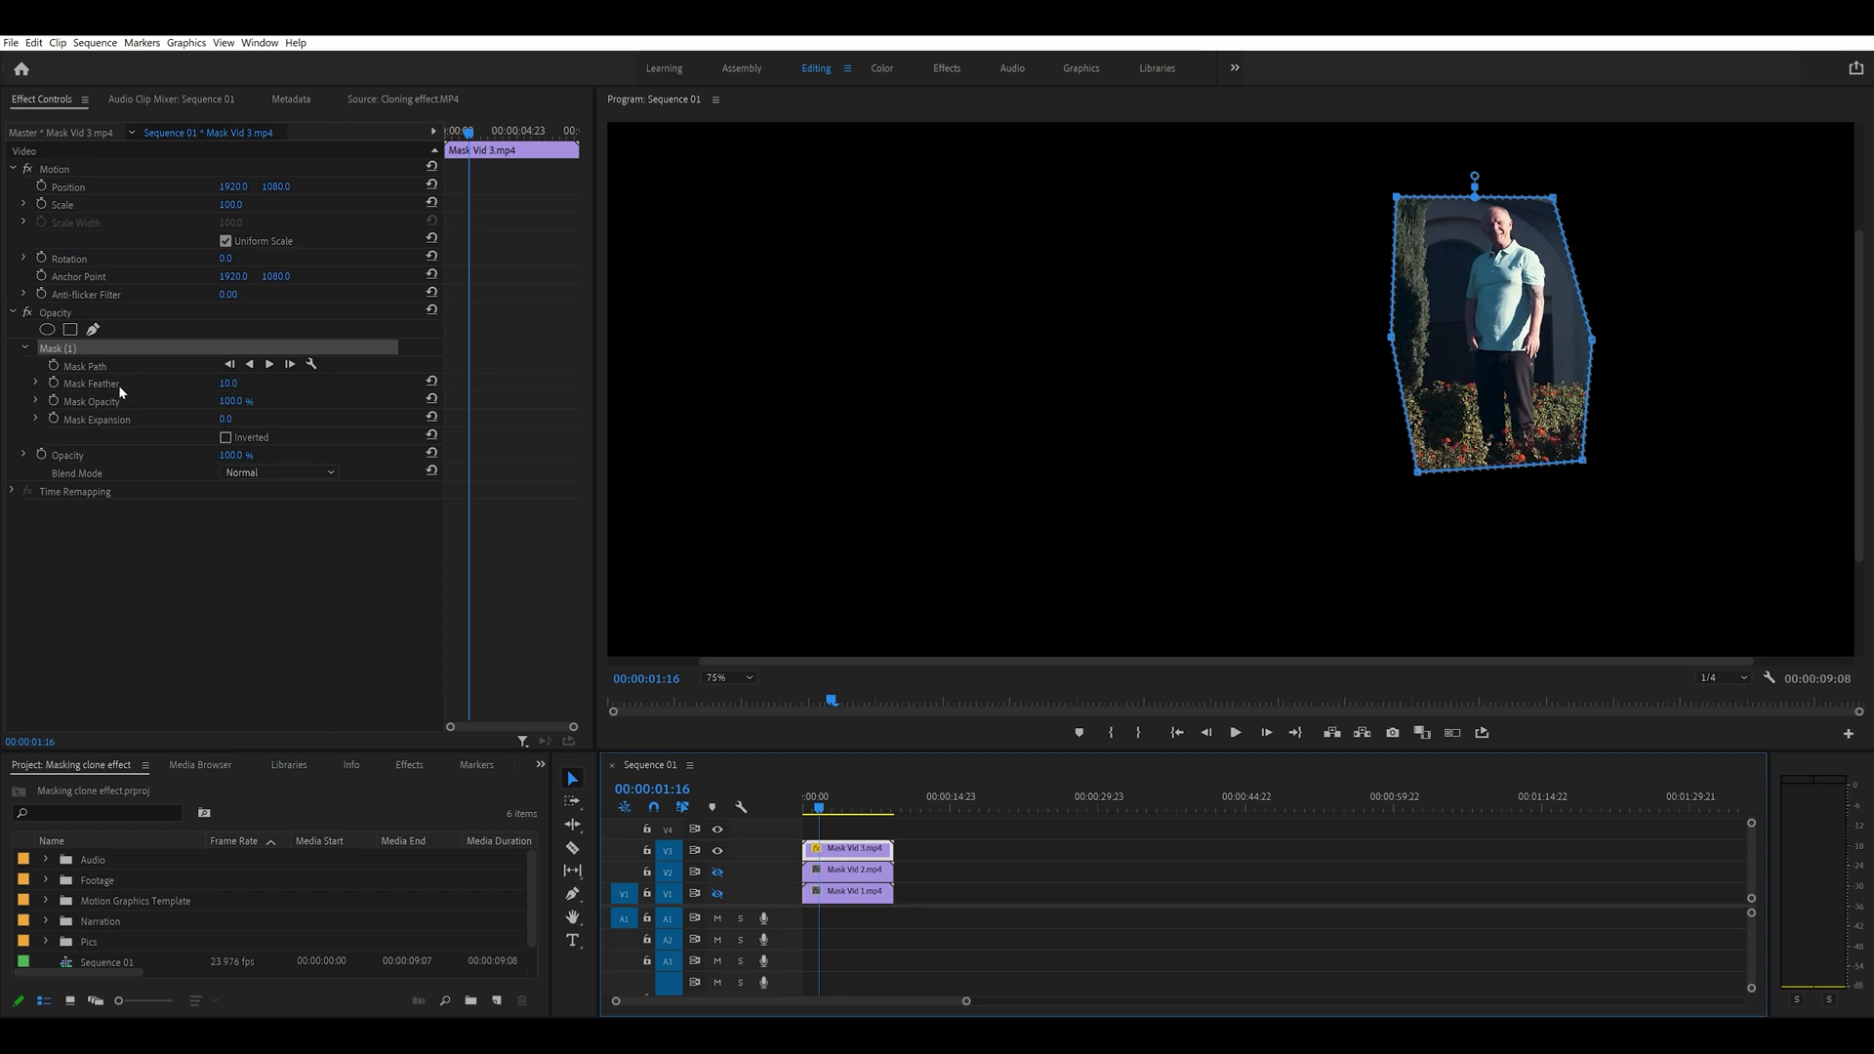
pyautogui.moveTo(228, 386); pyautogui.dragTo(307, 398)
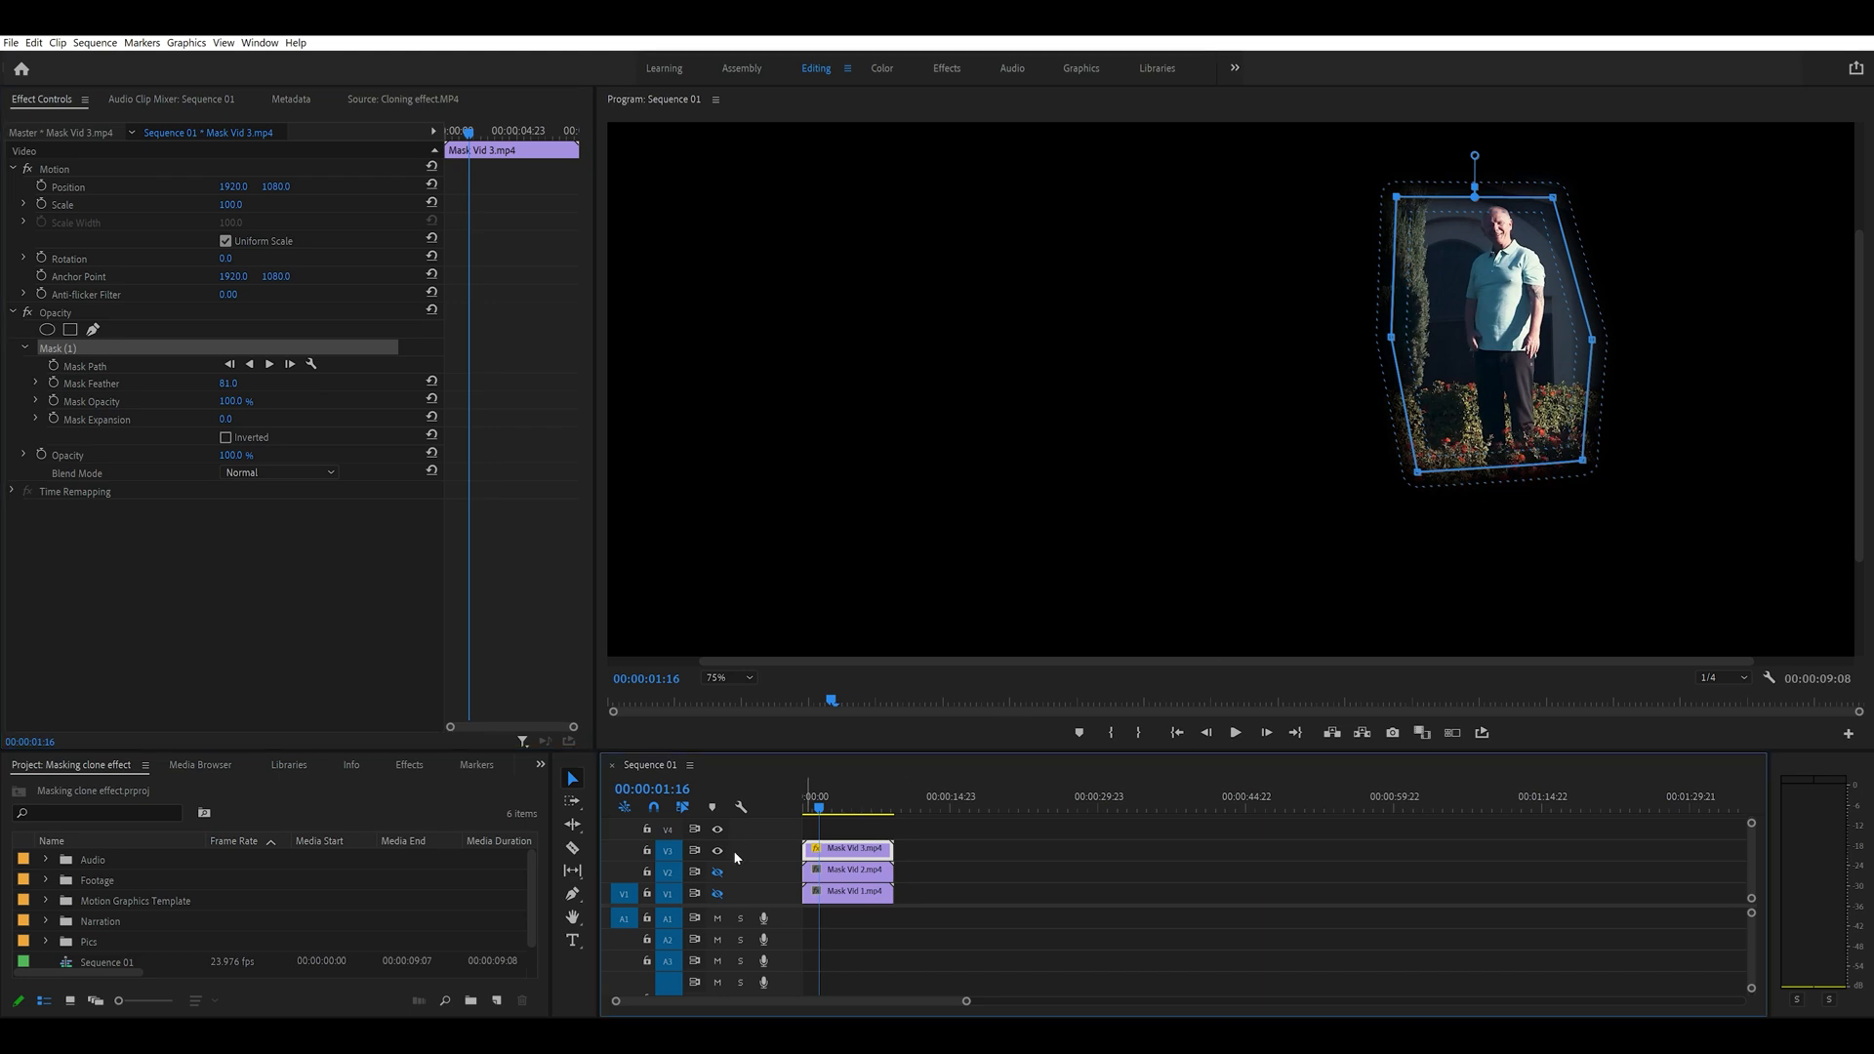
pyautogui.click(718, 872)
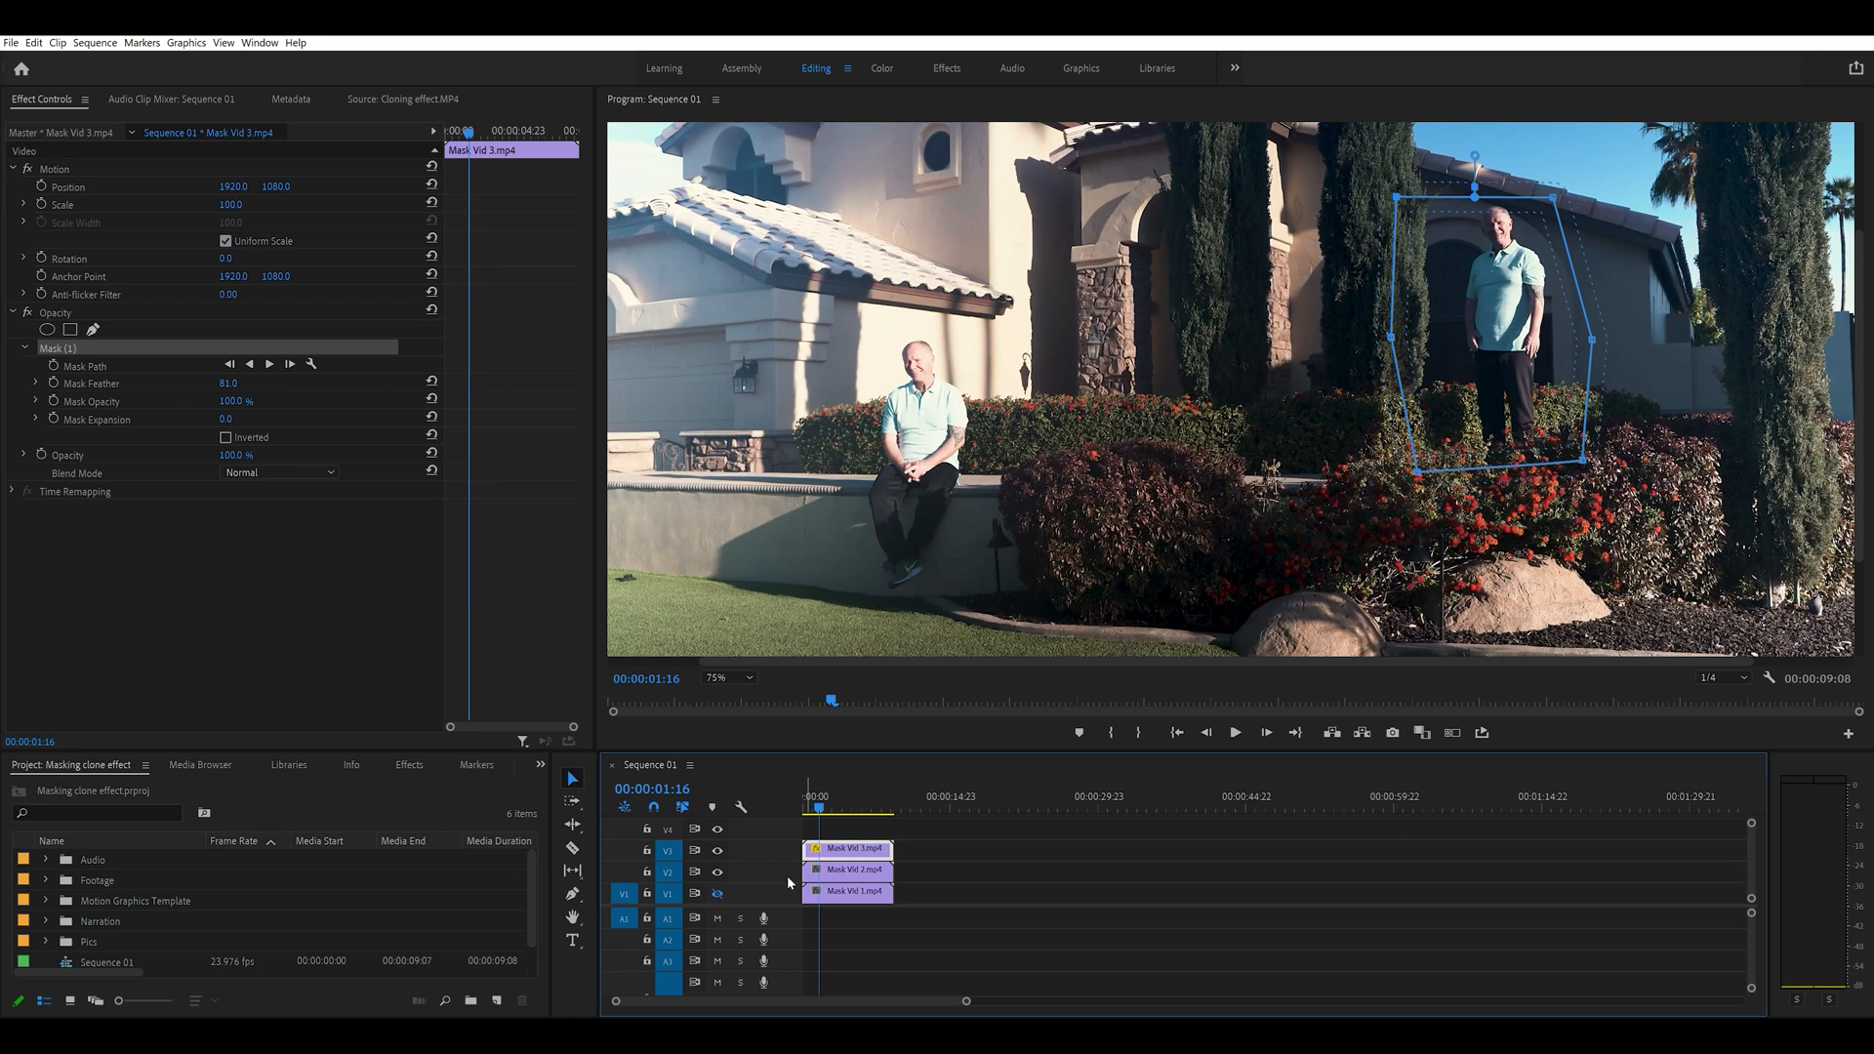
# - Draw a closed nine-point opacity mask on Mask Vid 2.mp4 around the seated man and his shadow, with Mask Feather set to 66
pyautogui.click(831, 869)
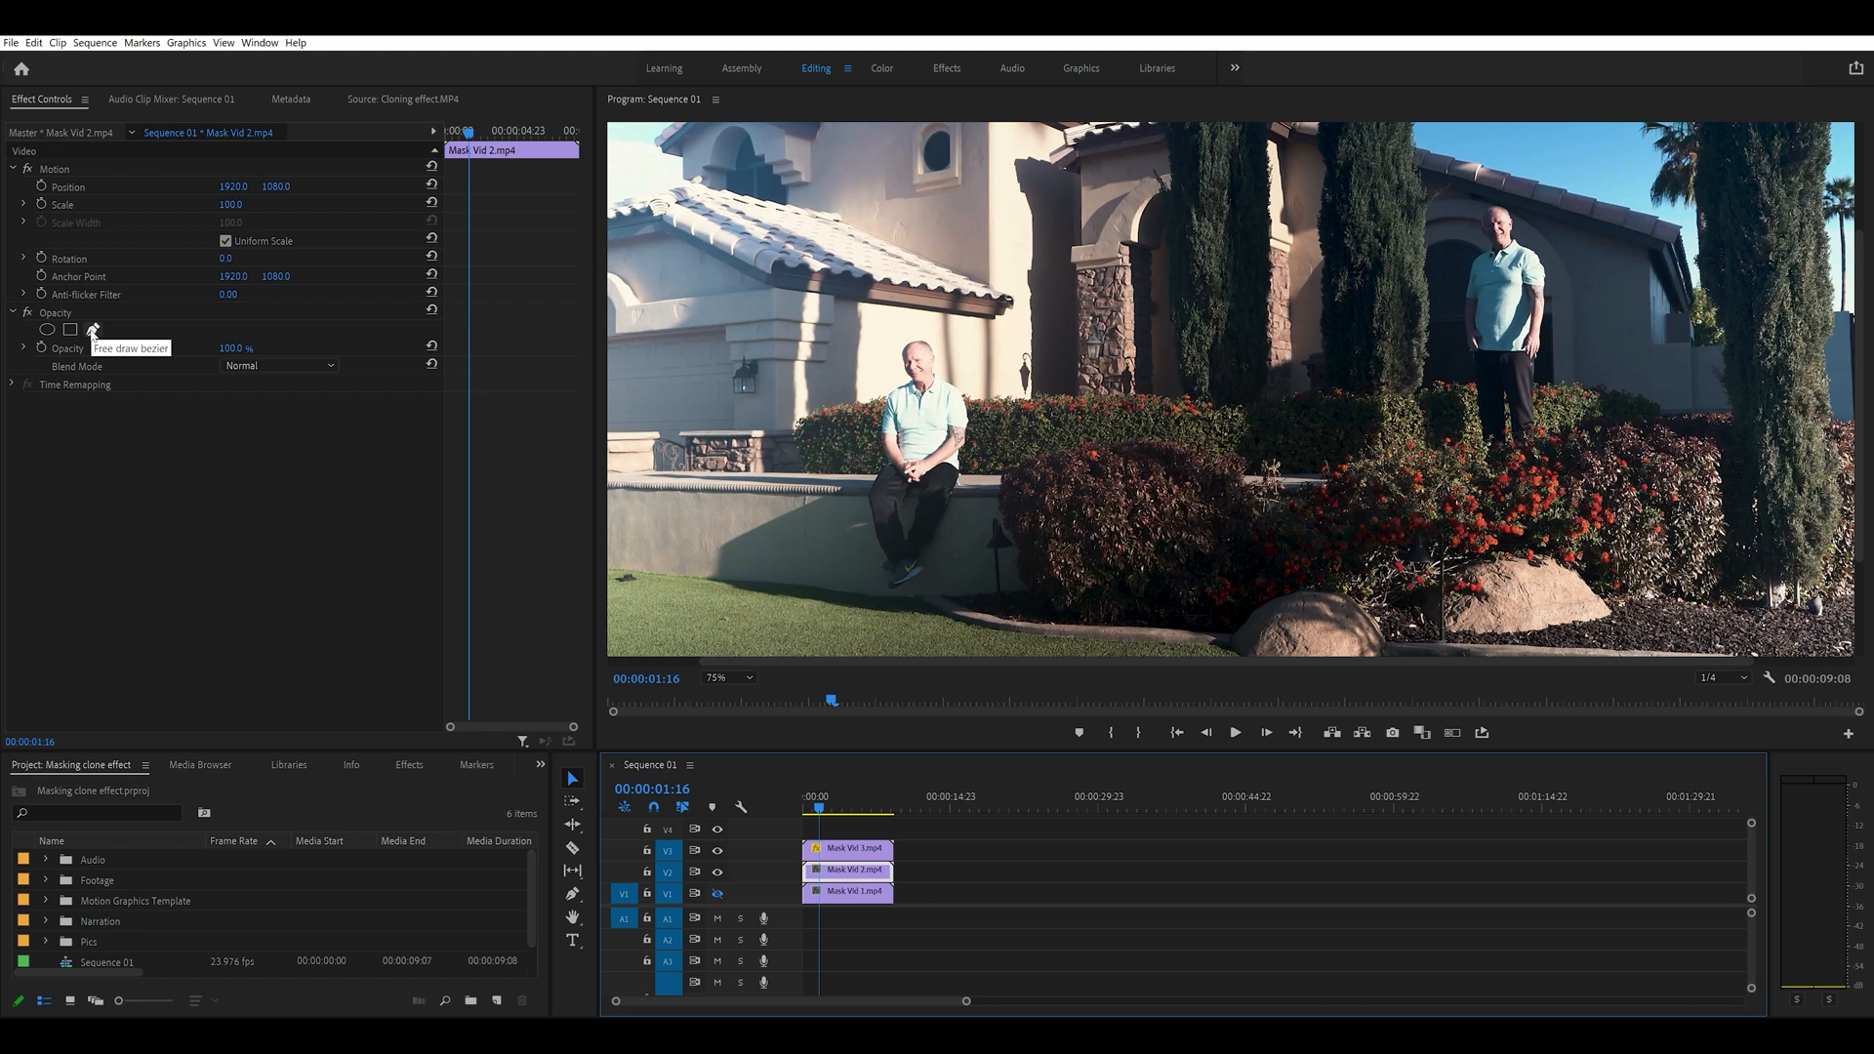
pyautogui.click(93, 330)
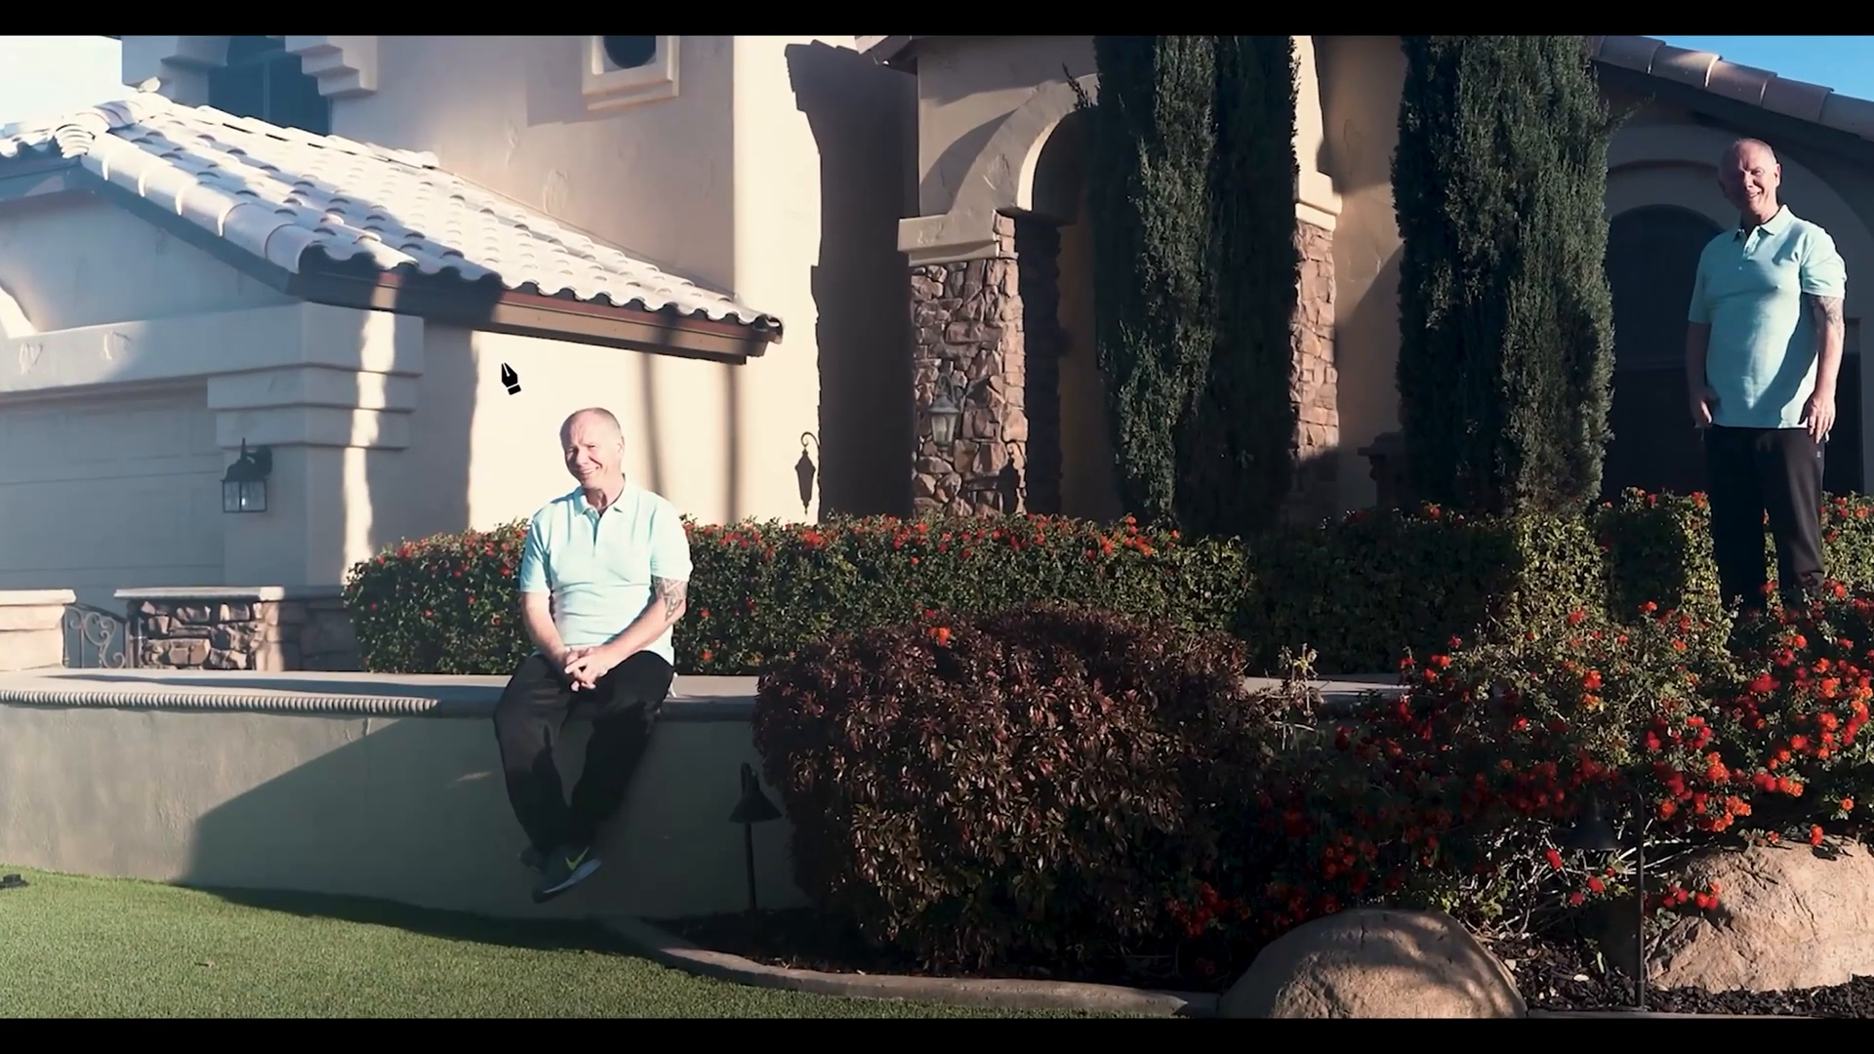
pyautogui.click(502, 364)
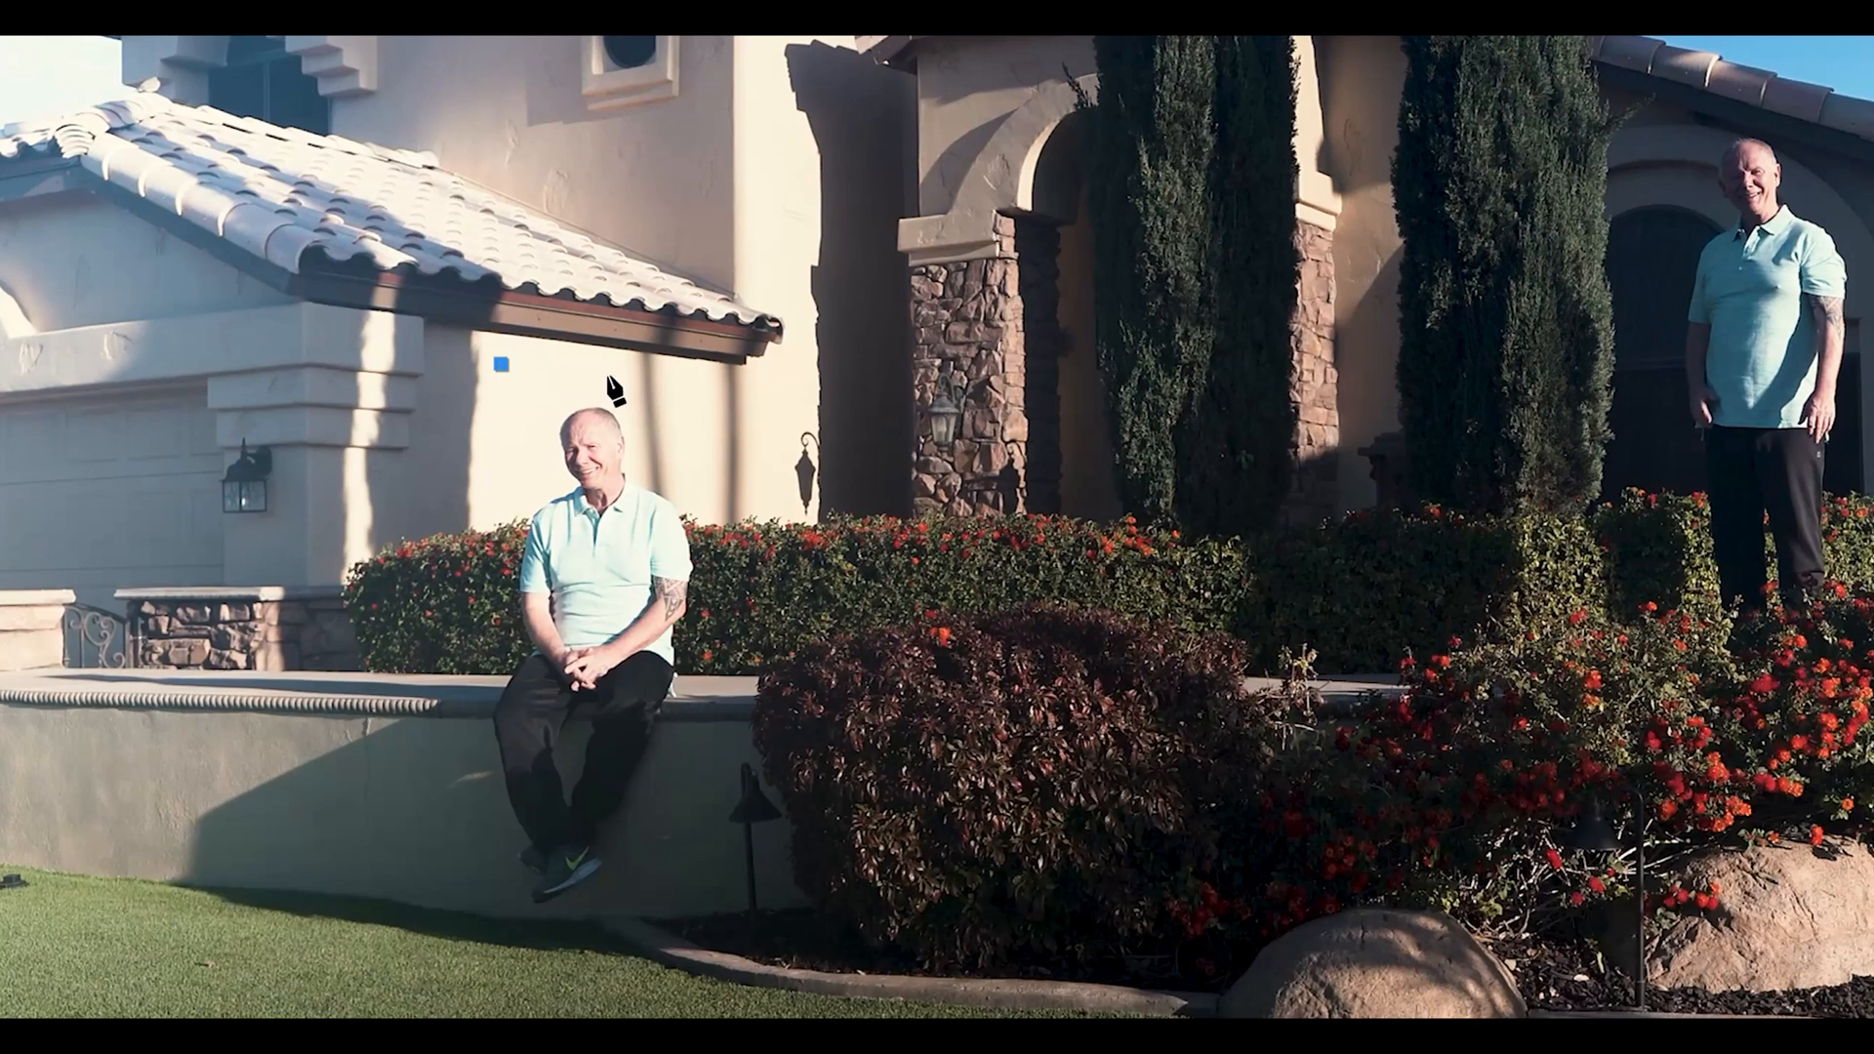
pyautogui.click(693, 396)
pyautogui.click(727, 583)
pyautogui.click(666, 984)
pyautogui.click(320, 953)
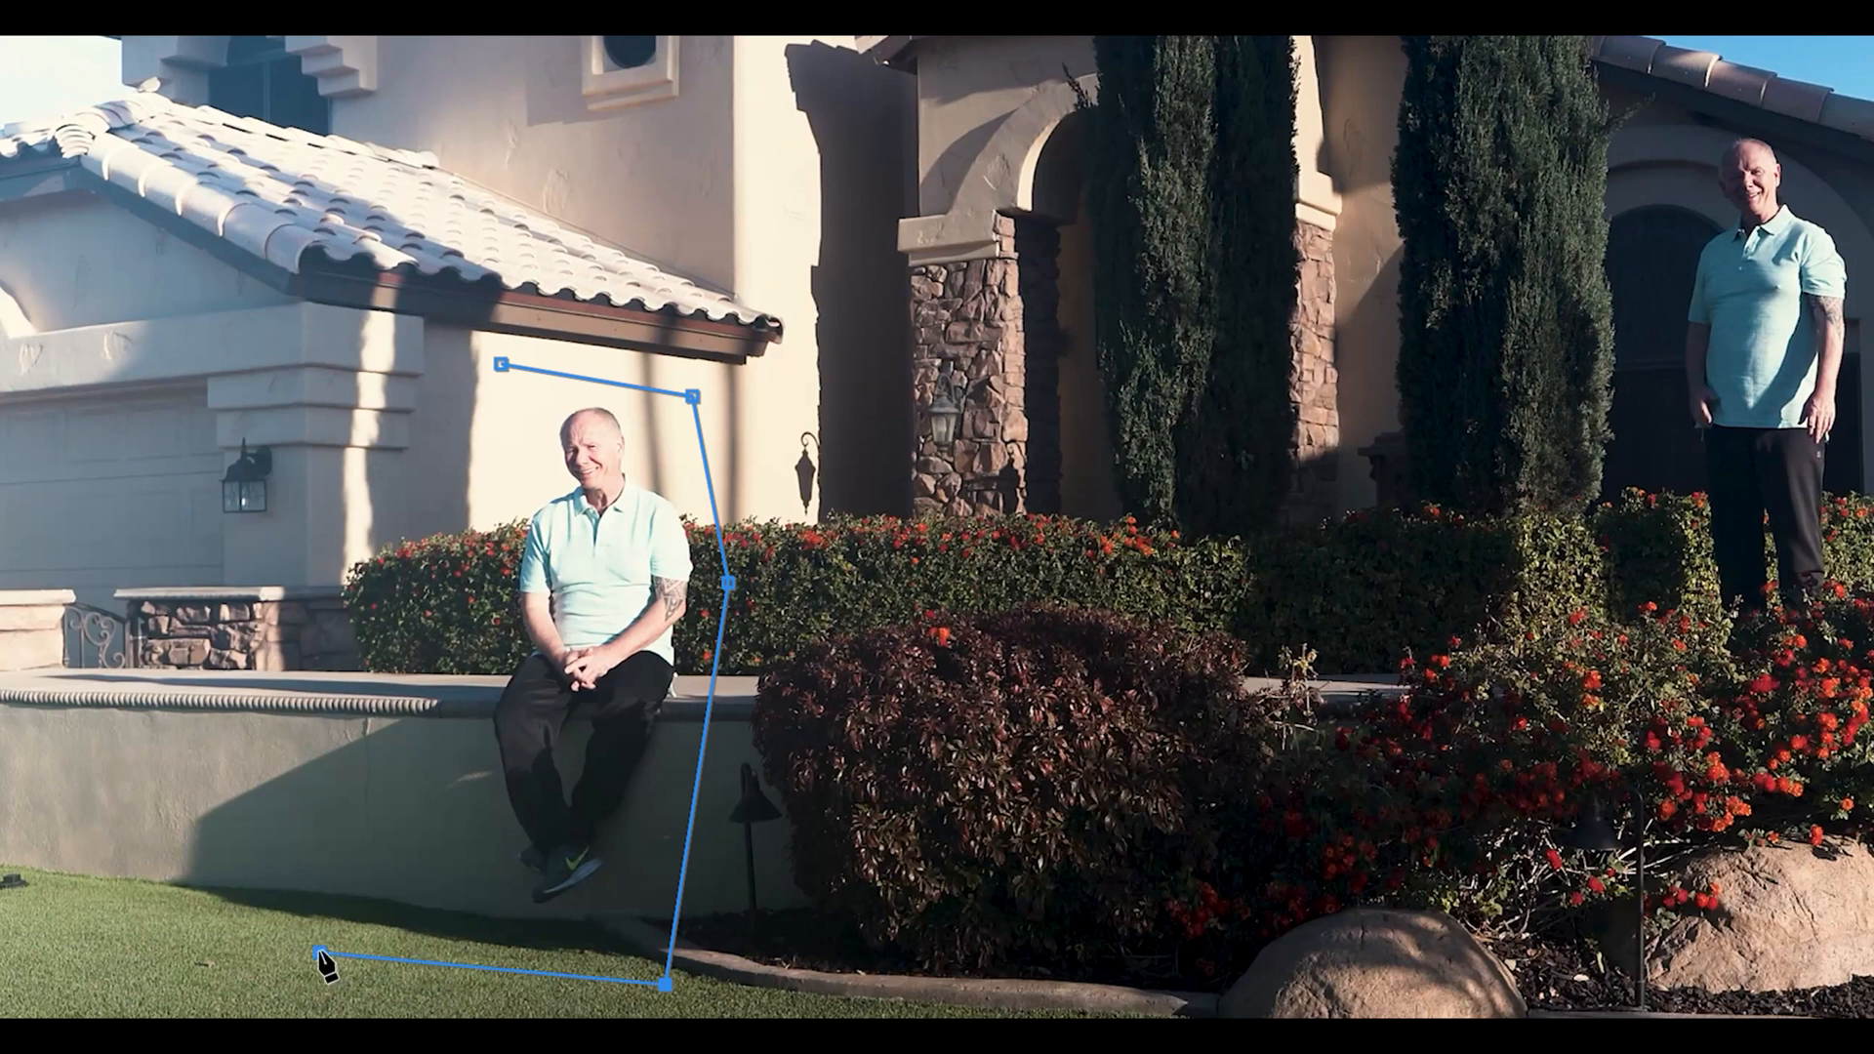
pyautogui.click(142, 903)
pyautogui.click(150, 770)
pyautogui.click(348, 685)
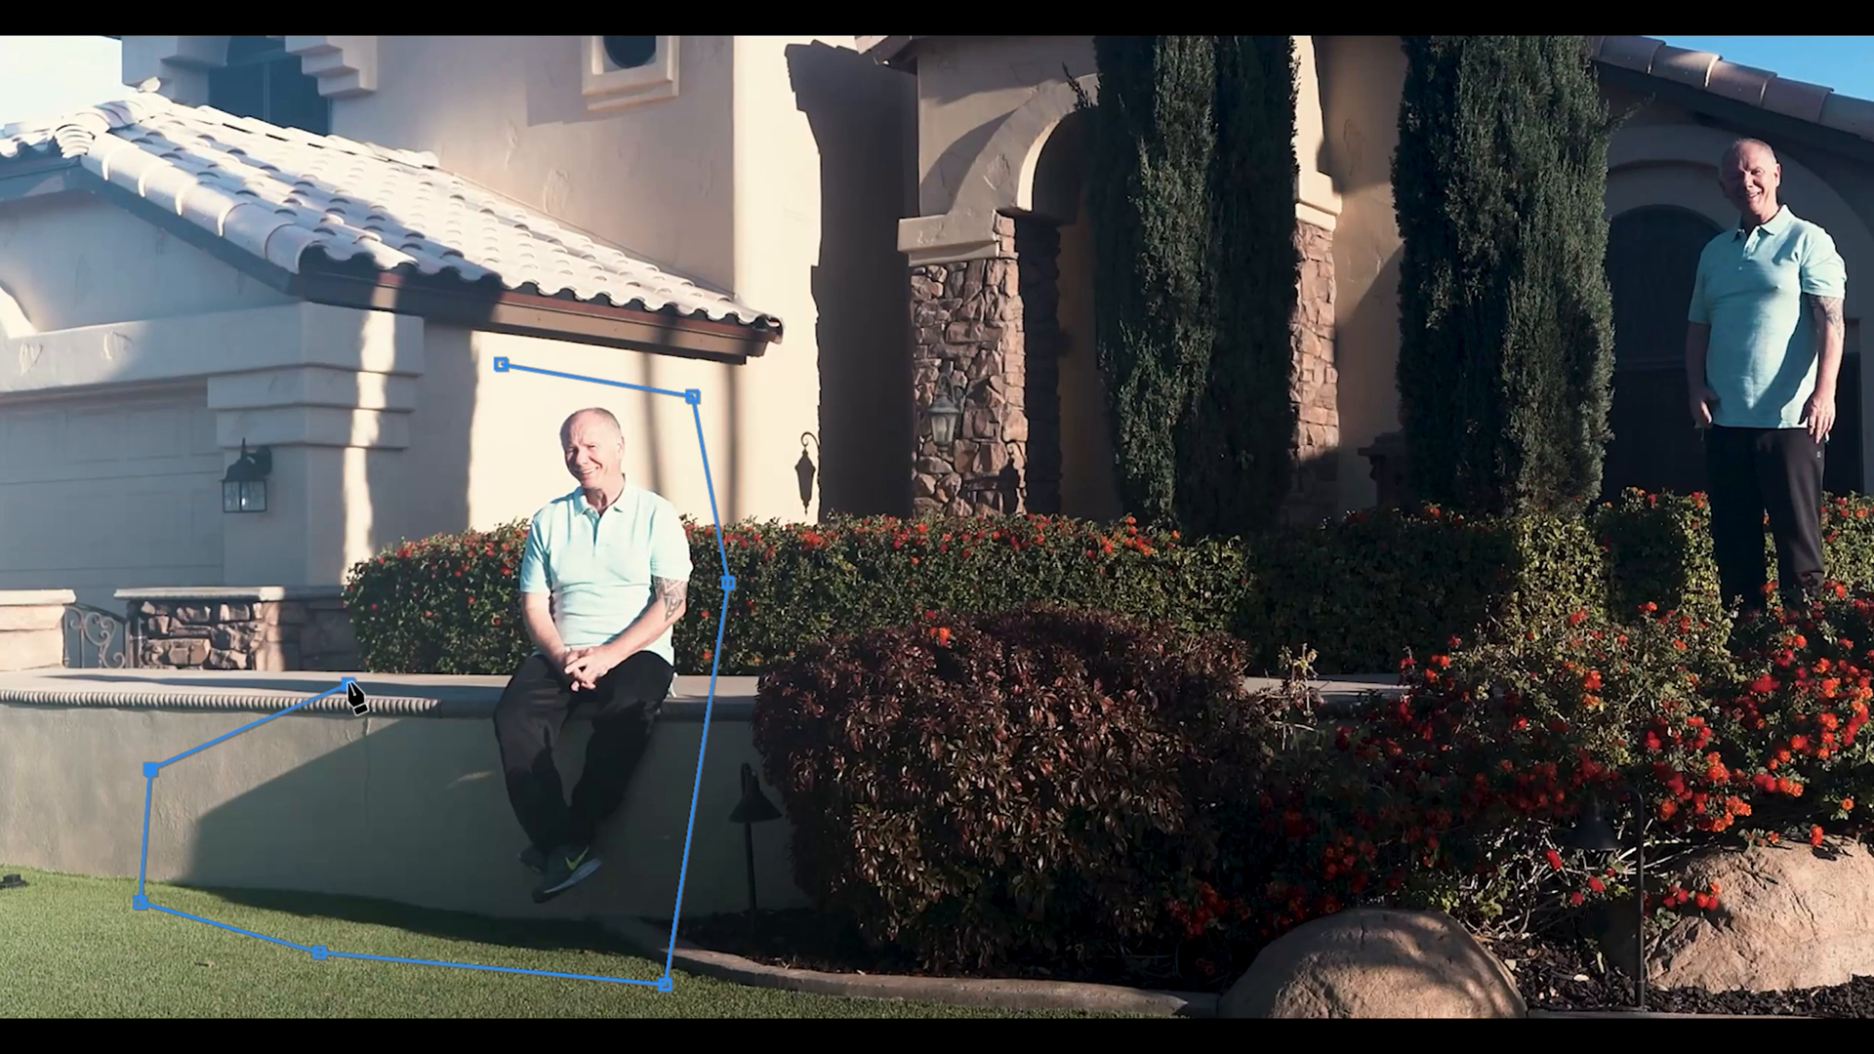
pyautogui.click(383, 563)
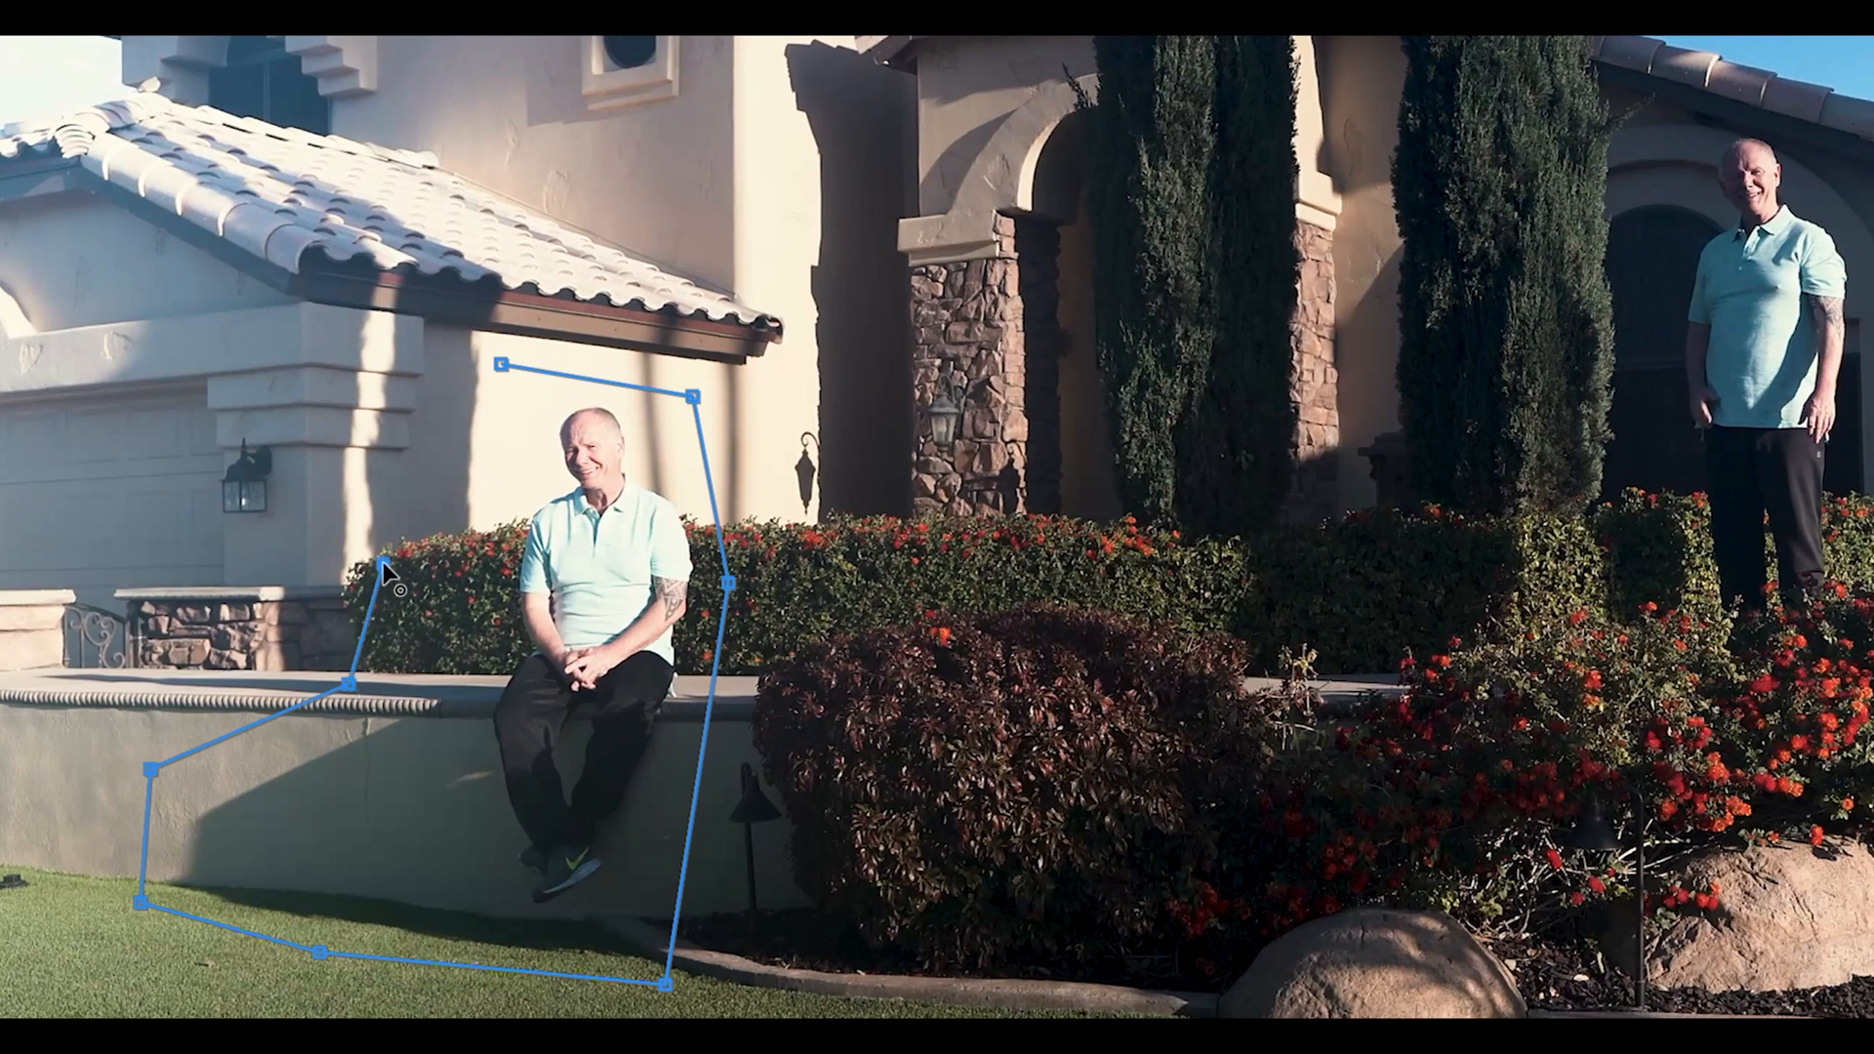
pyautogui.click(500, 364)
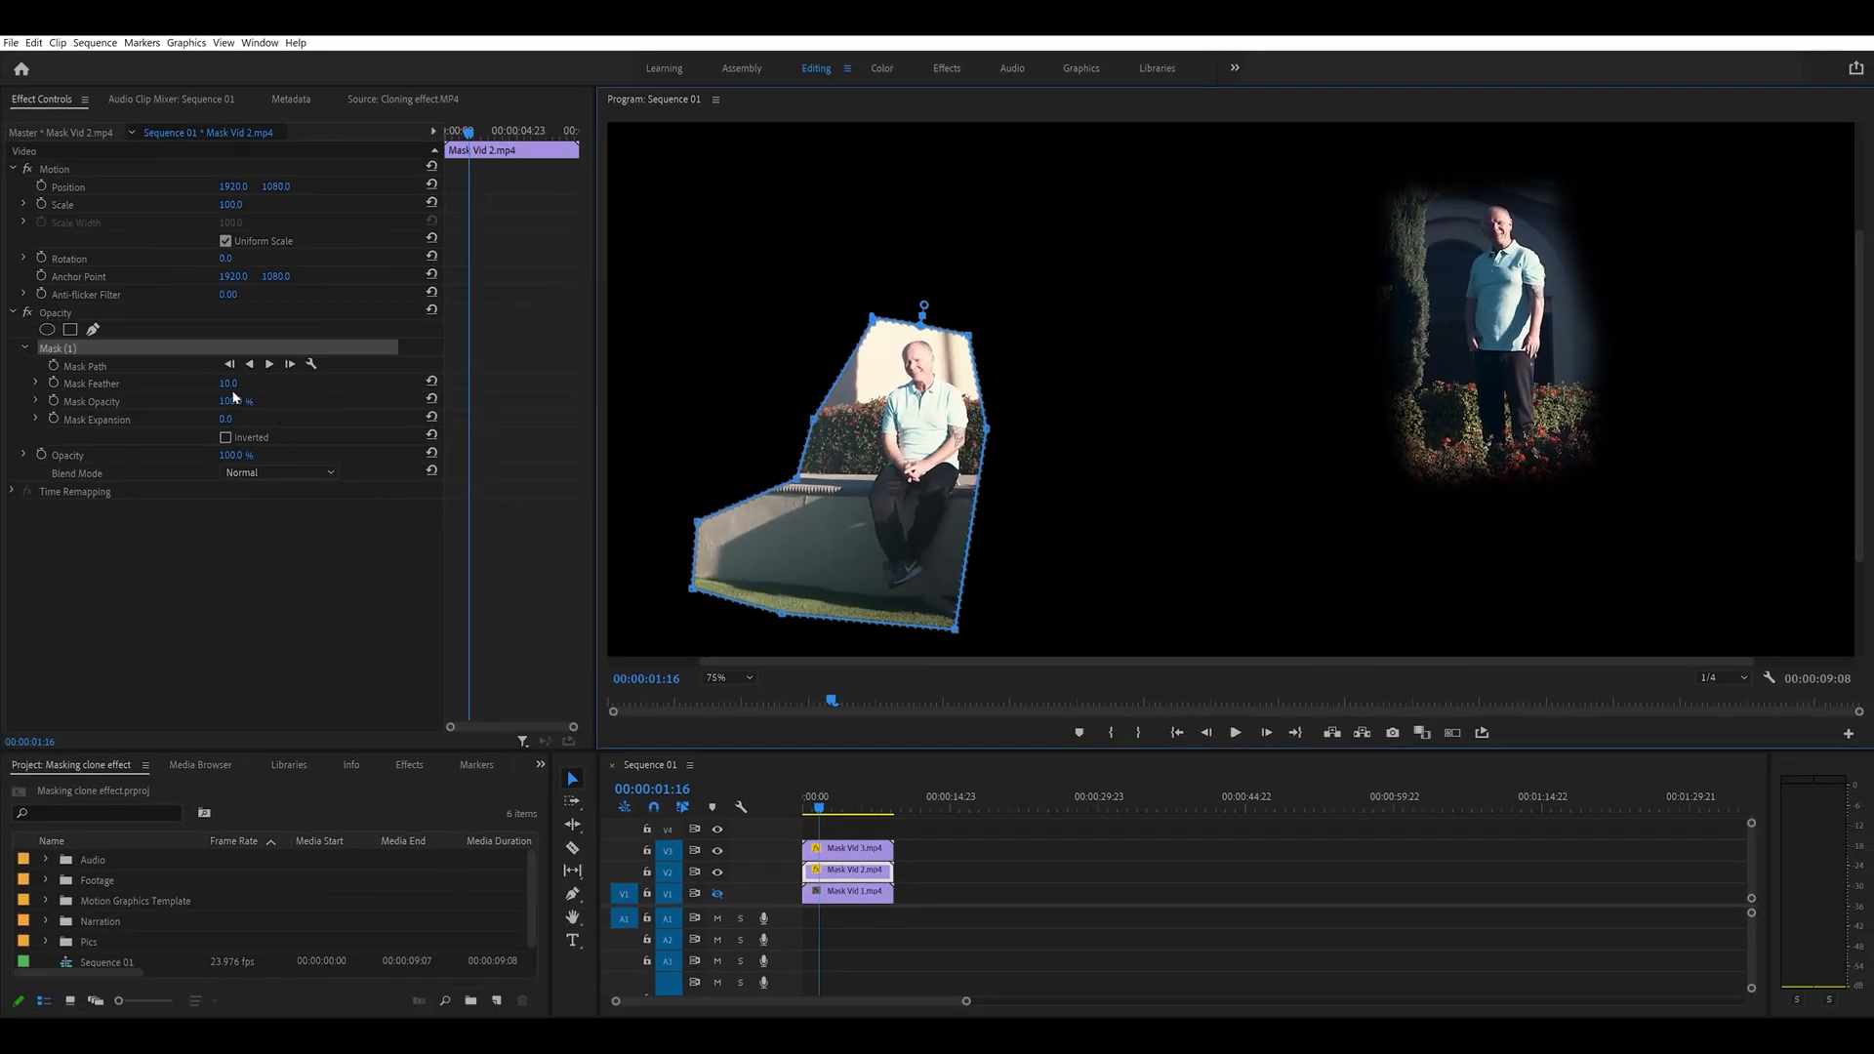
pyautogui.moveTo(231, 384); pyautogui.dragTo(277, 396)
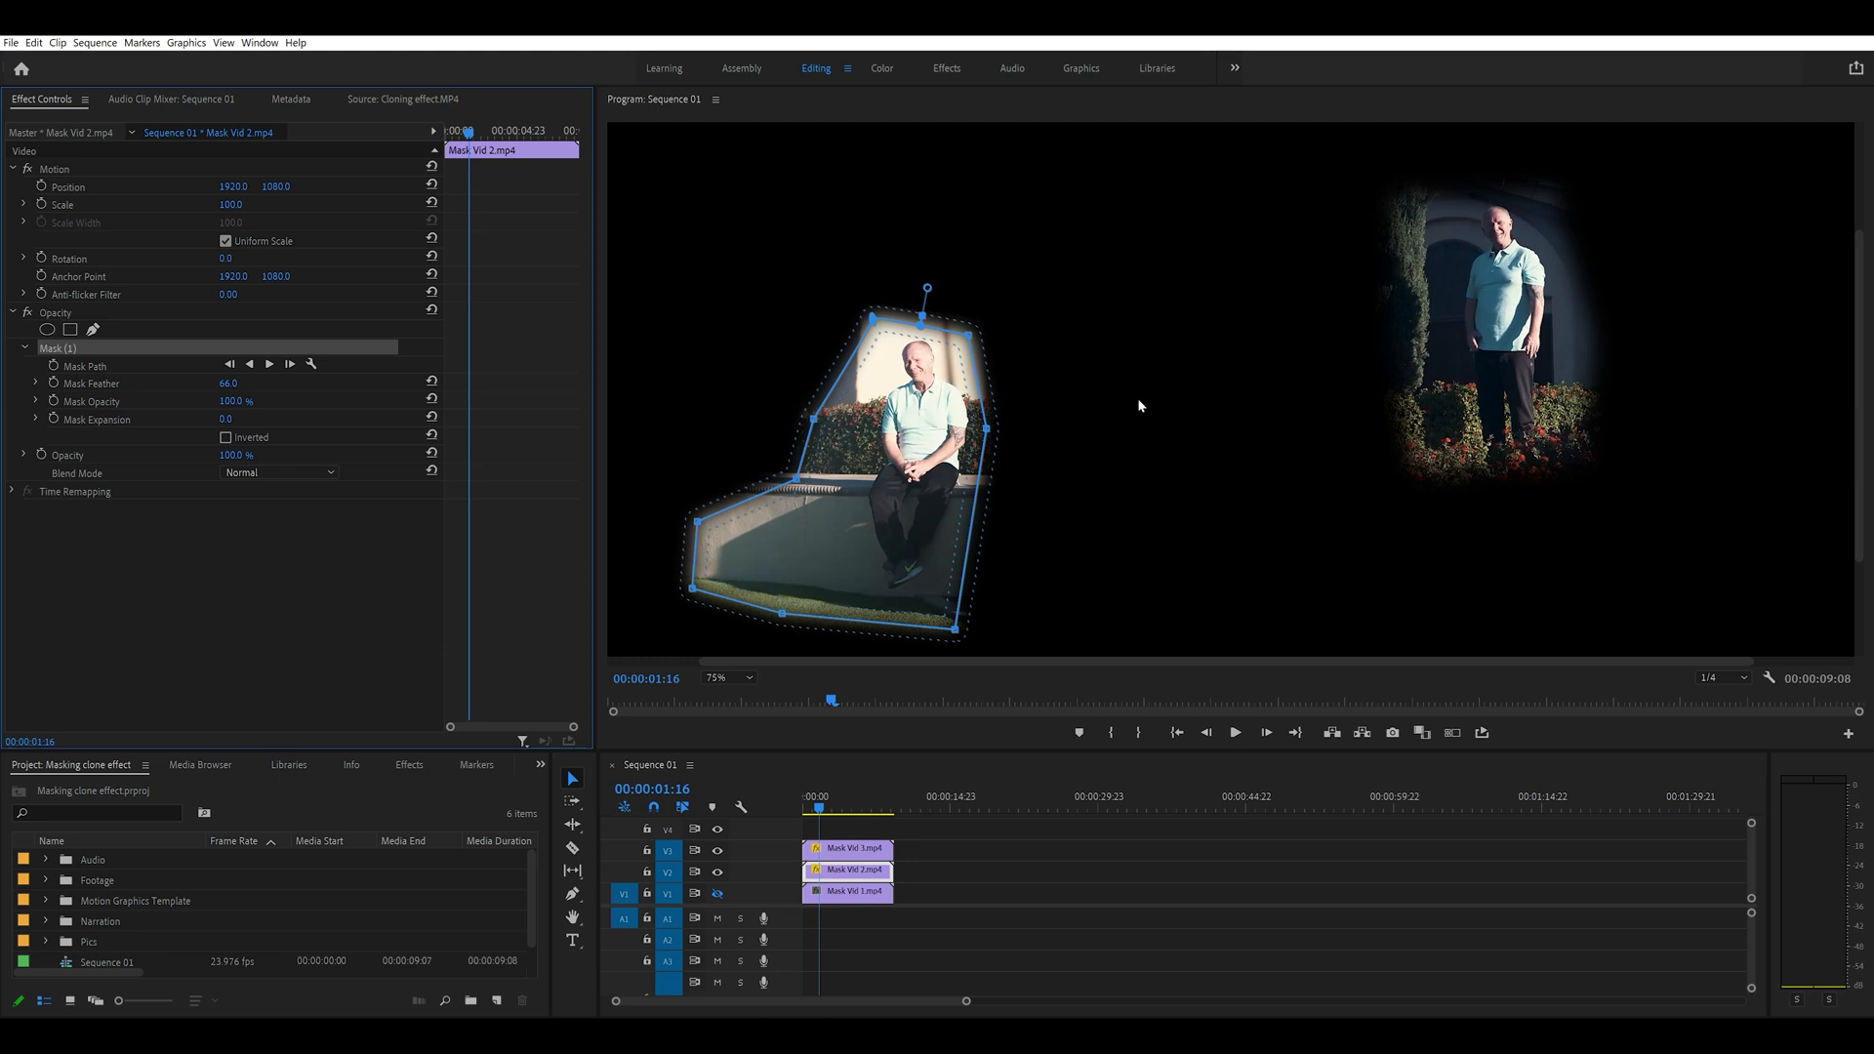
# - Turn off the Opacity effect on Mask Vid 2.mp4 to view the unmasked clip without and with its mask outline
pyautogui.click(26, 314)
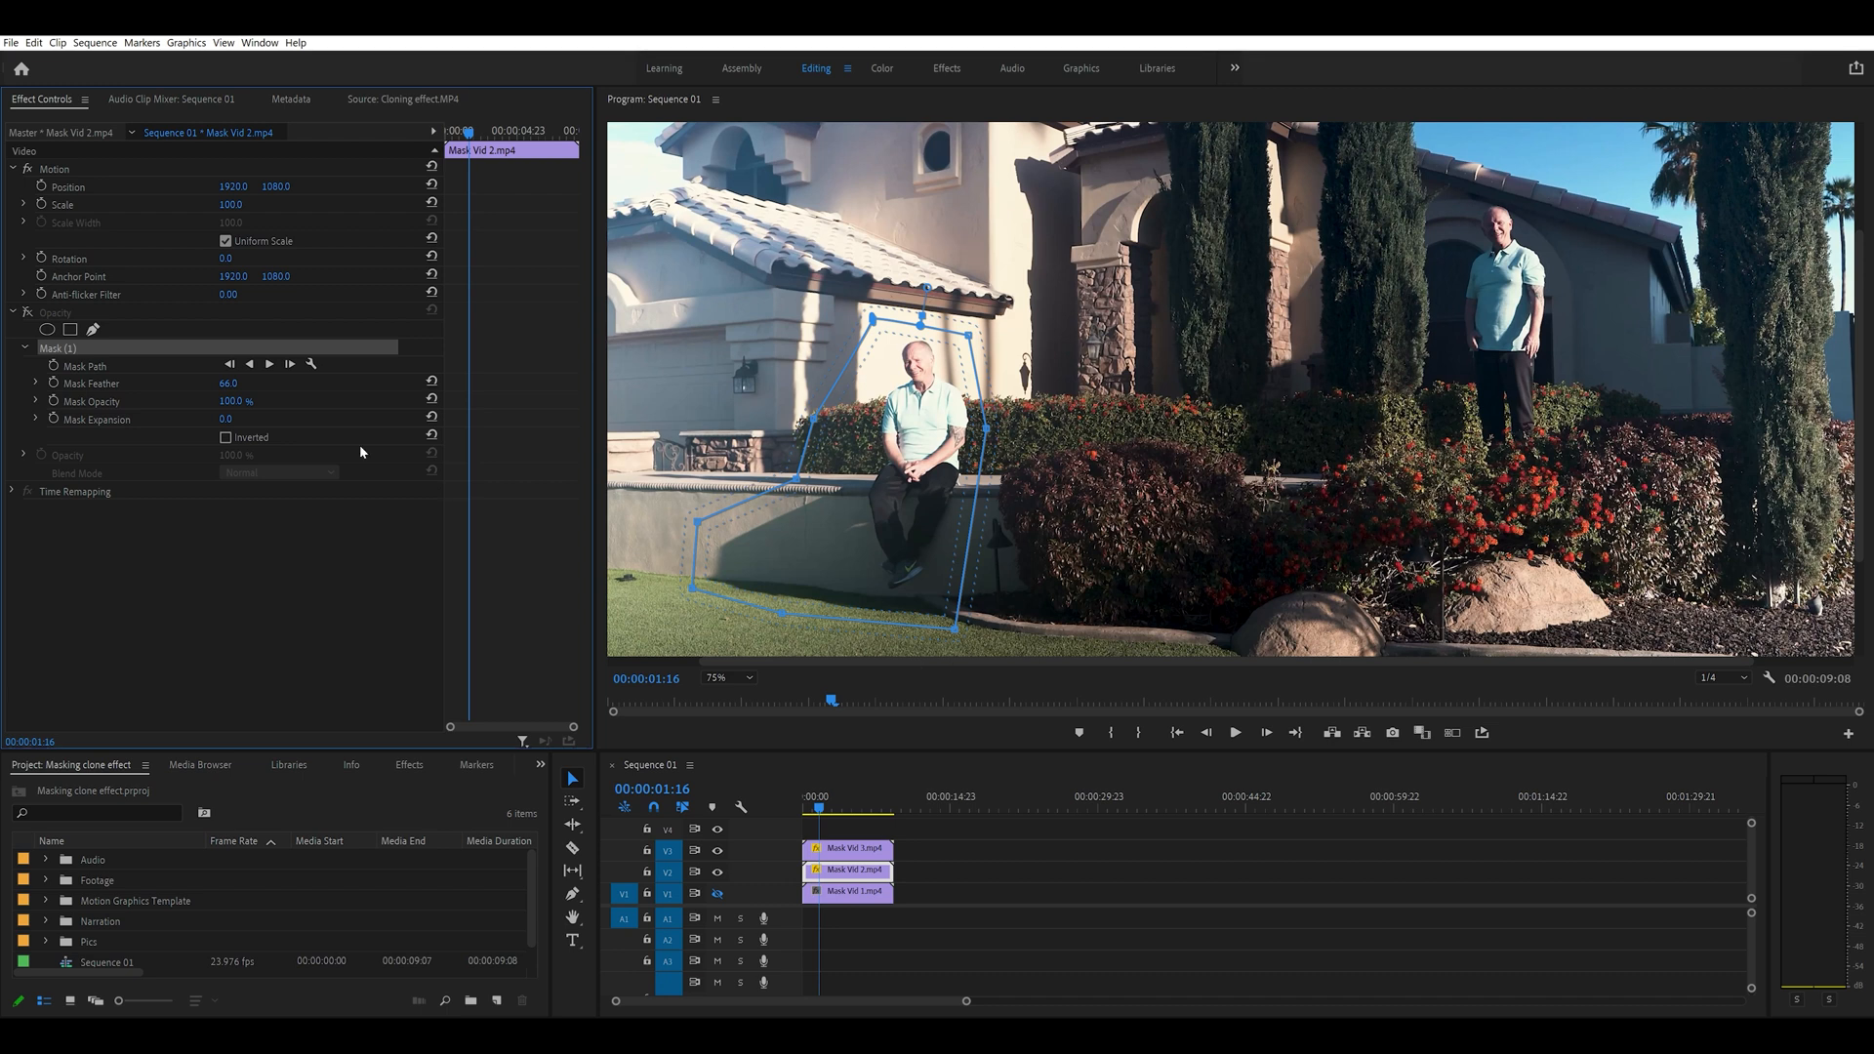
pyautogui.click(265, 336)
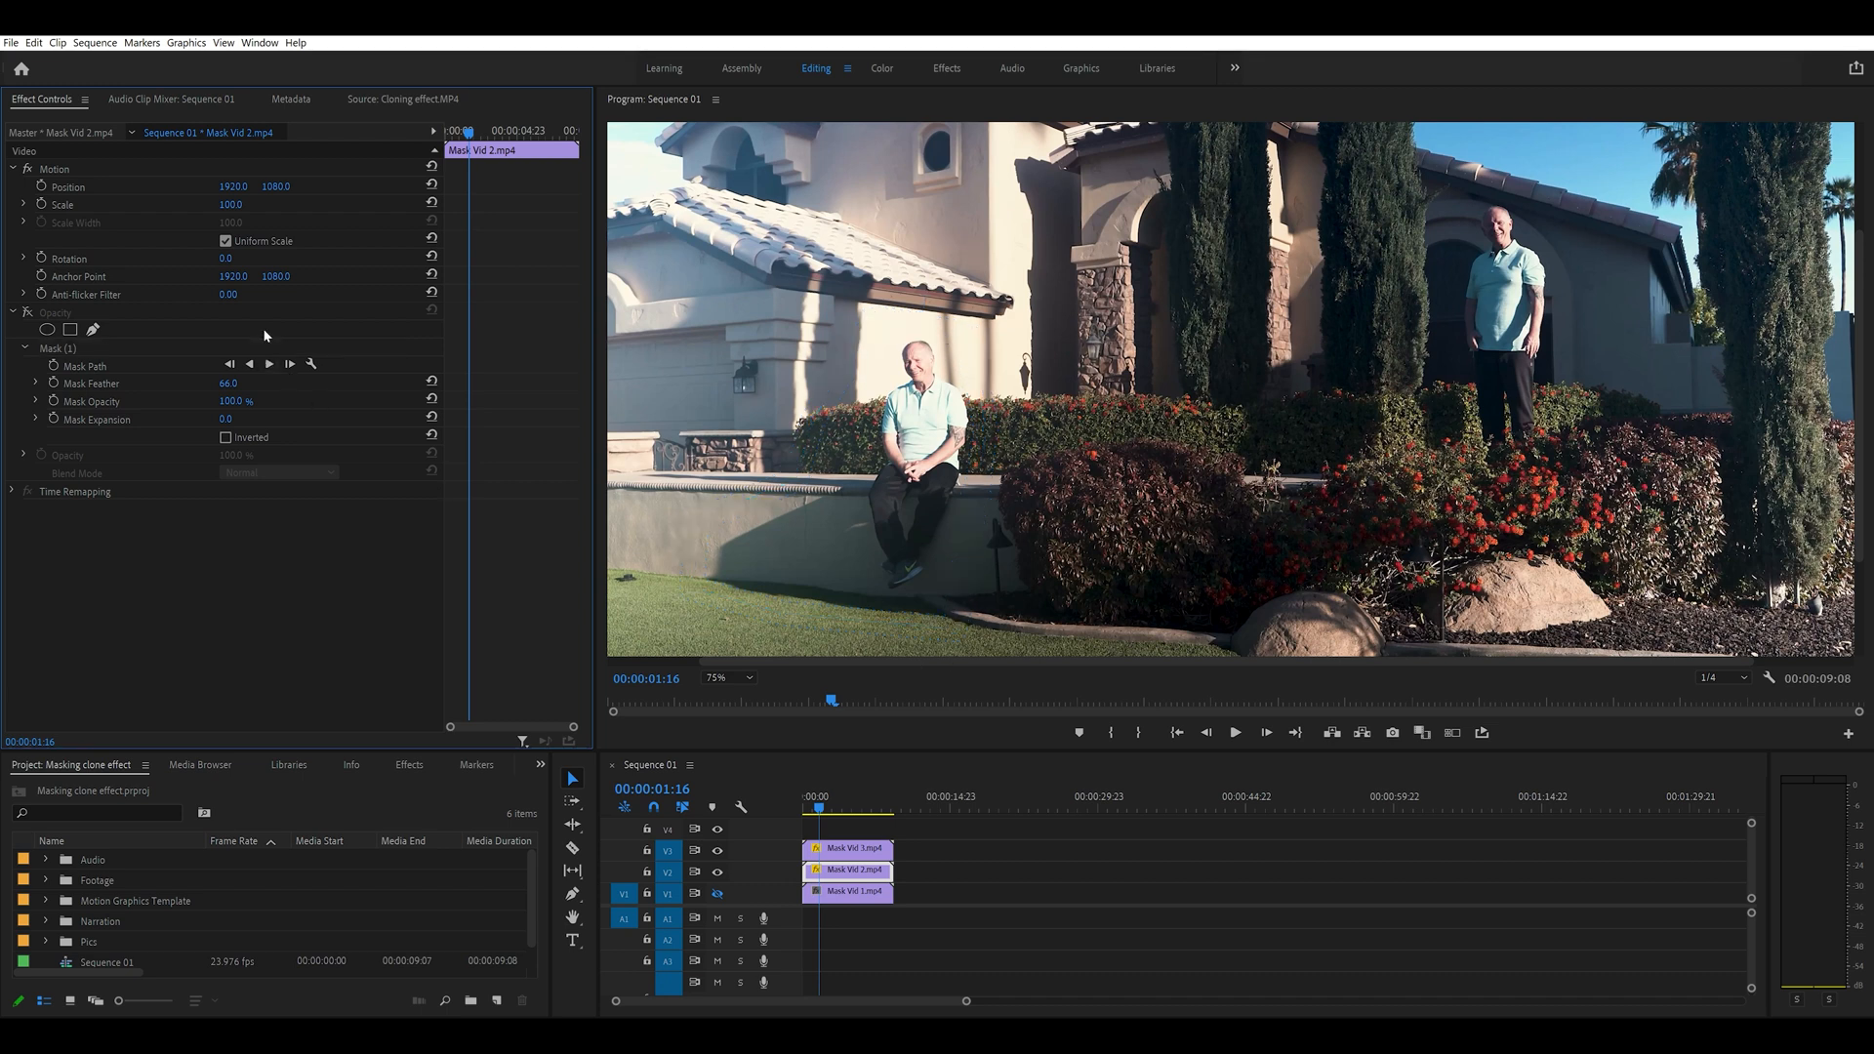
pyautogui.click(51, 351)
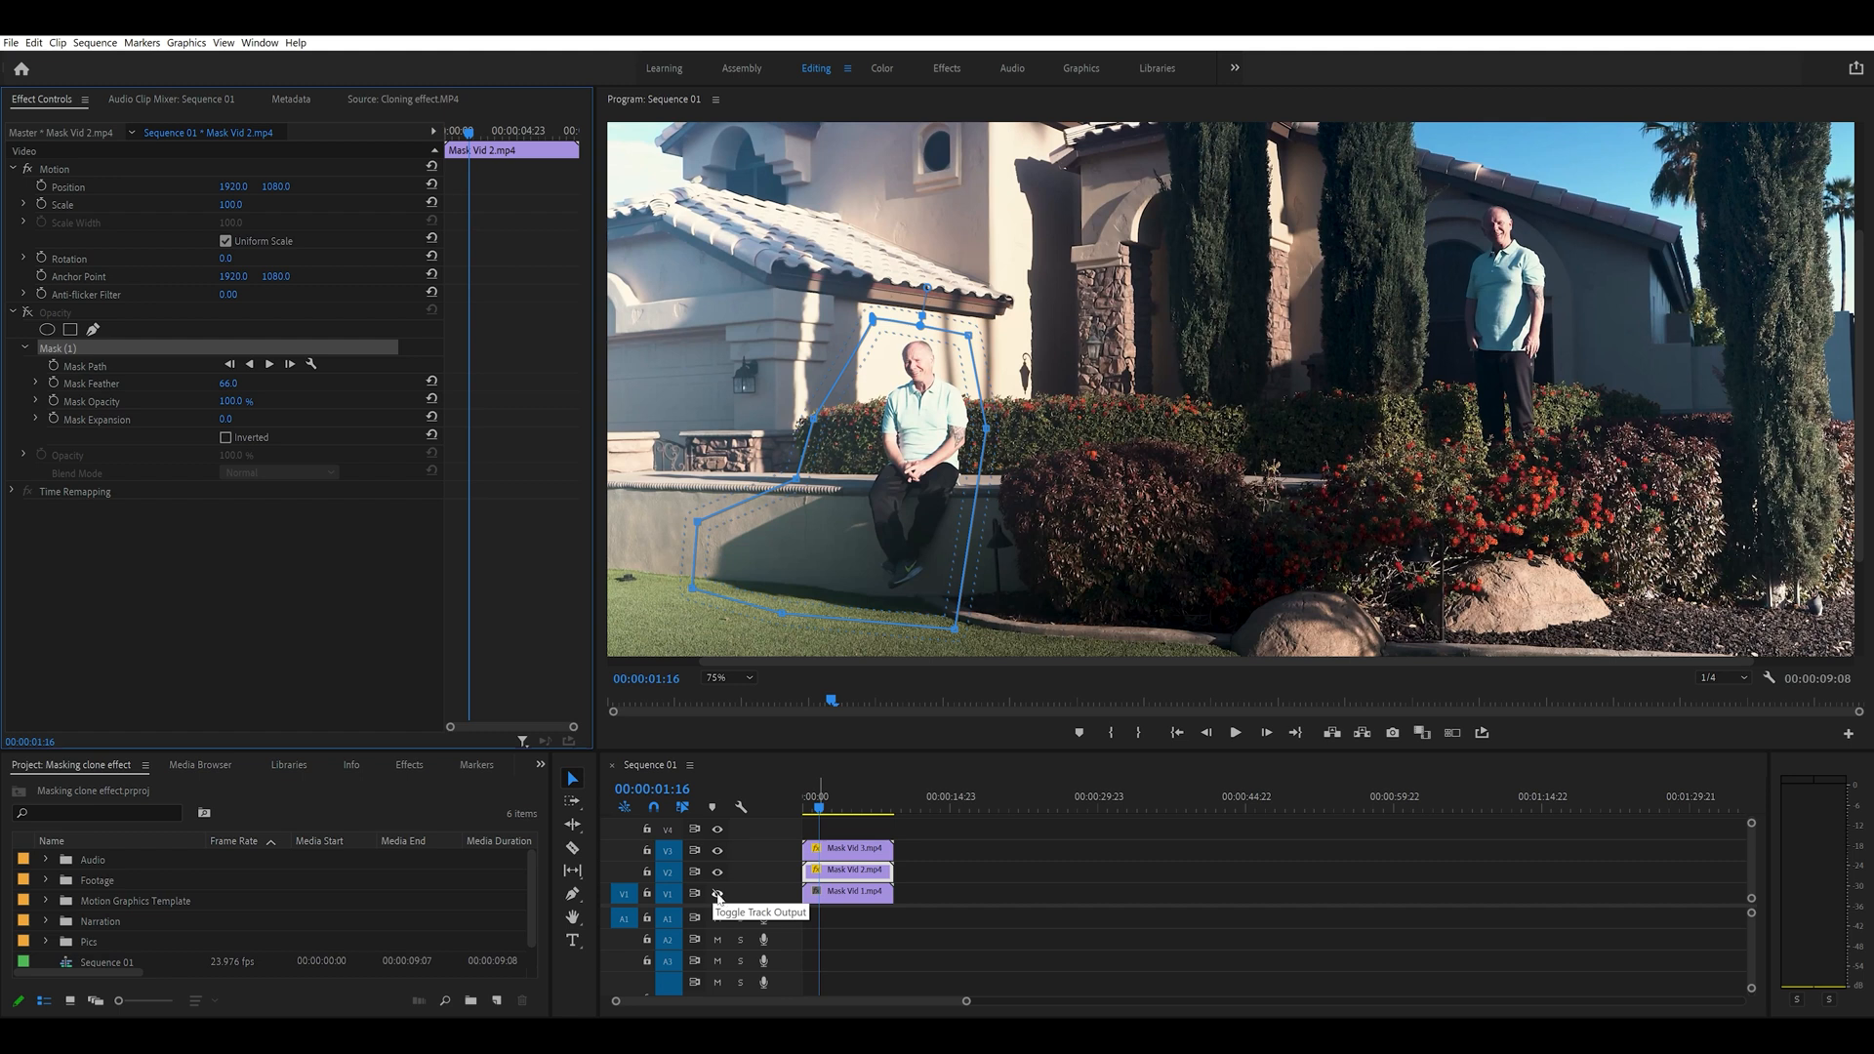
# - Turn the V1 track output back on and re-enable the Opacity effect on Mask Vid 2.mp4
pyautogui.click(718, 895)
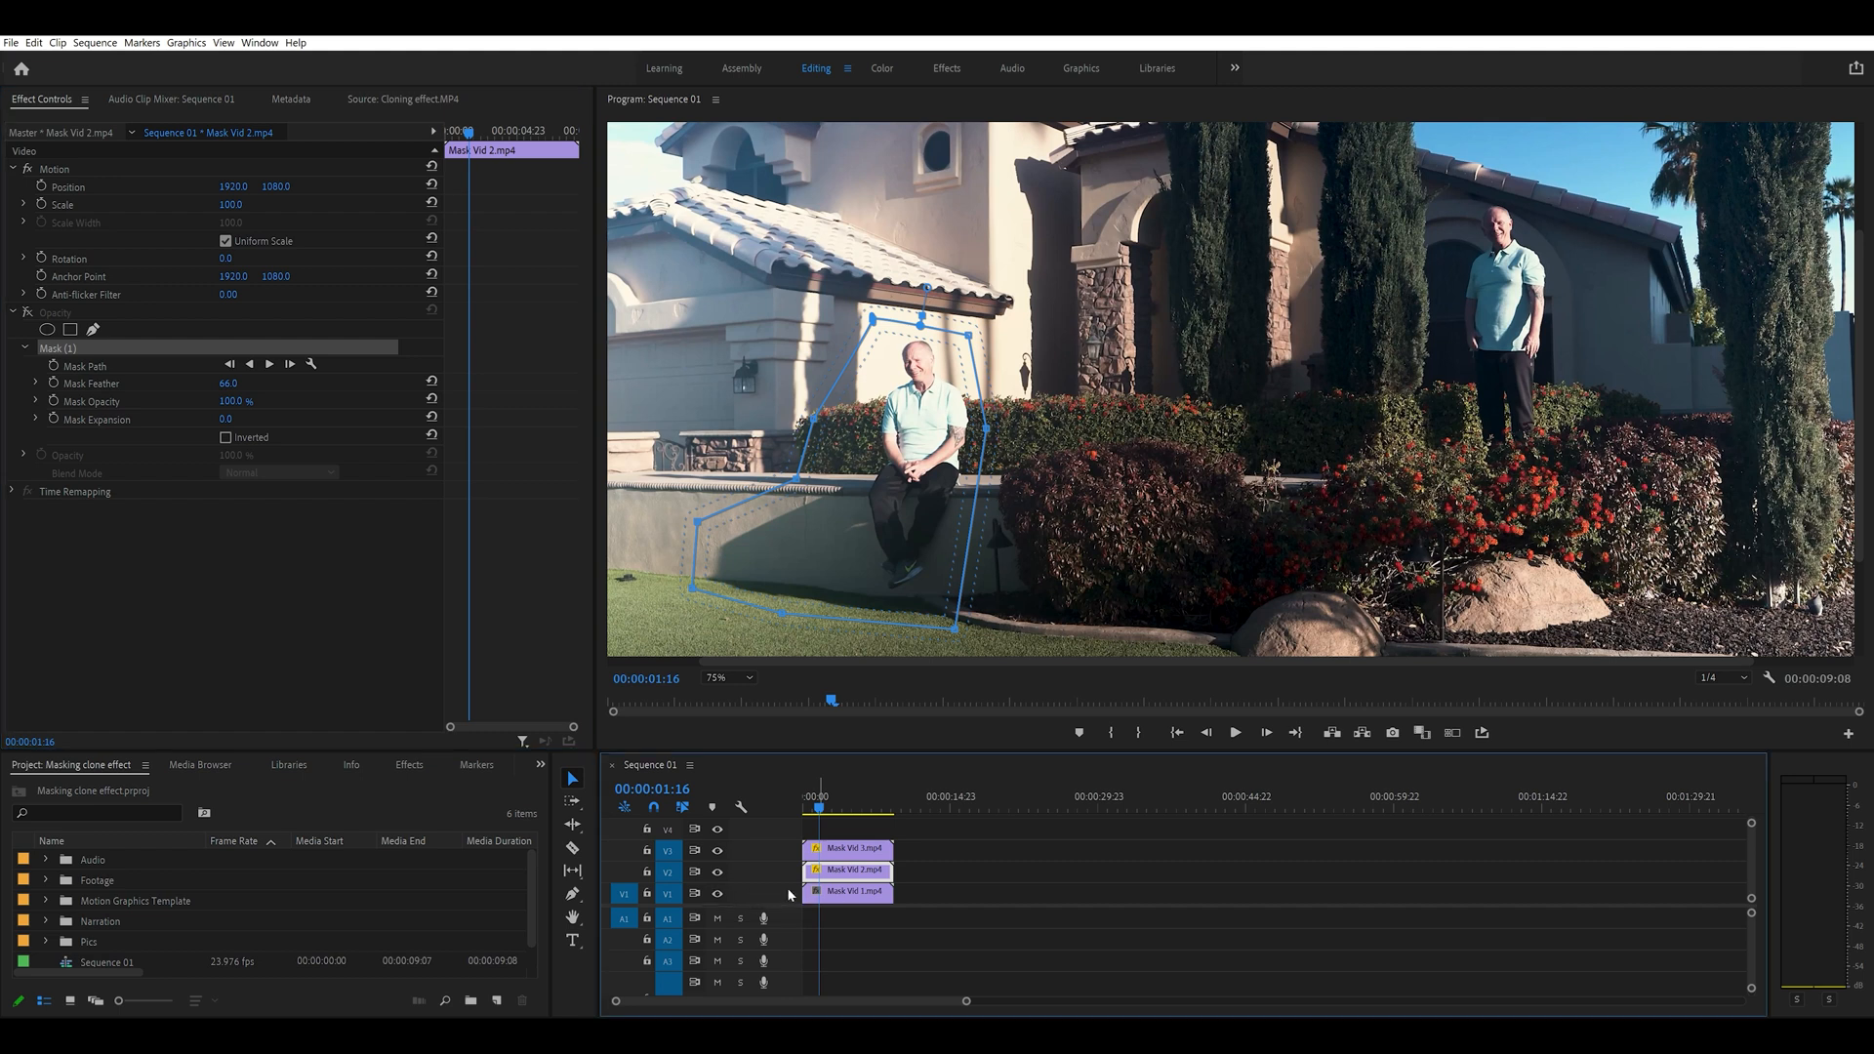
pyautogui.click(842, 892)
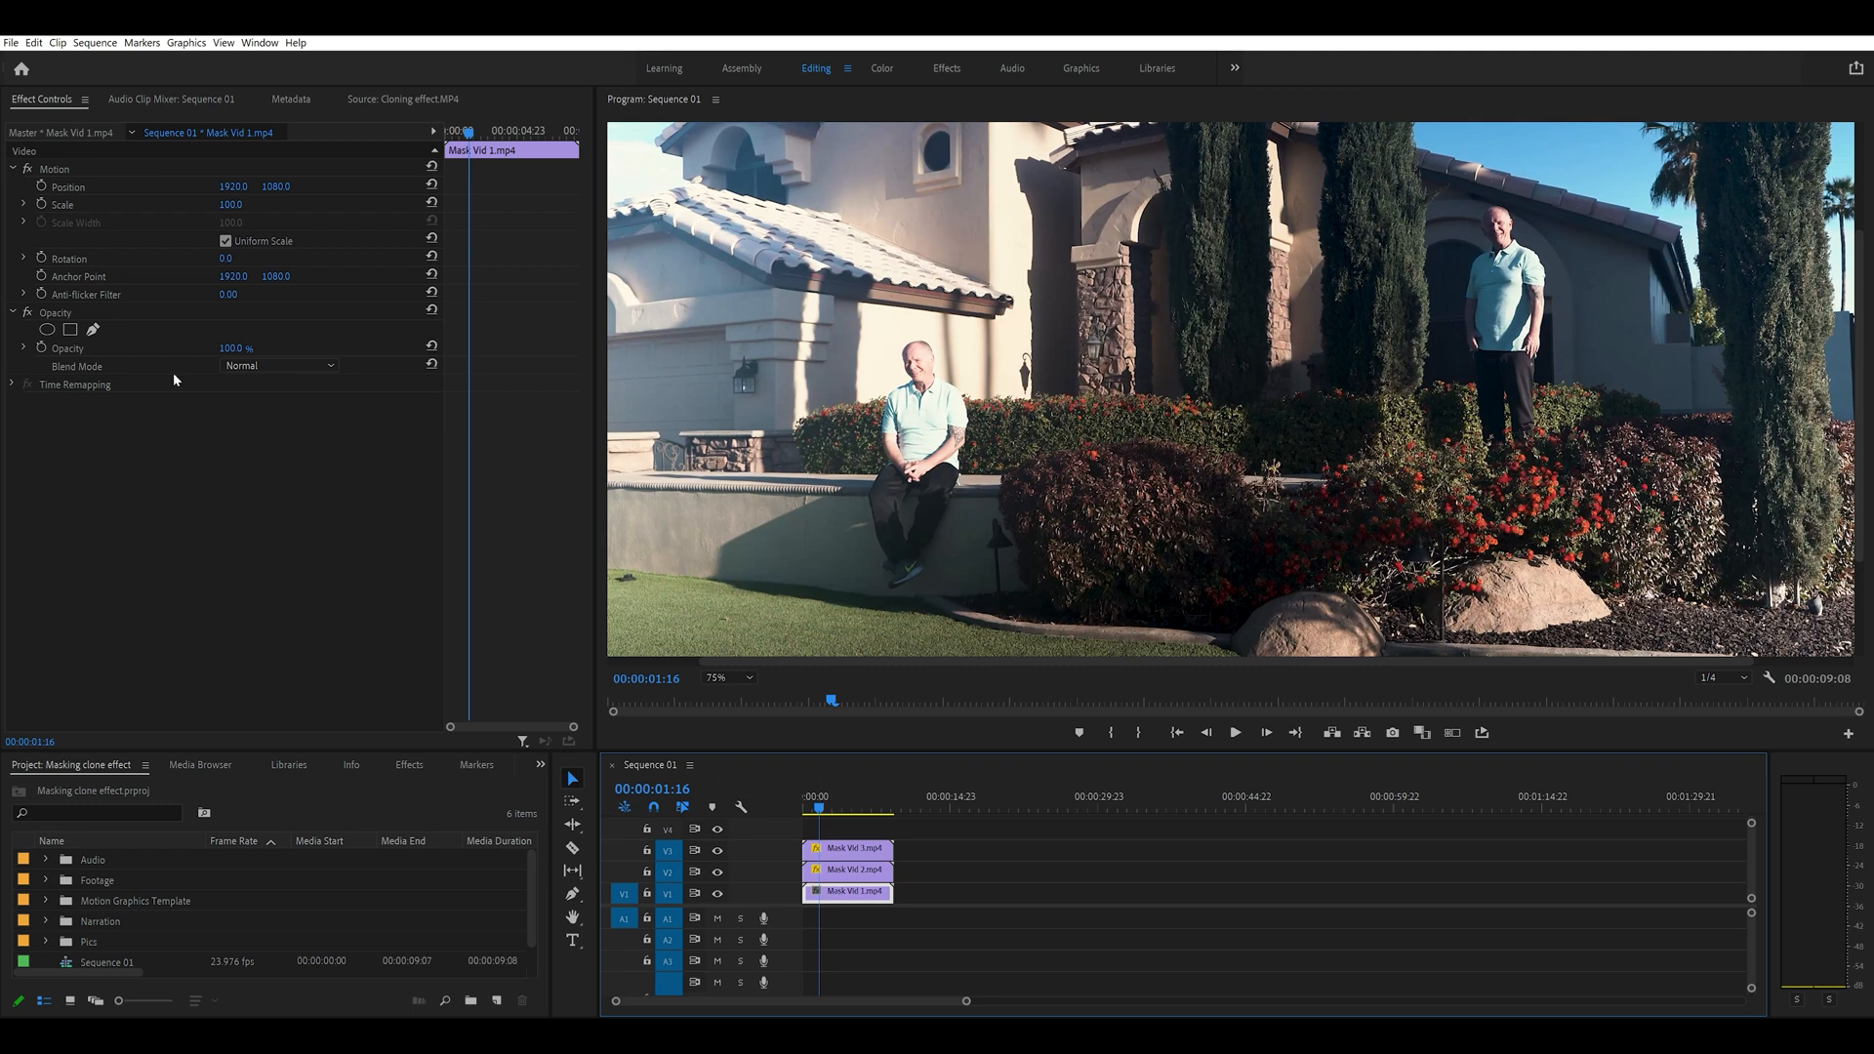
pyautogui.click(842, 870)
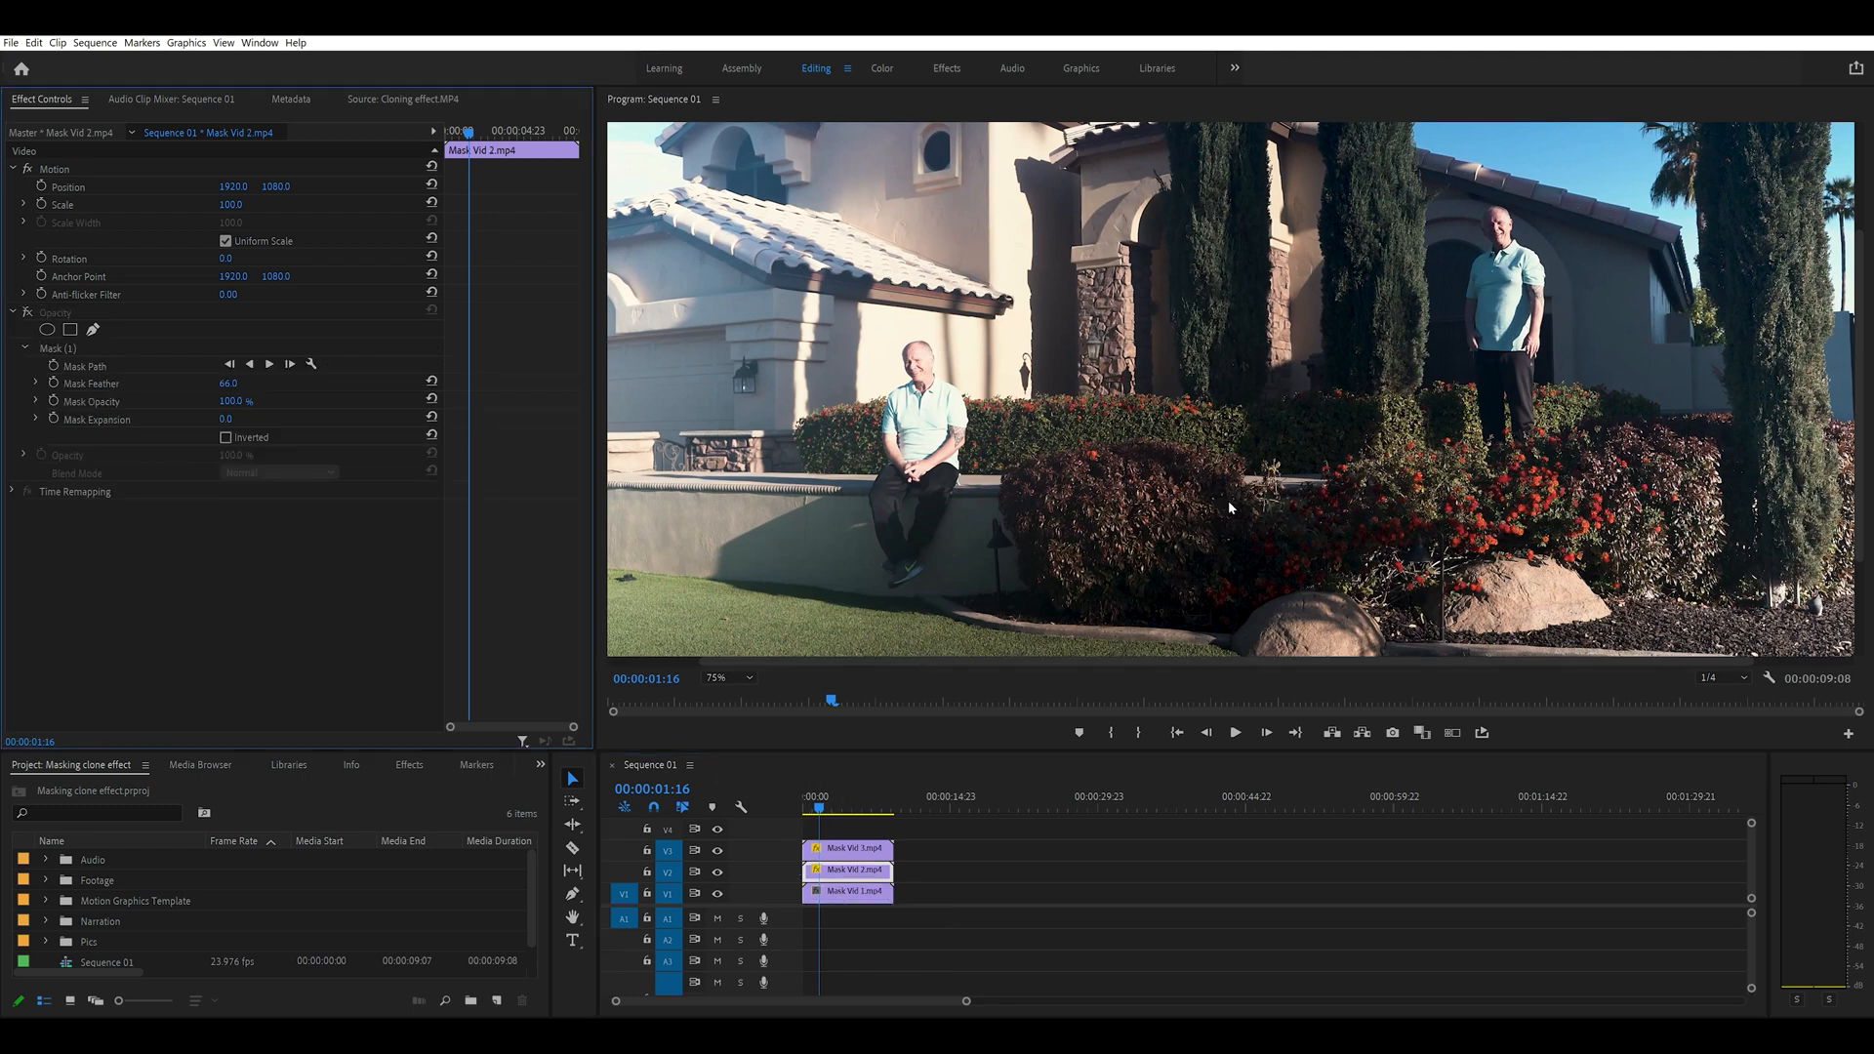
pyautogui.click(842, 892)
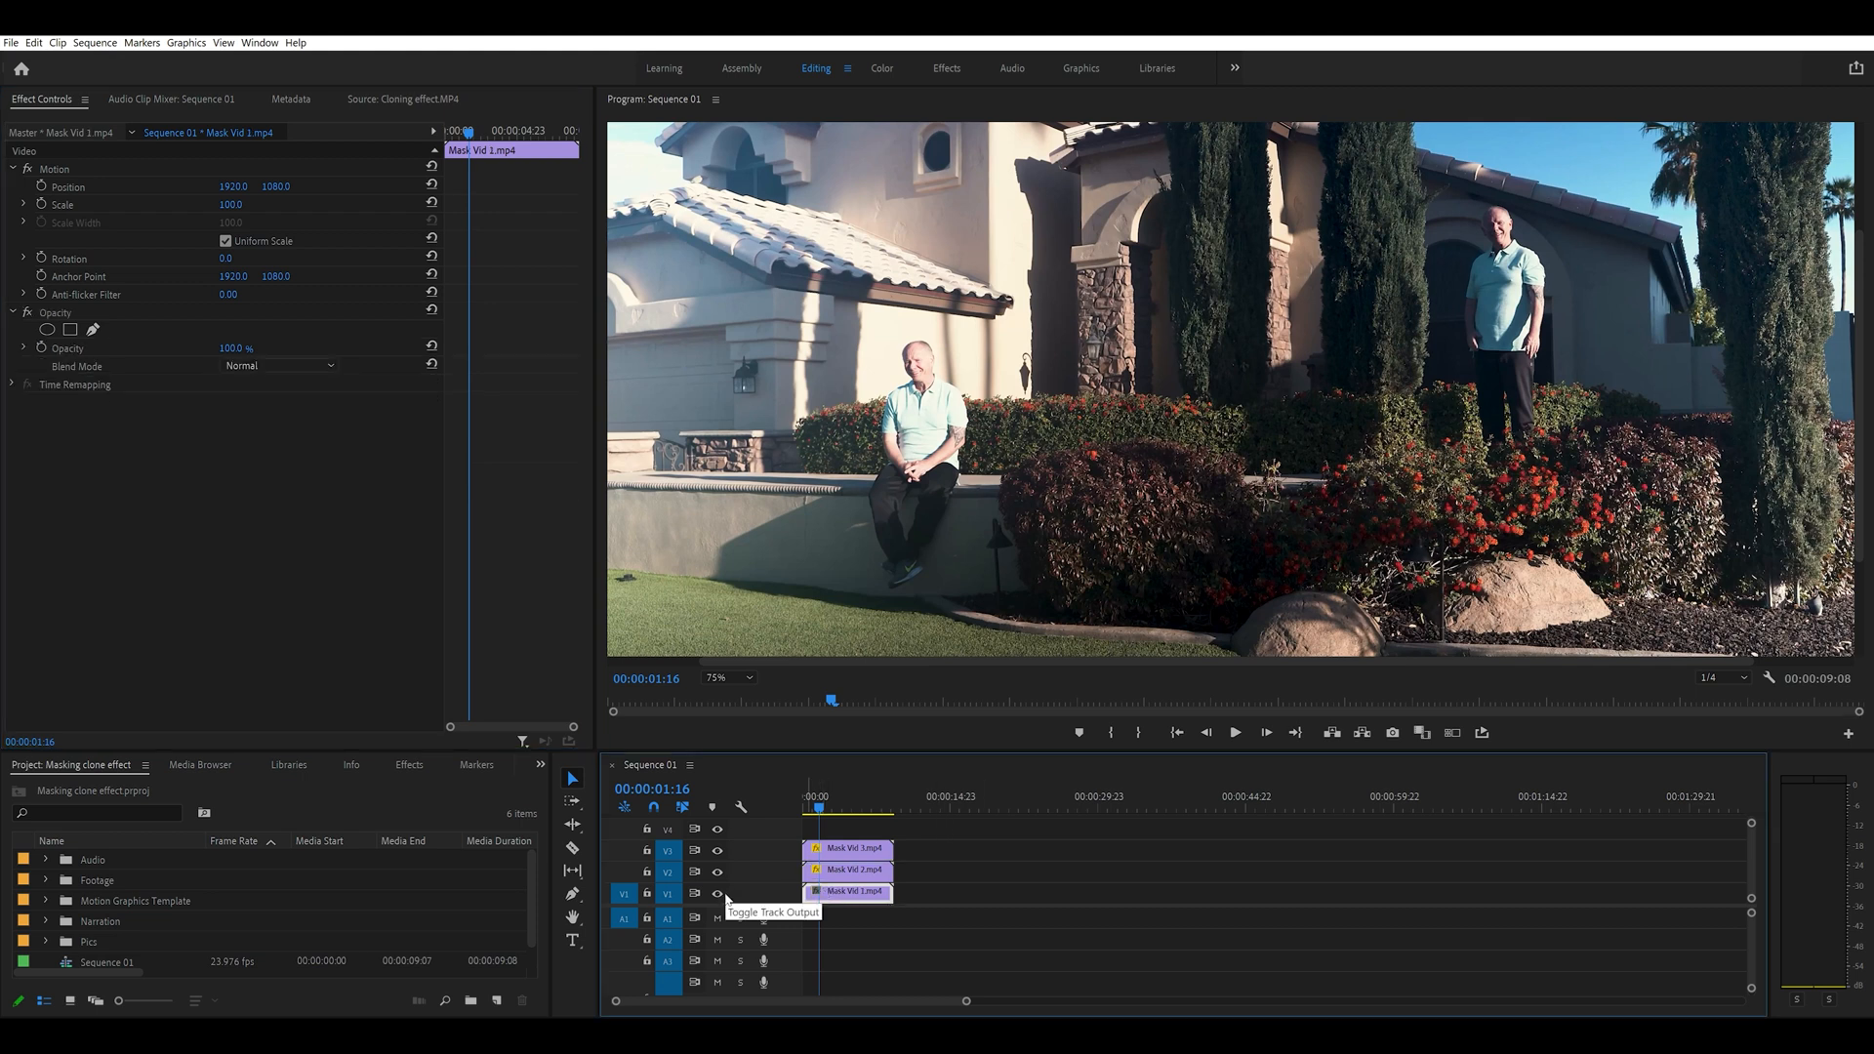
pyautogui.click(856, 875)
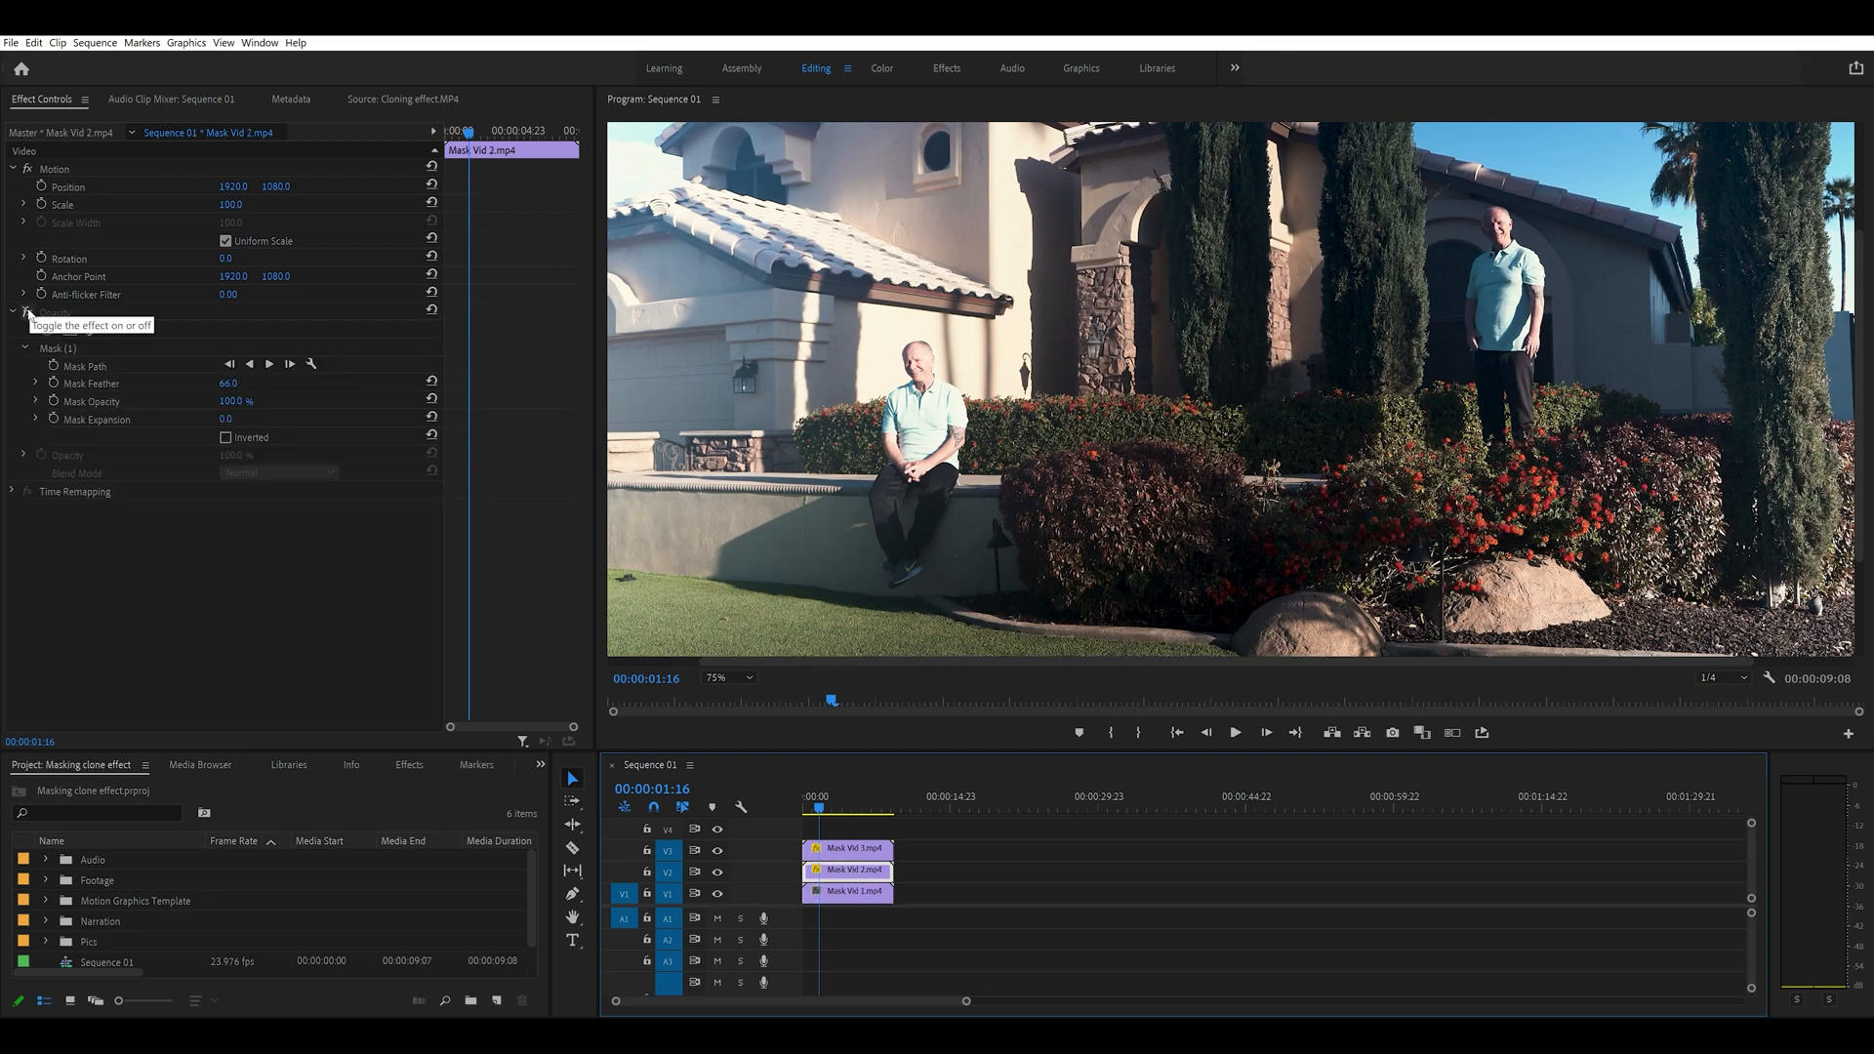
pyautogui.click(28, 312)
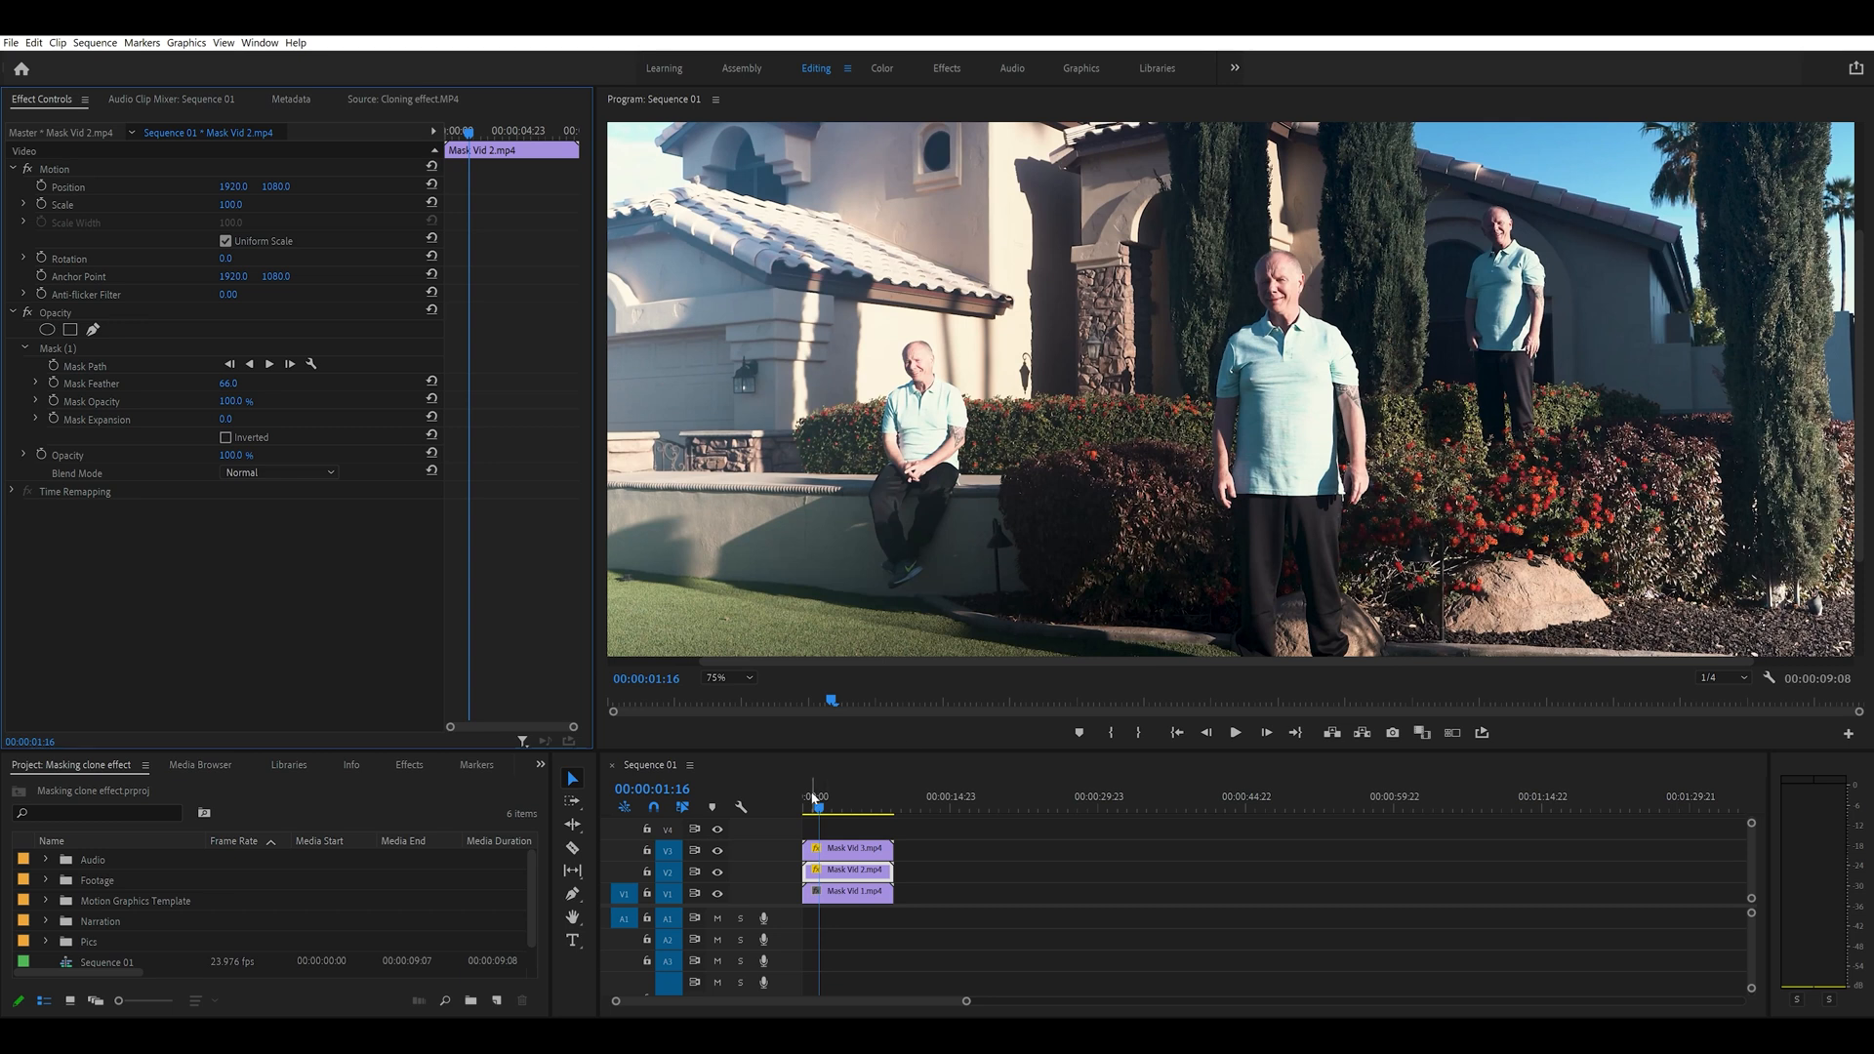
# - Play the three-clone composite from the sequence start and move the playhead to 00:00:09:04
pyautogui.moveTo(819, 807); pyautogui.dragTo(804, 808)
pyautogui.press('space')
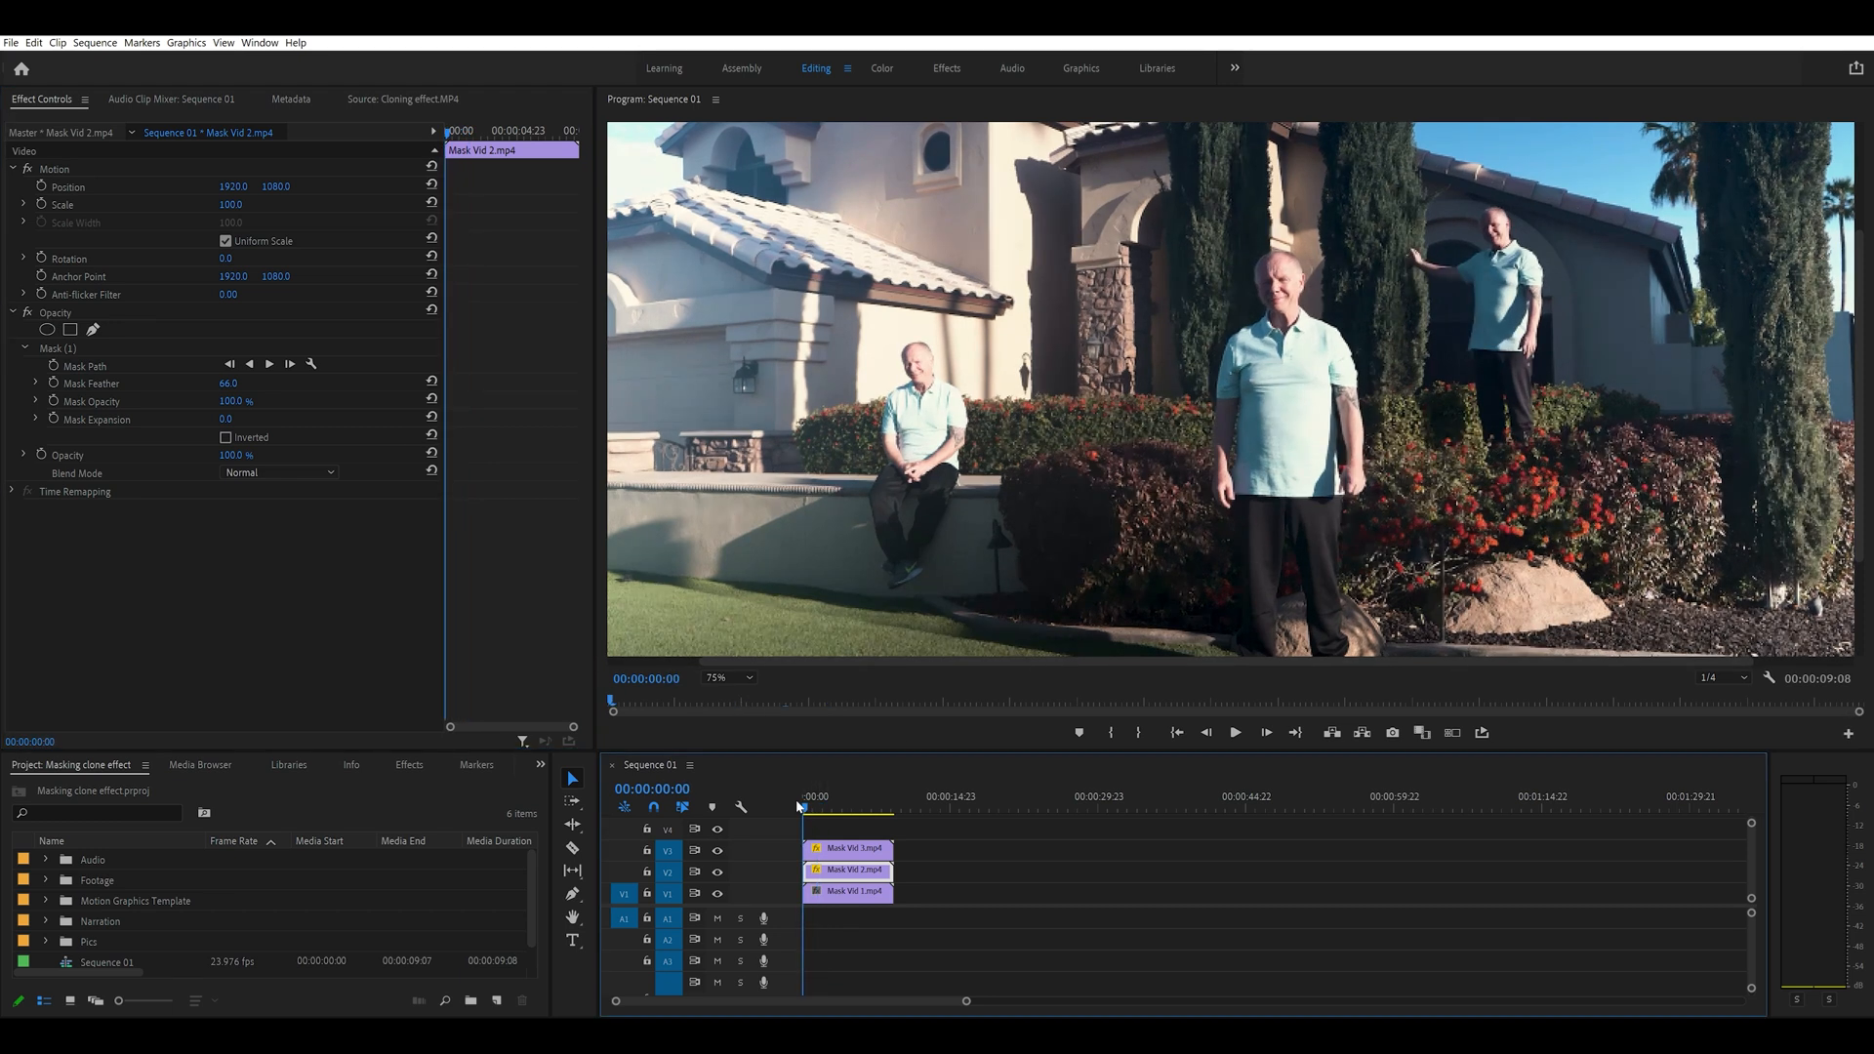
pyautogui.moveTo(836, 806); pyautogui.dragTo(894, 803)
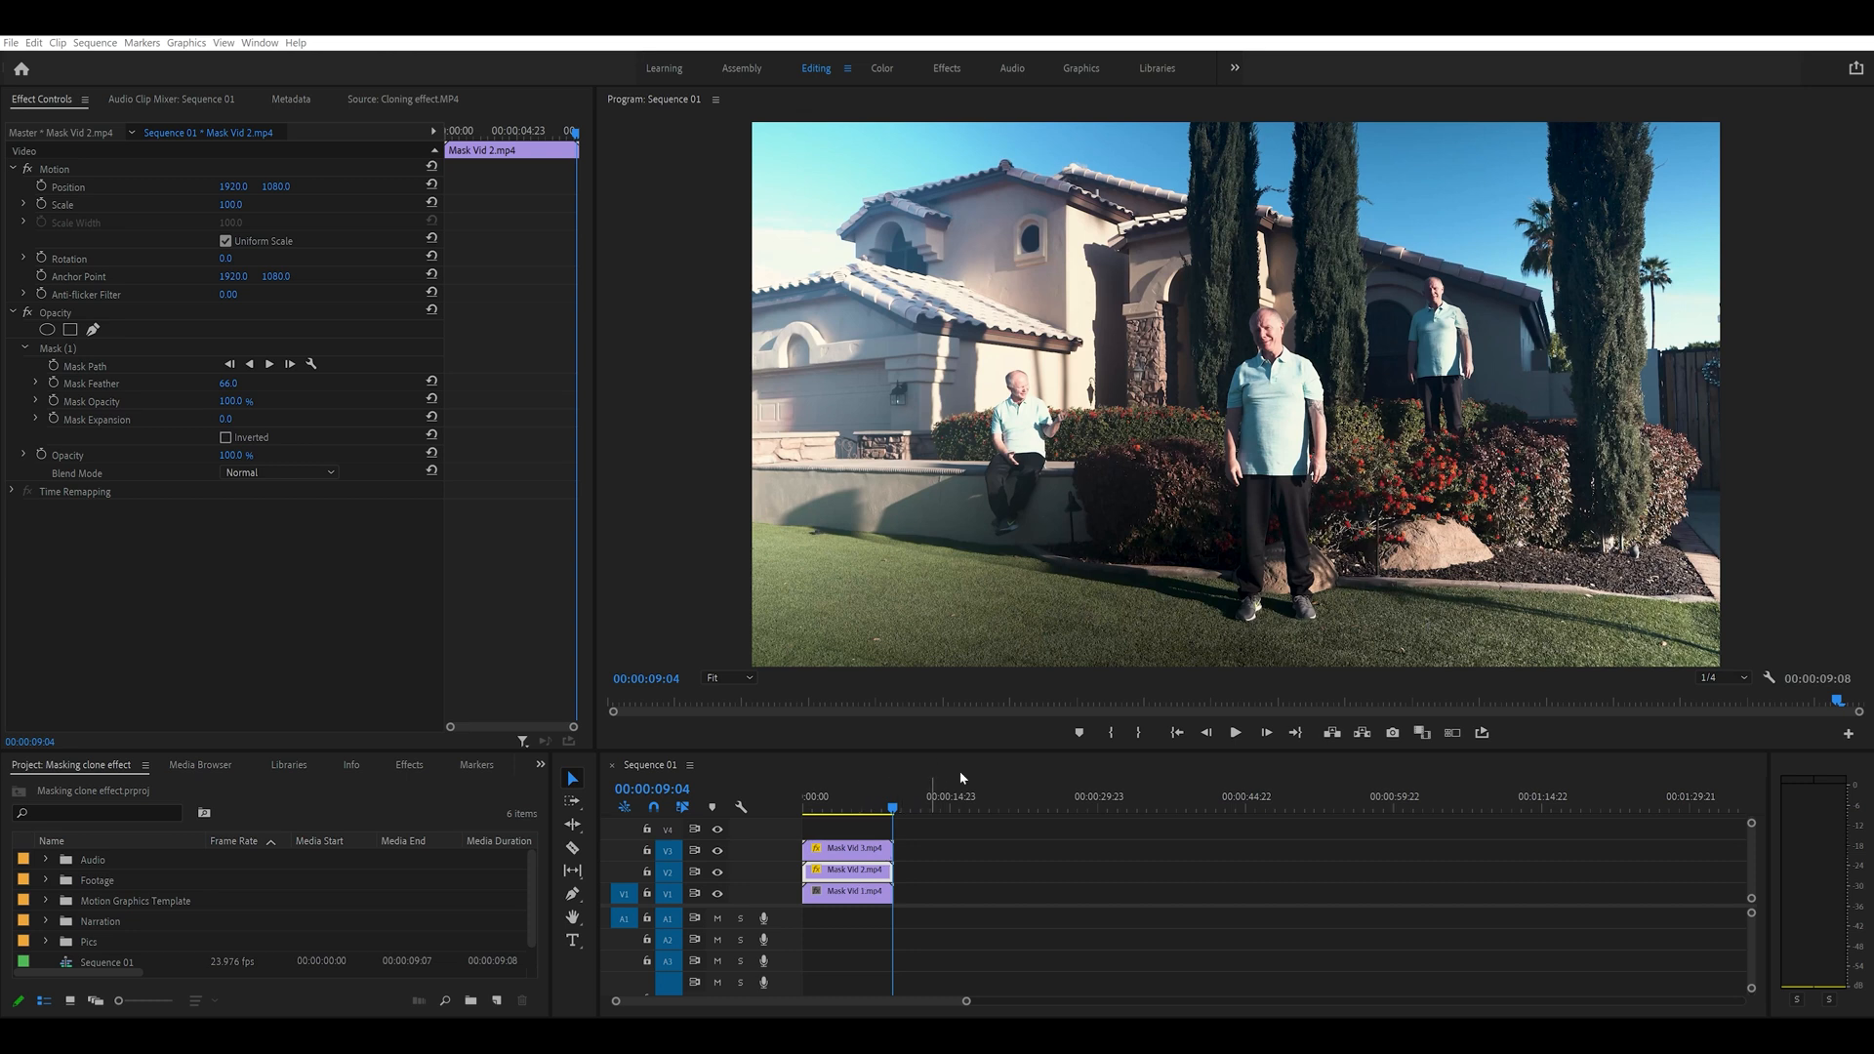
# - Isolate the unmasked base clip Mask Vid 1.mp4 by turning off the V2 and V3 track outputs
pyautogui.click(844, 898)
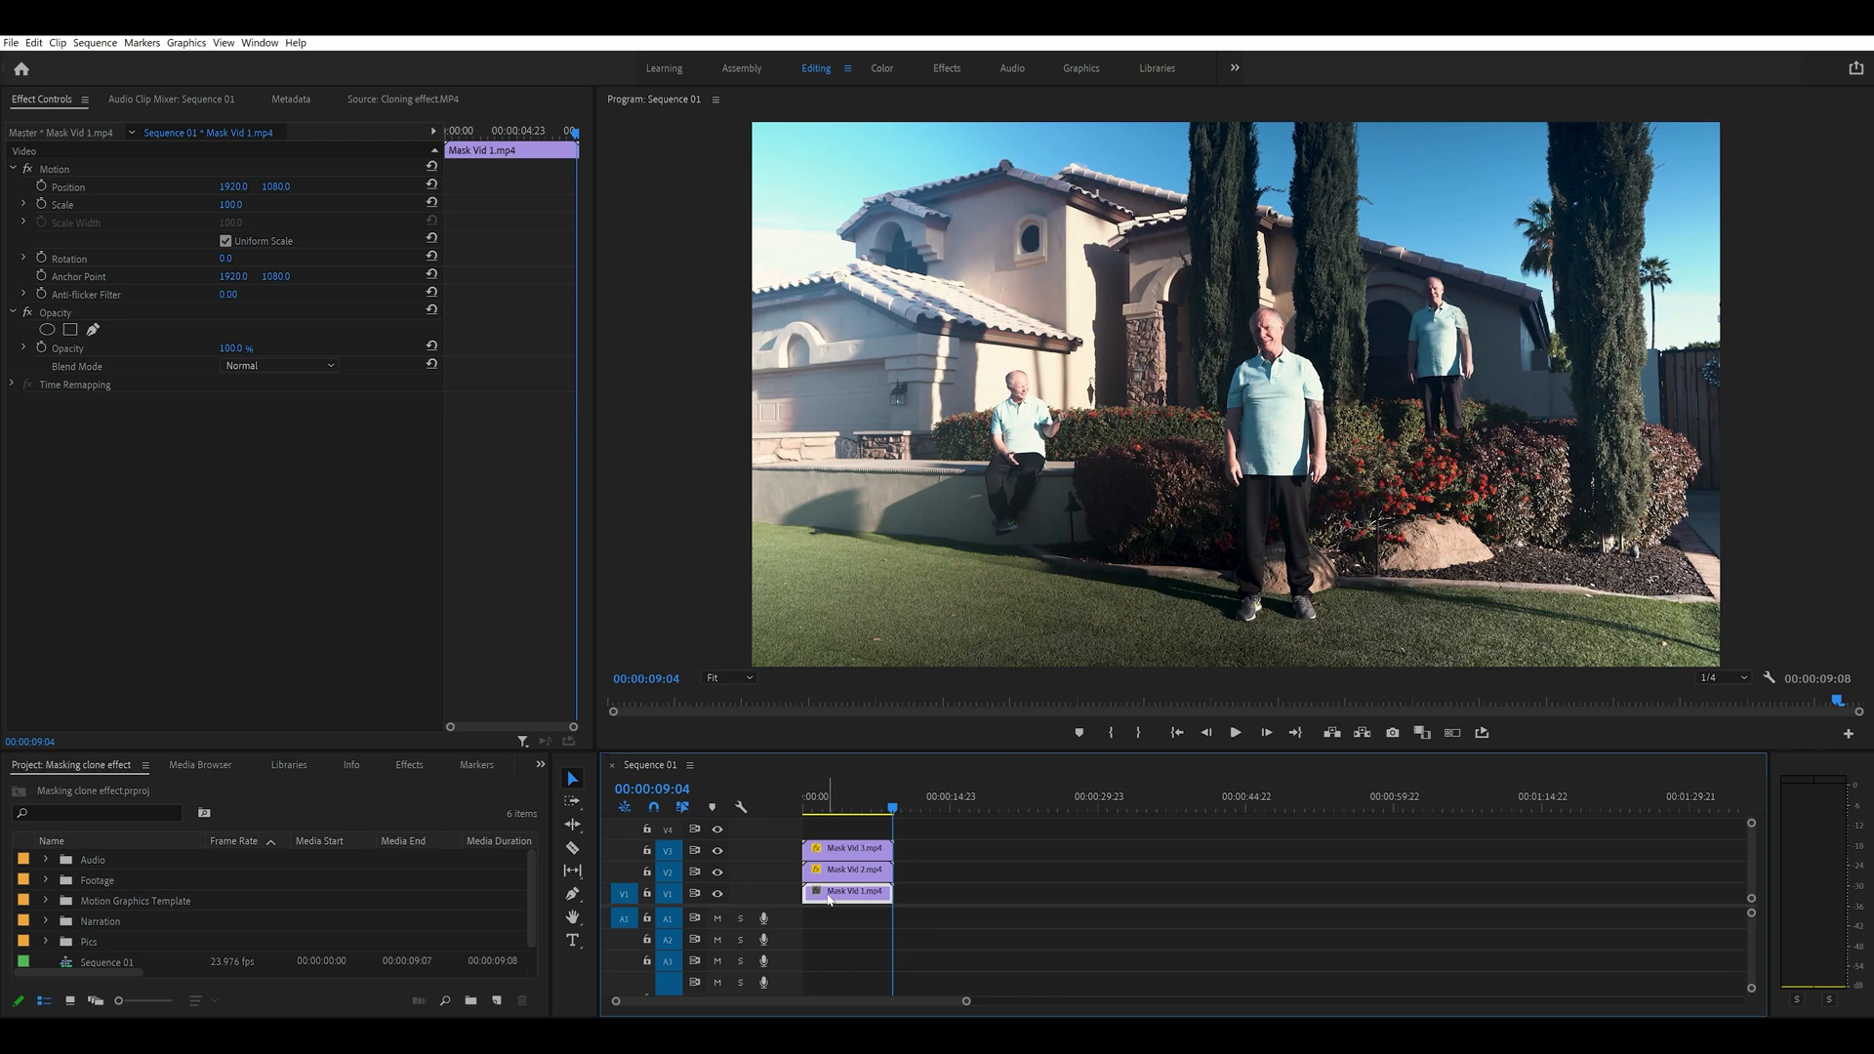
pyautogui.click(718, 872)
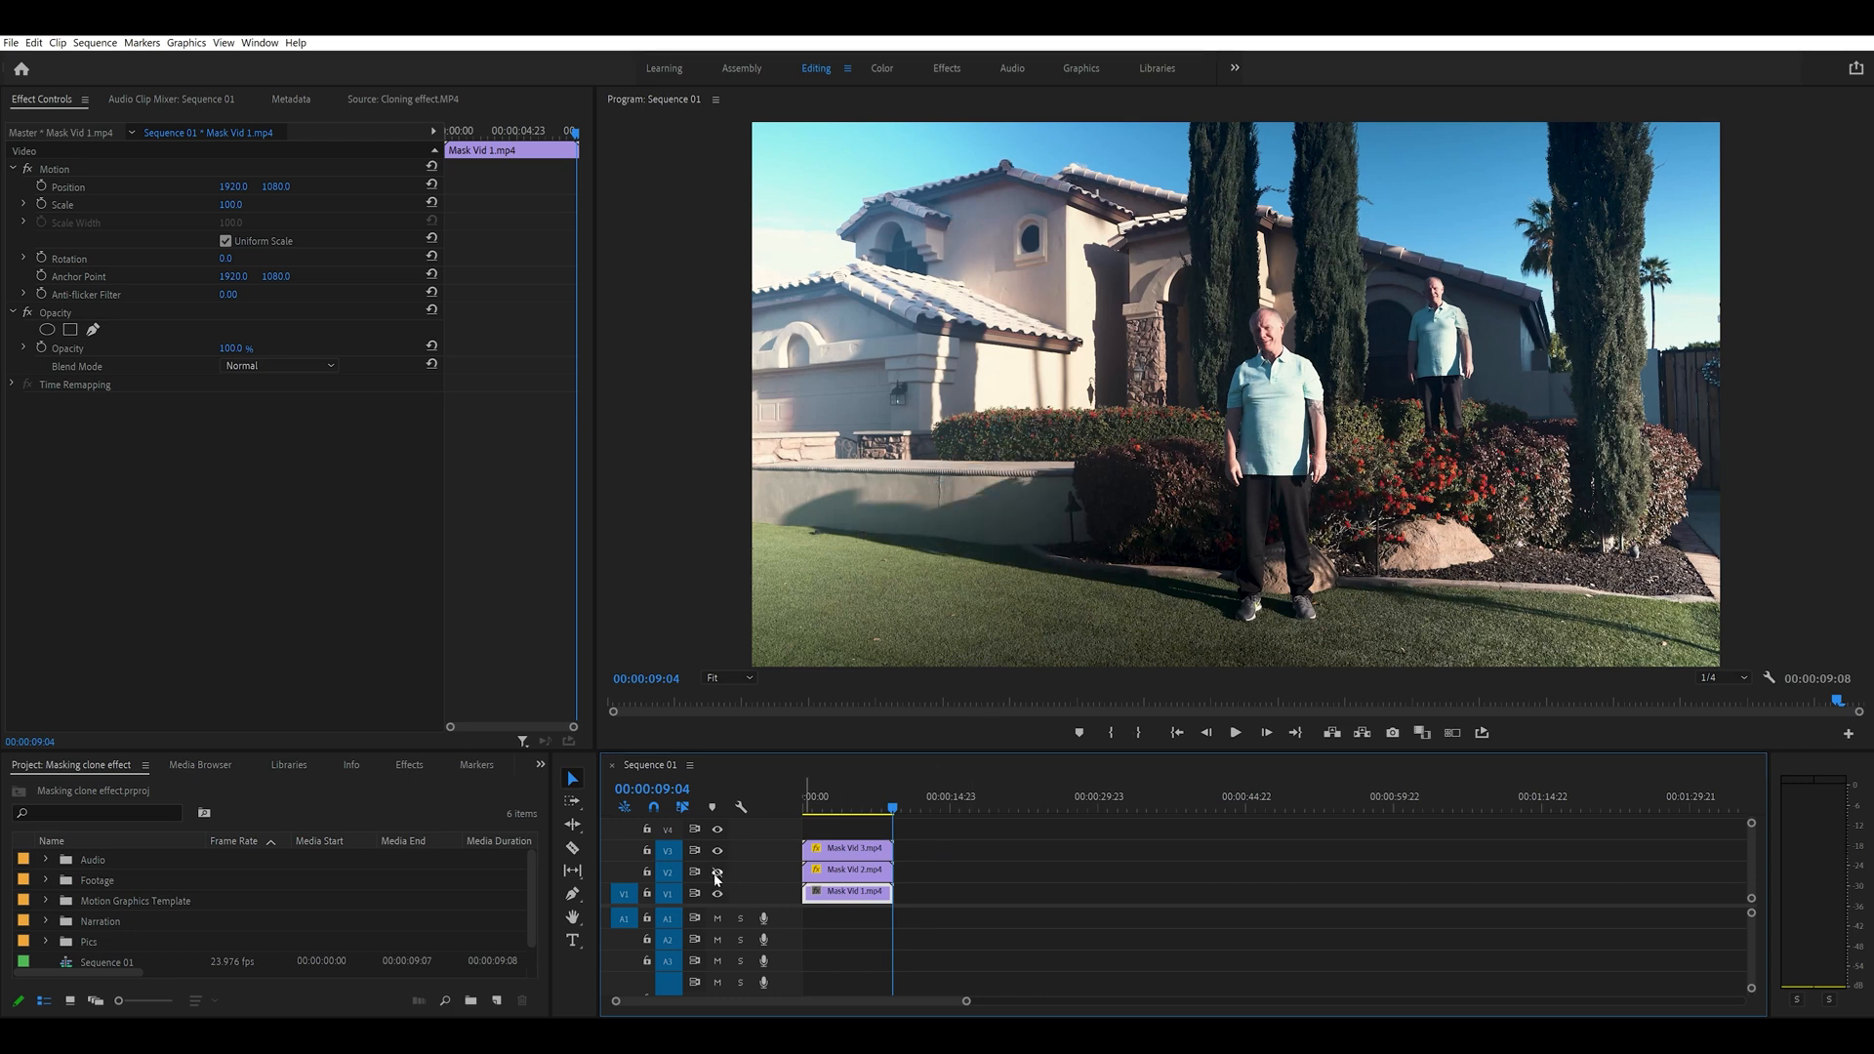
pyautogui.click(717, 851)
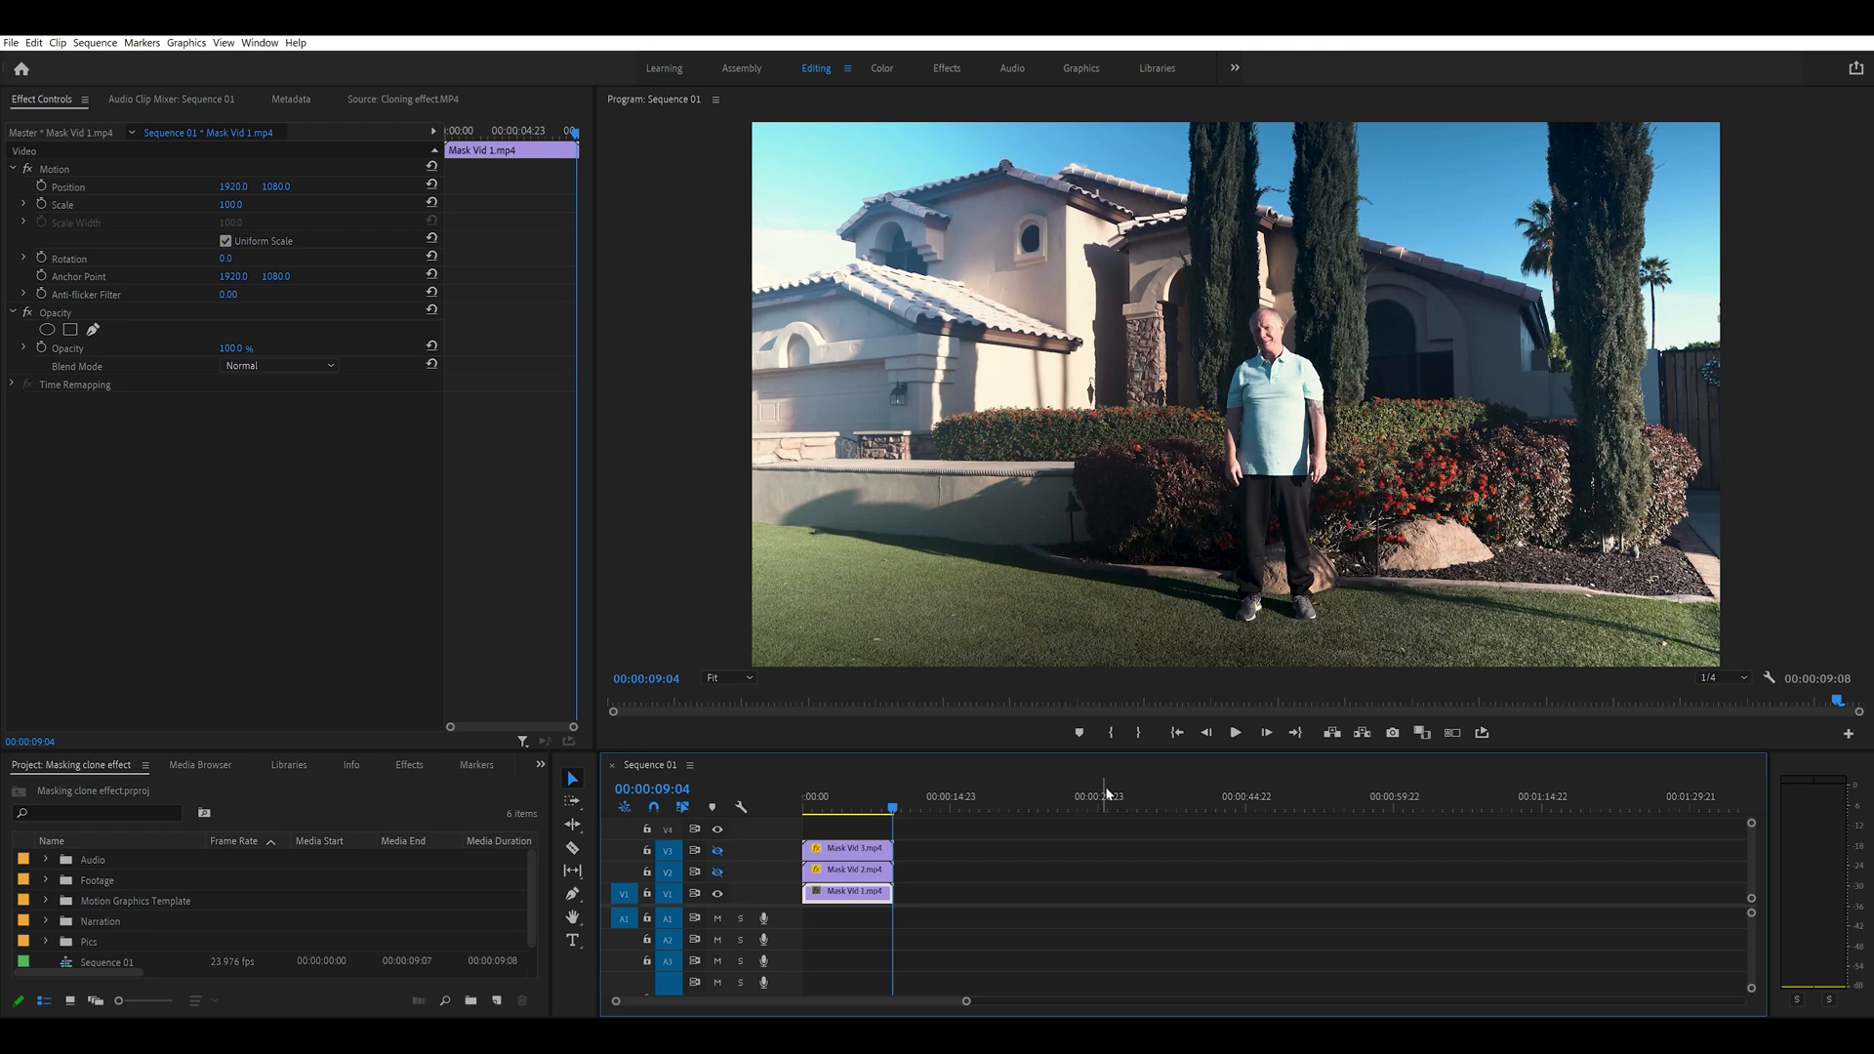
# - Inspect the Mask Vid 2.mp4 mask with the V1 output off and on, and restore the V2 and V3 outputs
pyautogui.click(718, 875)
pyautogui.click(818, 877)
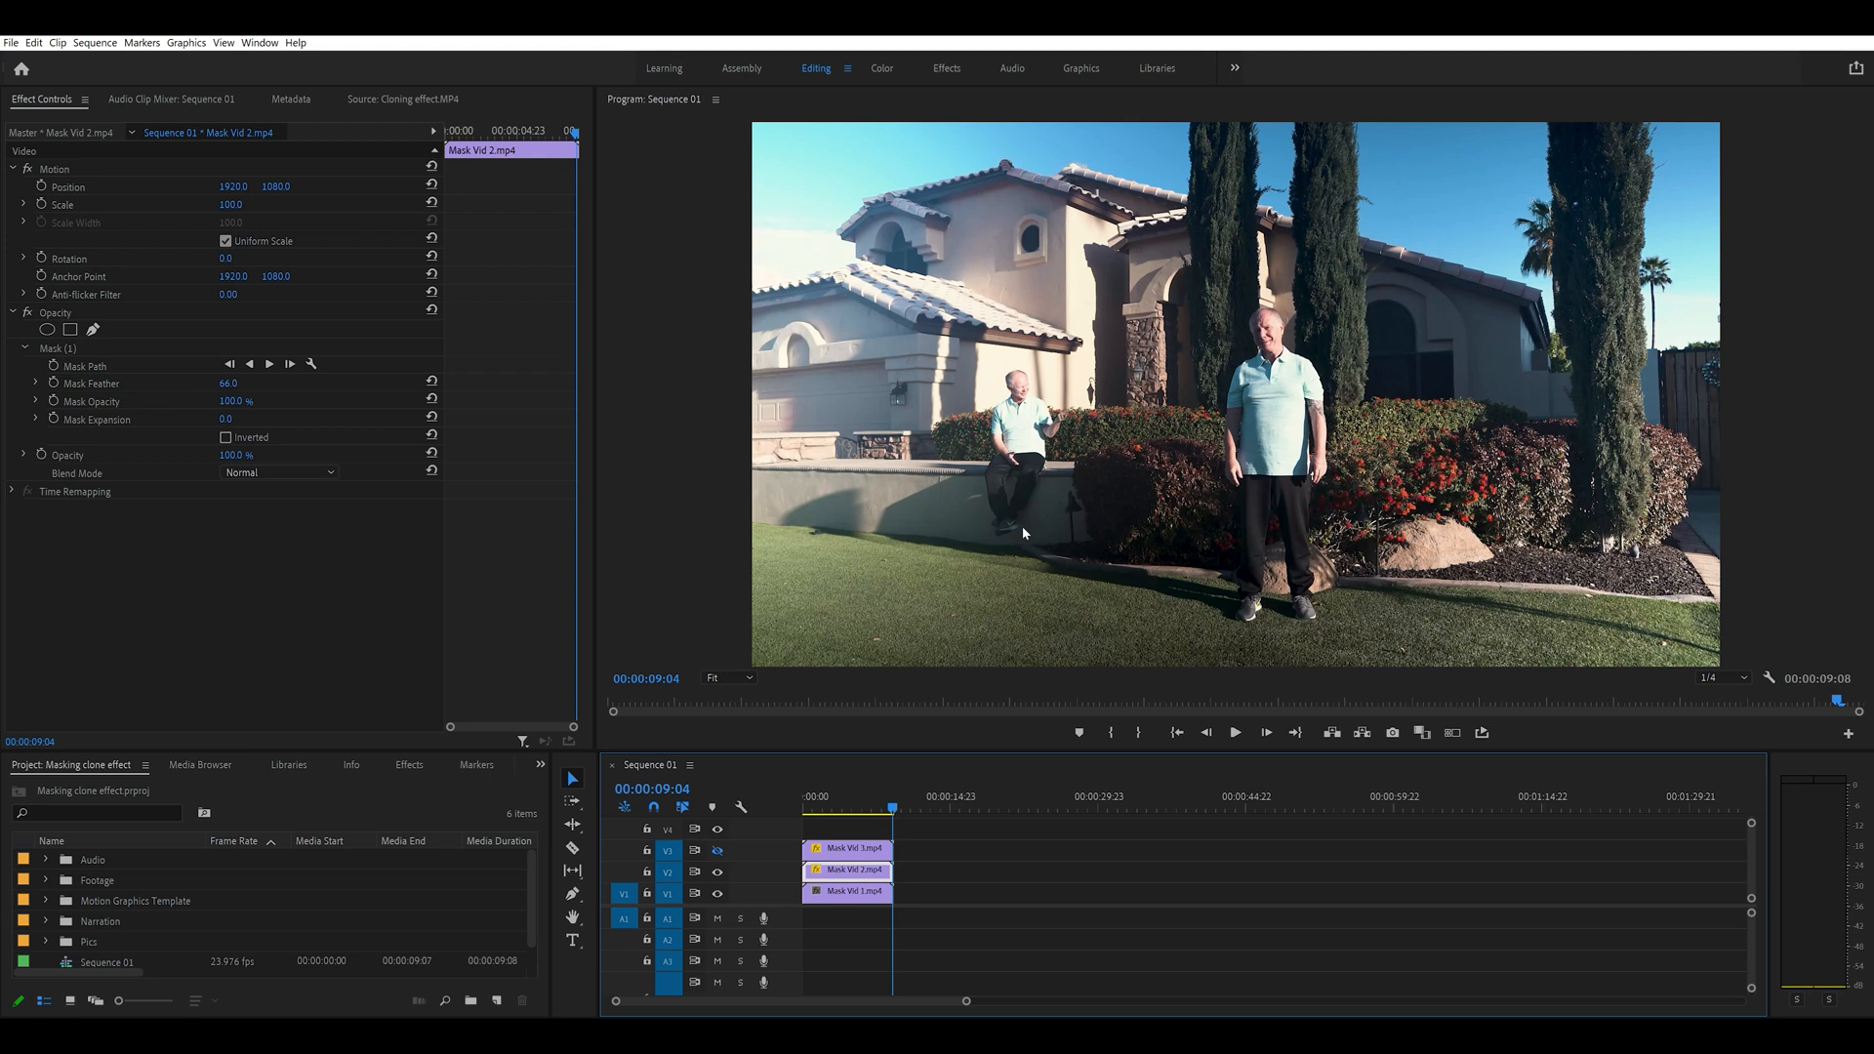
pyautogui.click(94, 369)
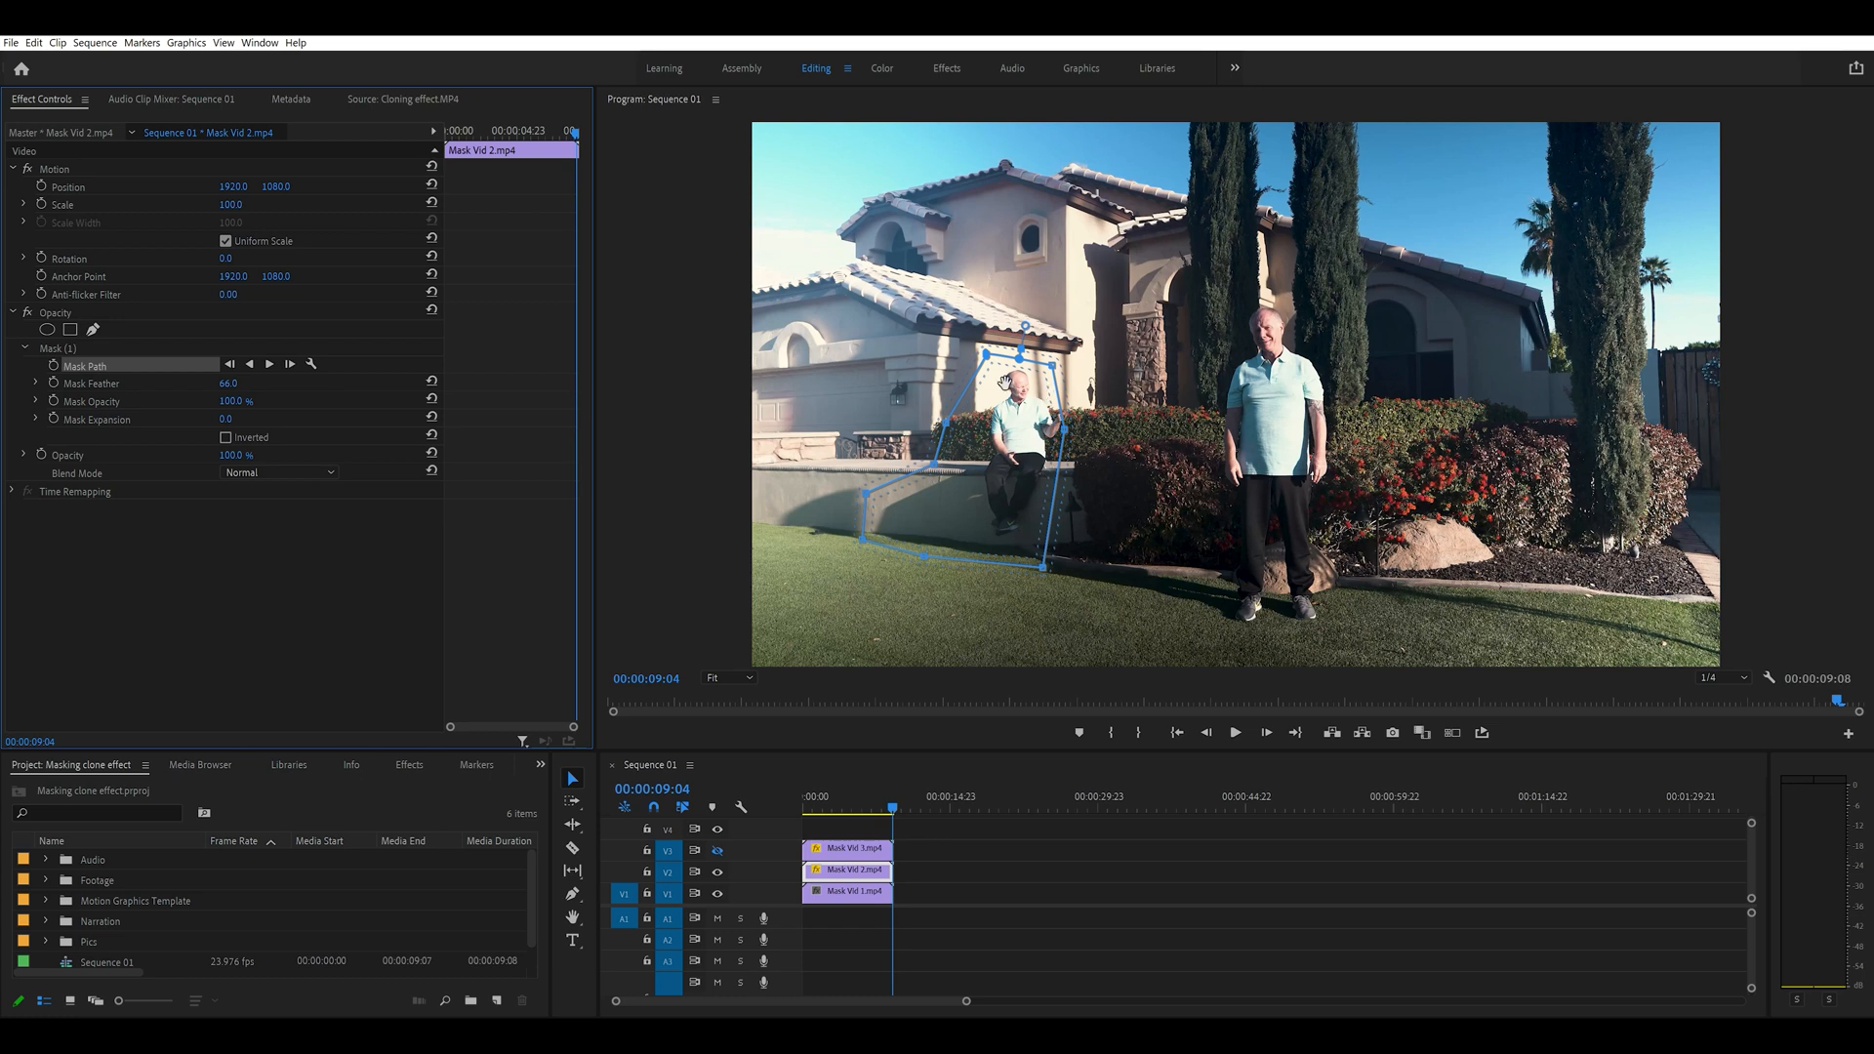
pyautogui.click(719, 894)
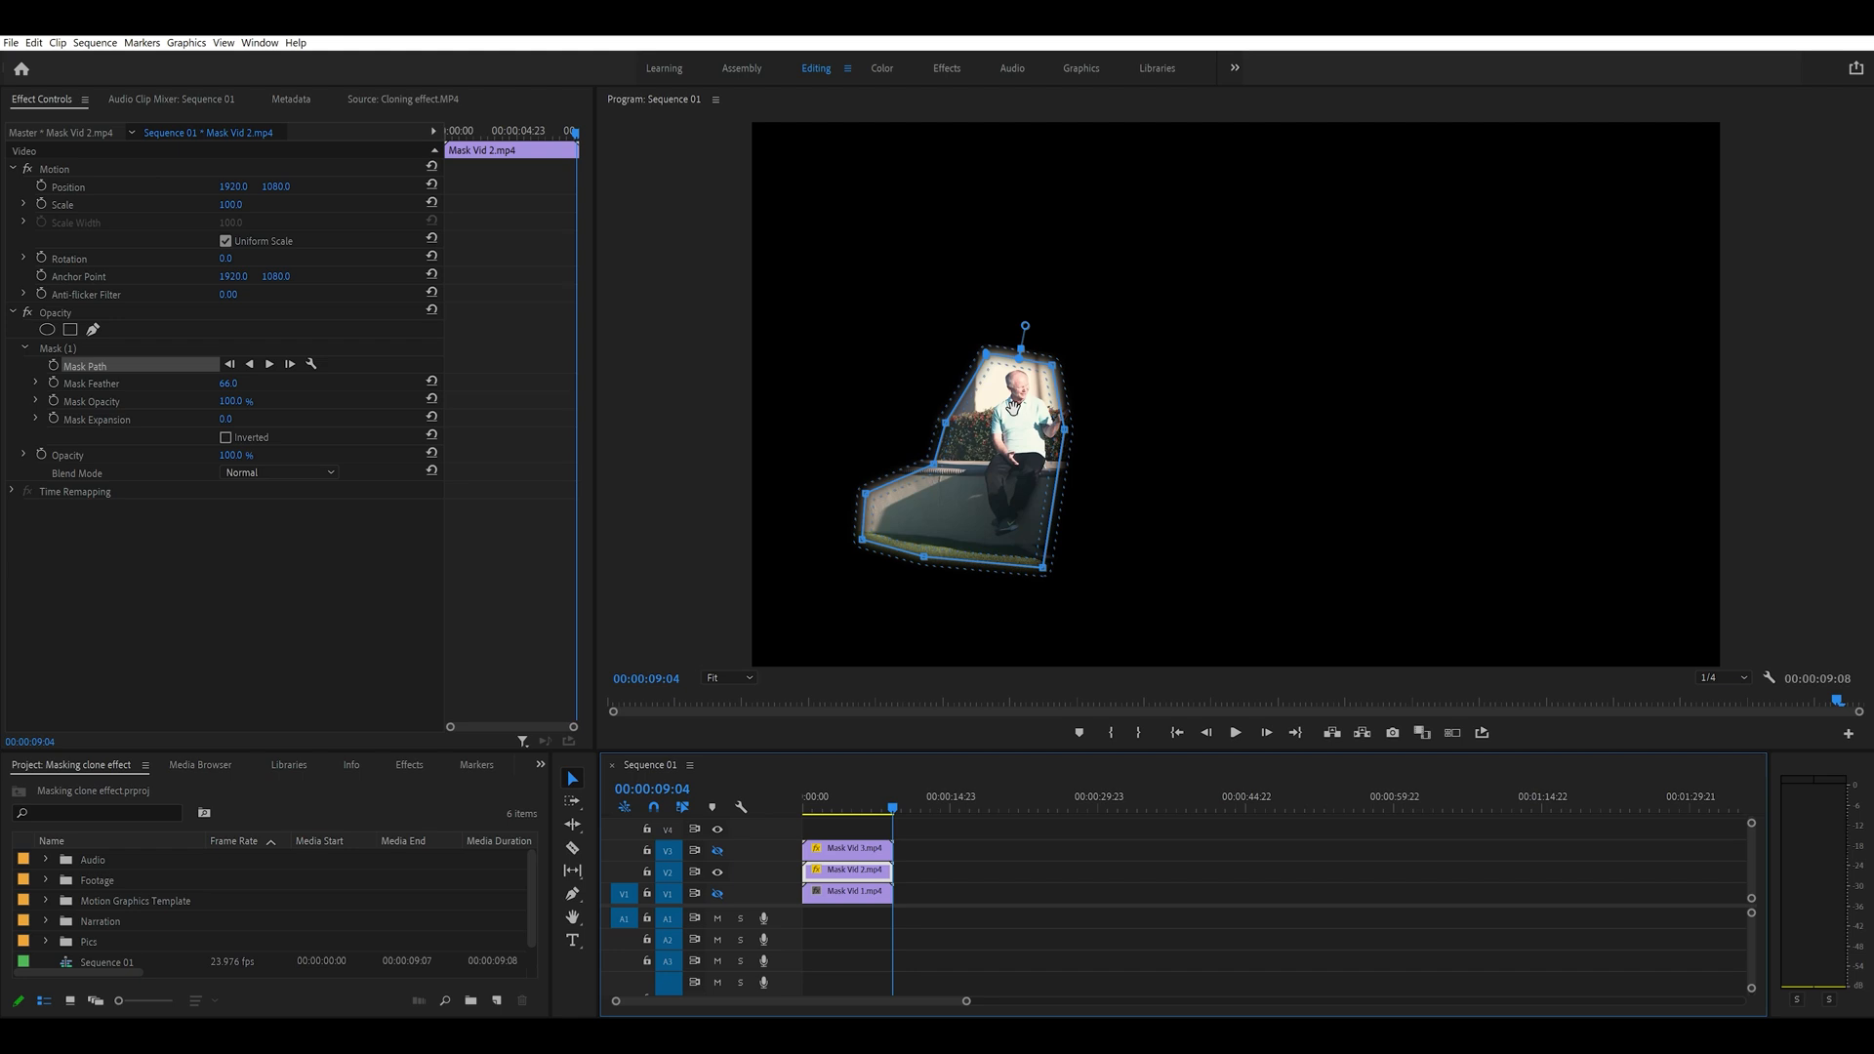
pyautogui.click(717, 894)
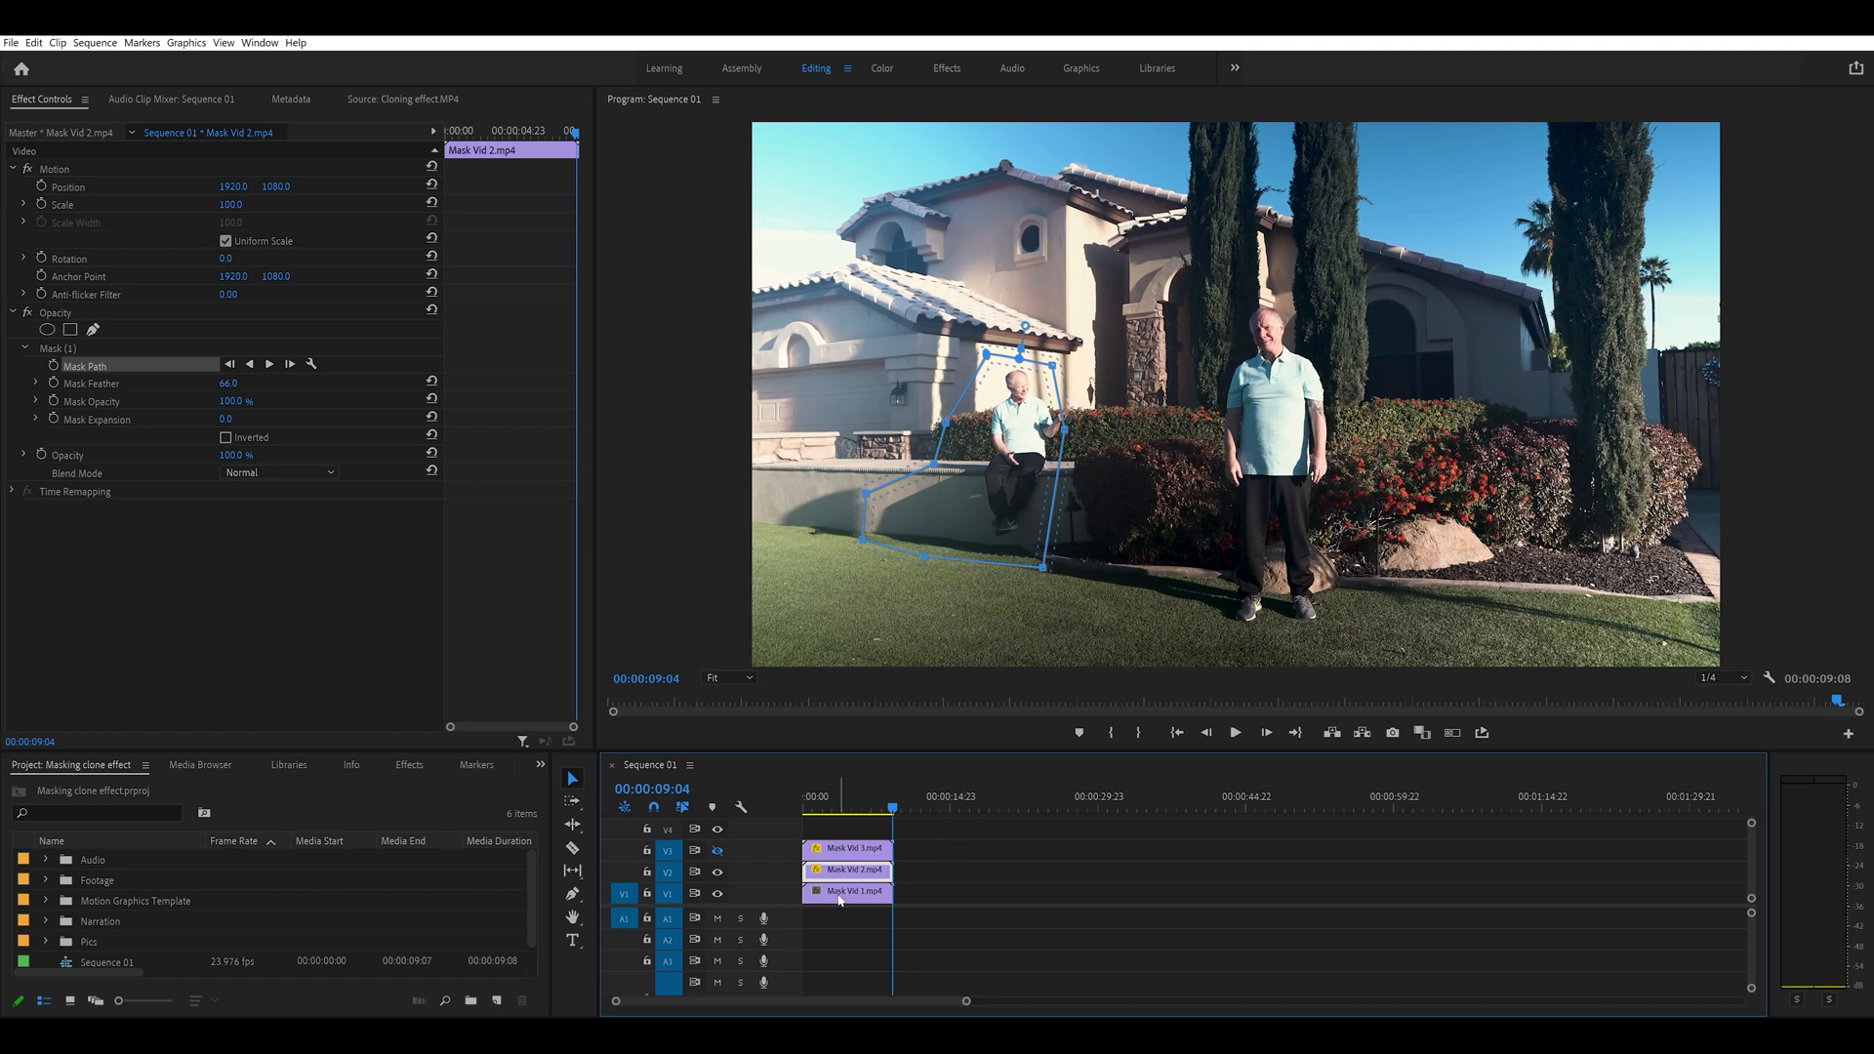
pyautogui.click(843, 850)
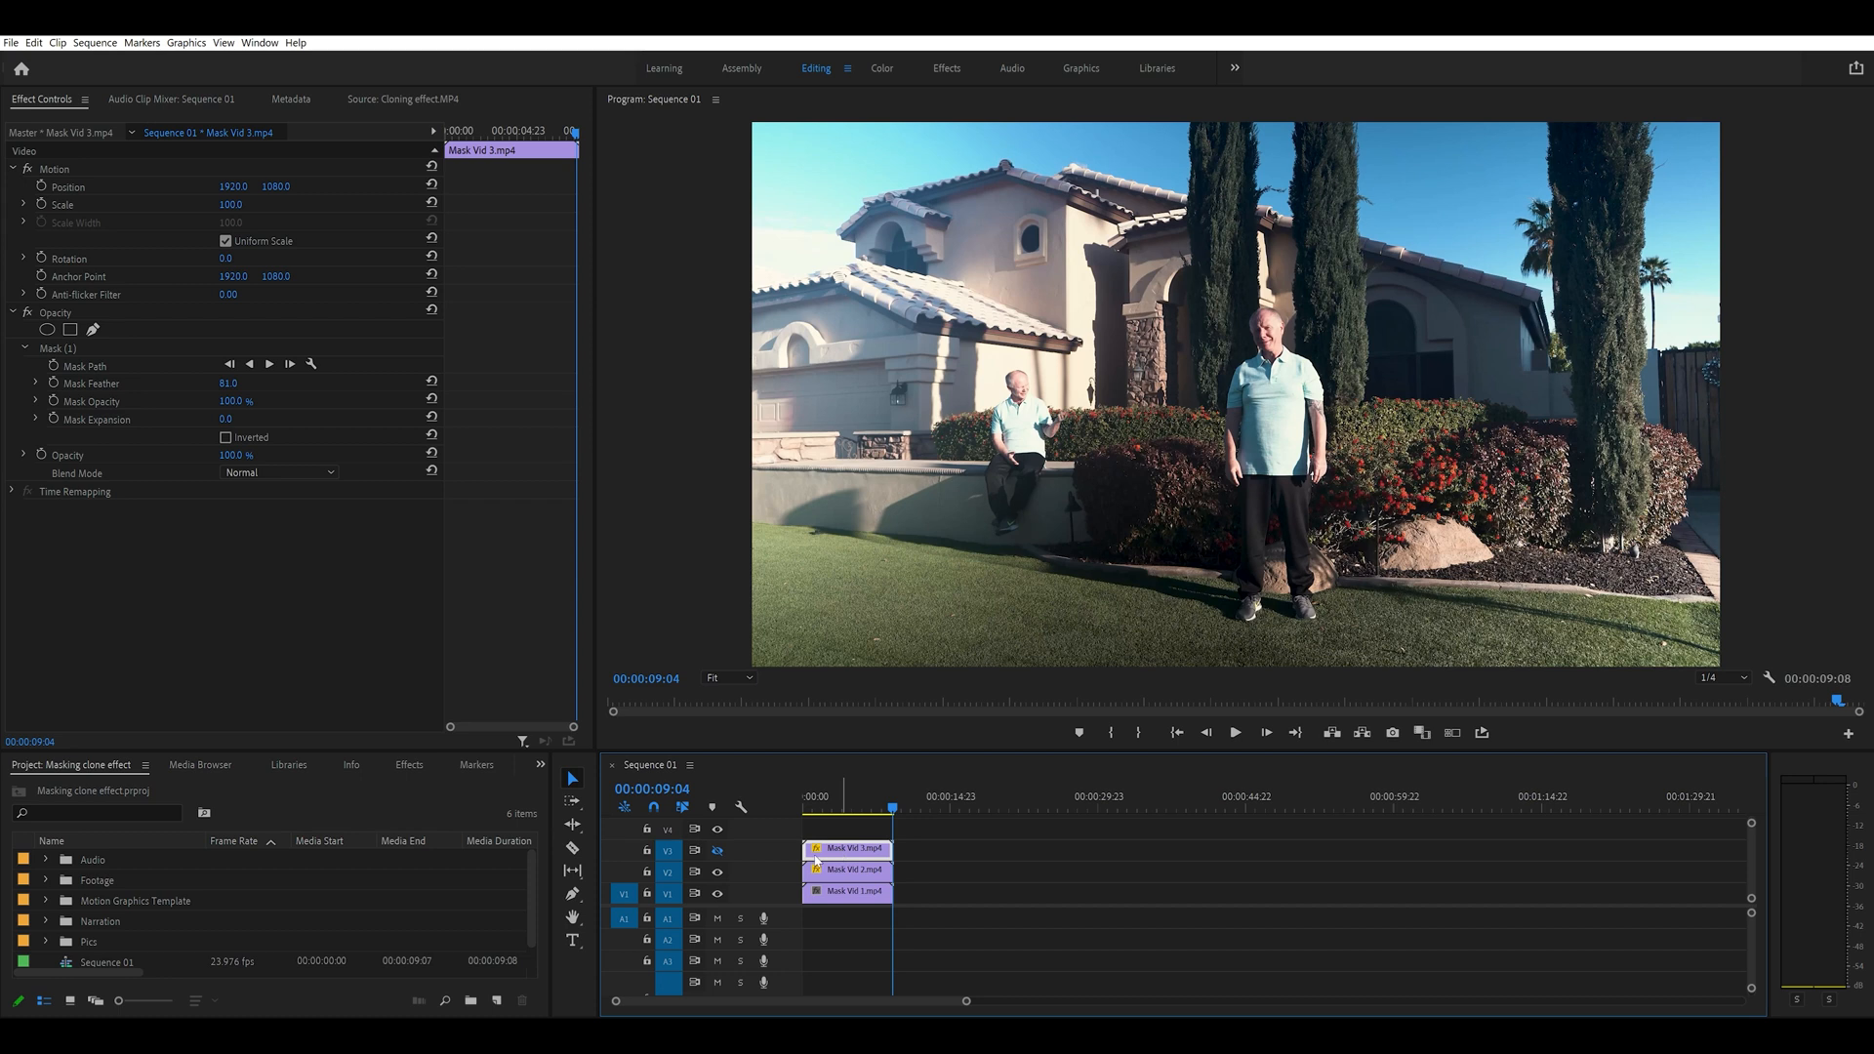
pyautogui.click(719, 851)
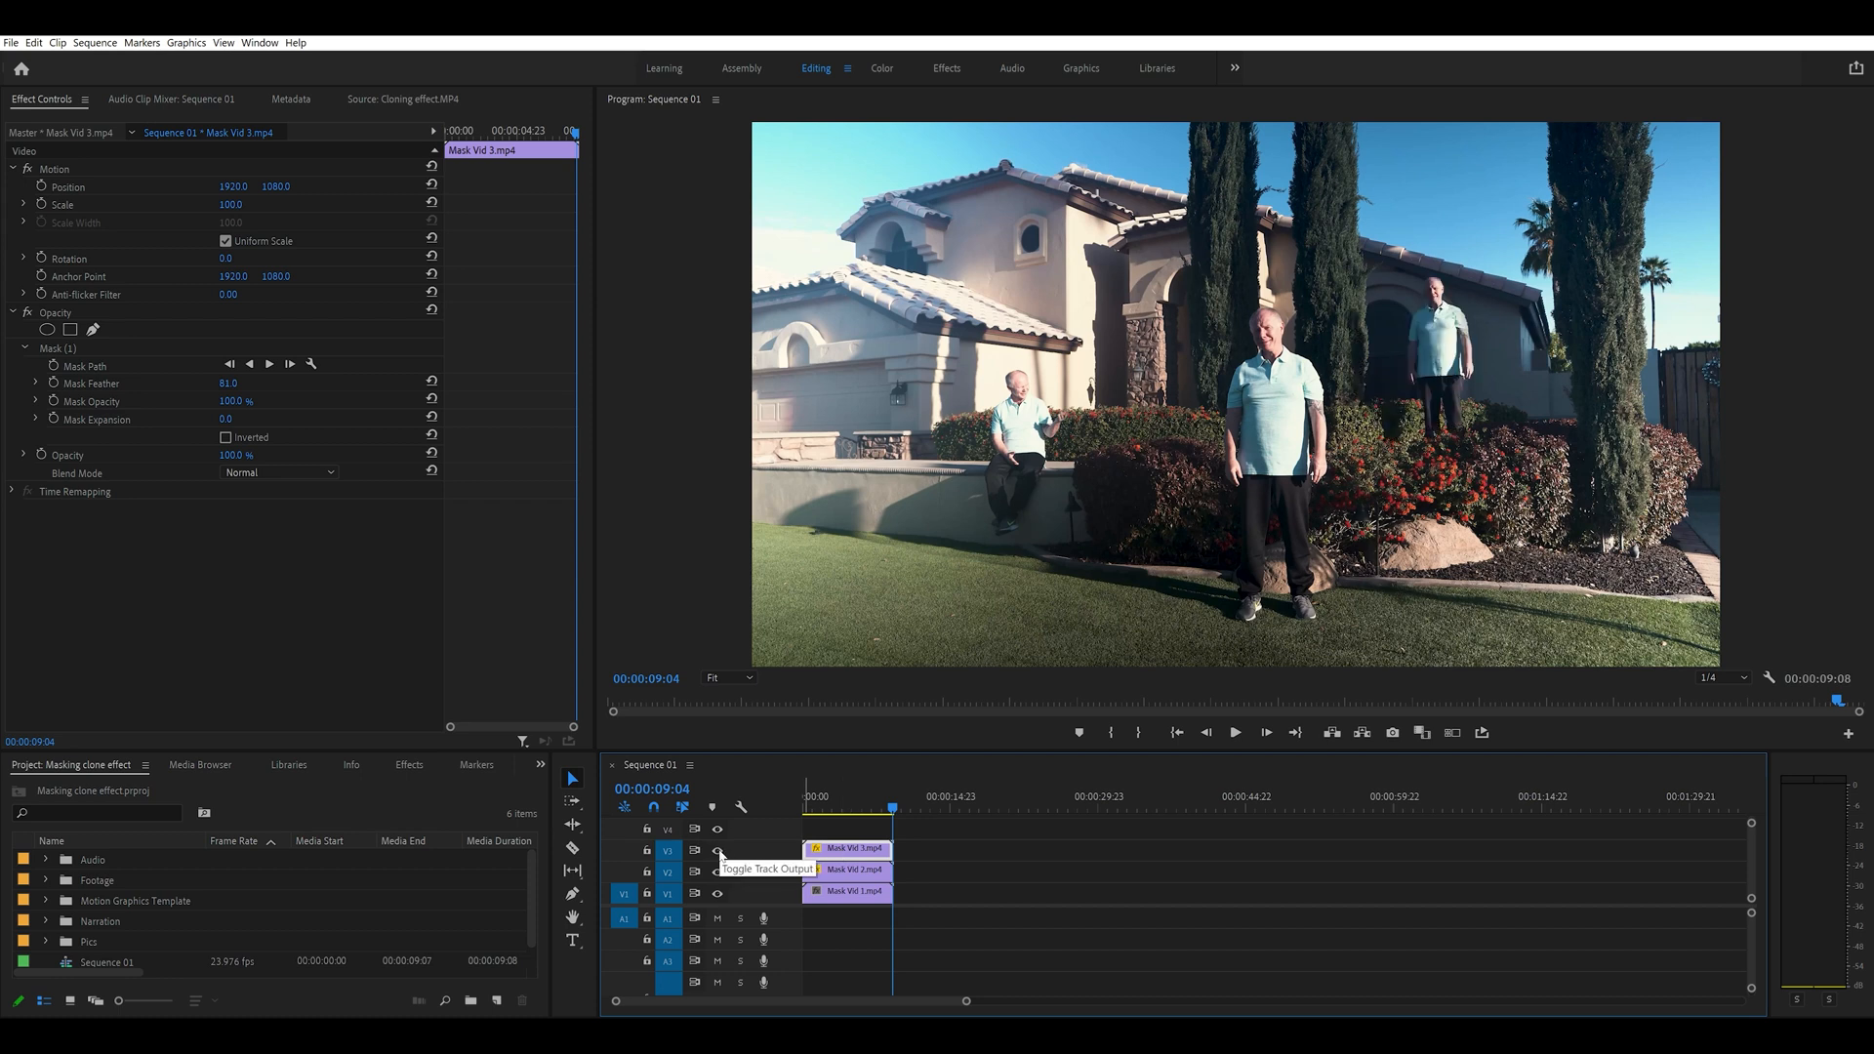
# - Show the opacity mask outline of Mask Vid 3.mp4, inspect it with the V2 and V1 outputs off, and restore both outputs
pyautogui.click(56, 349)
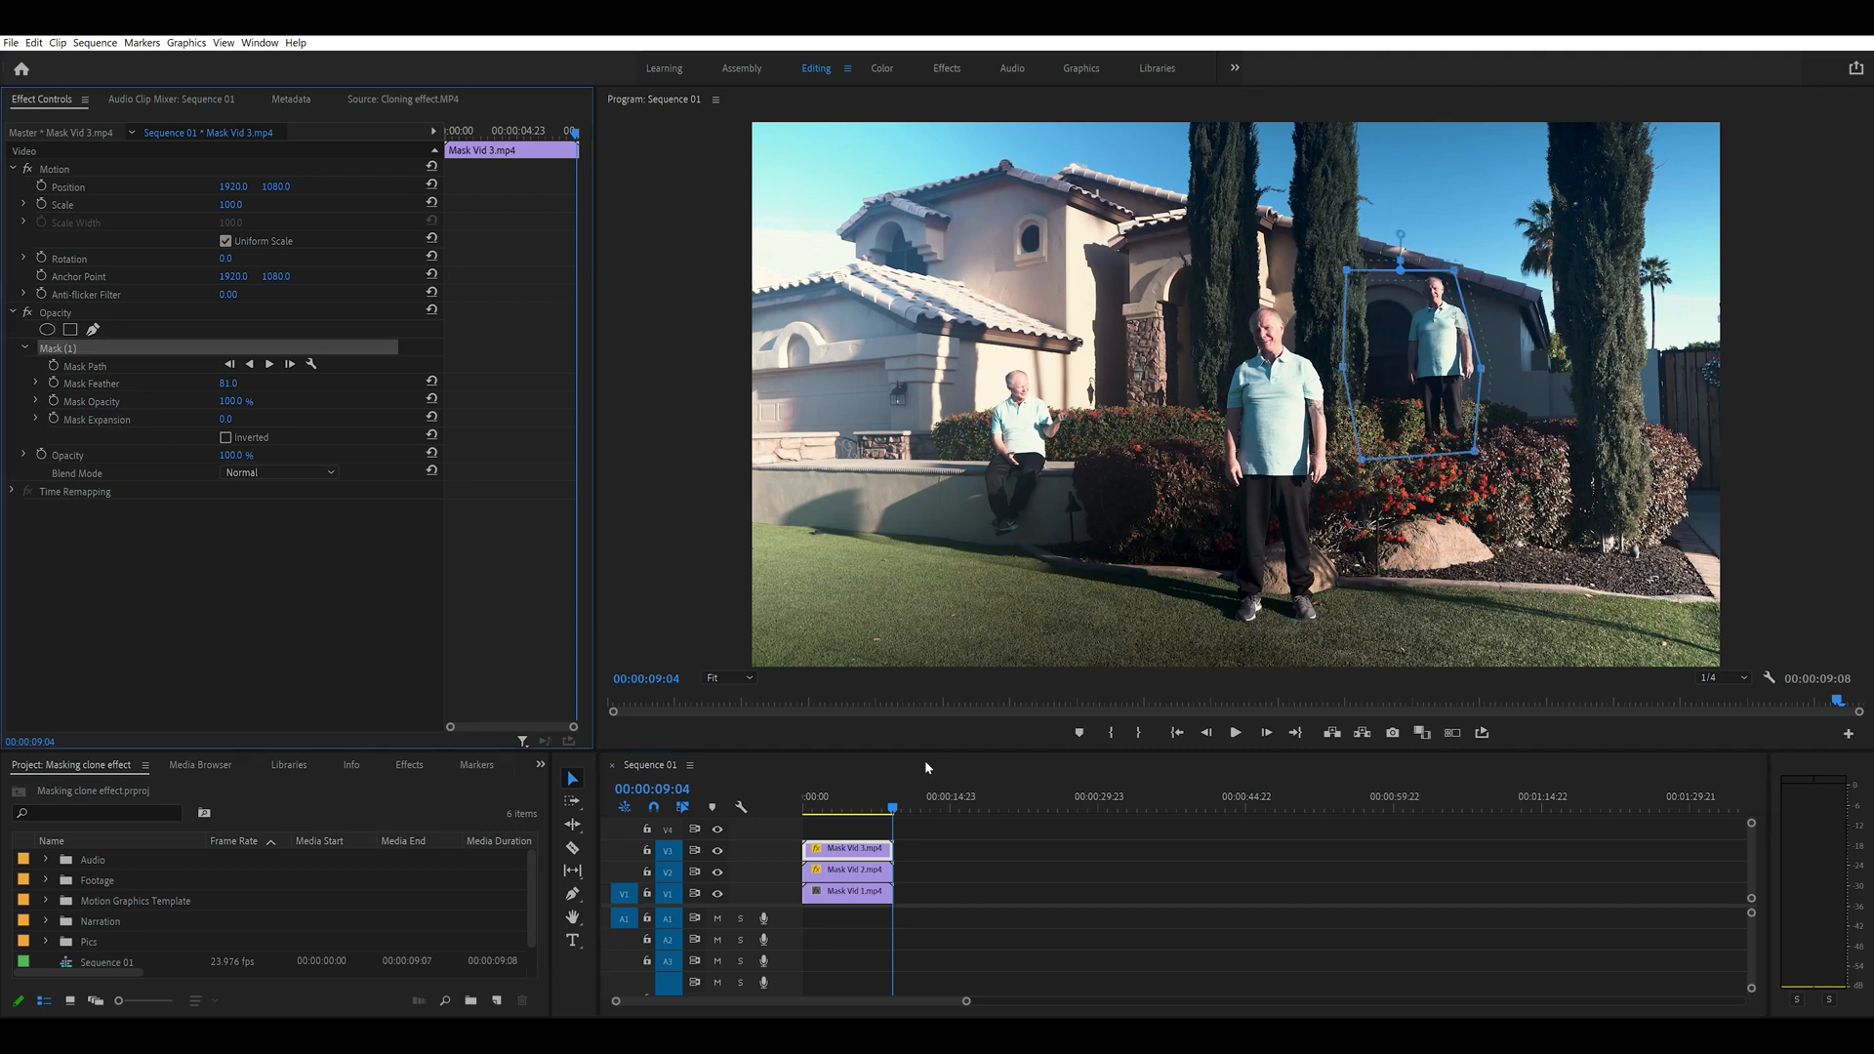
pyautogui.click(719, 872)
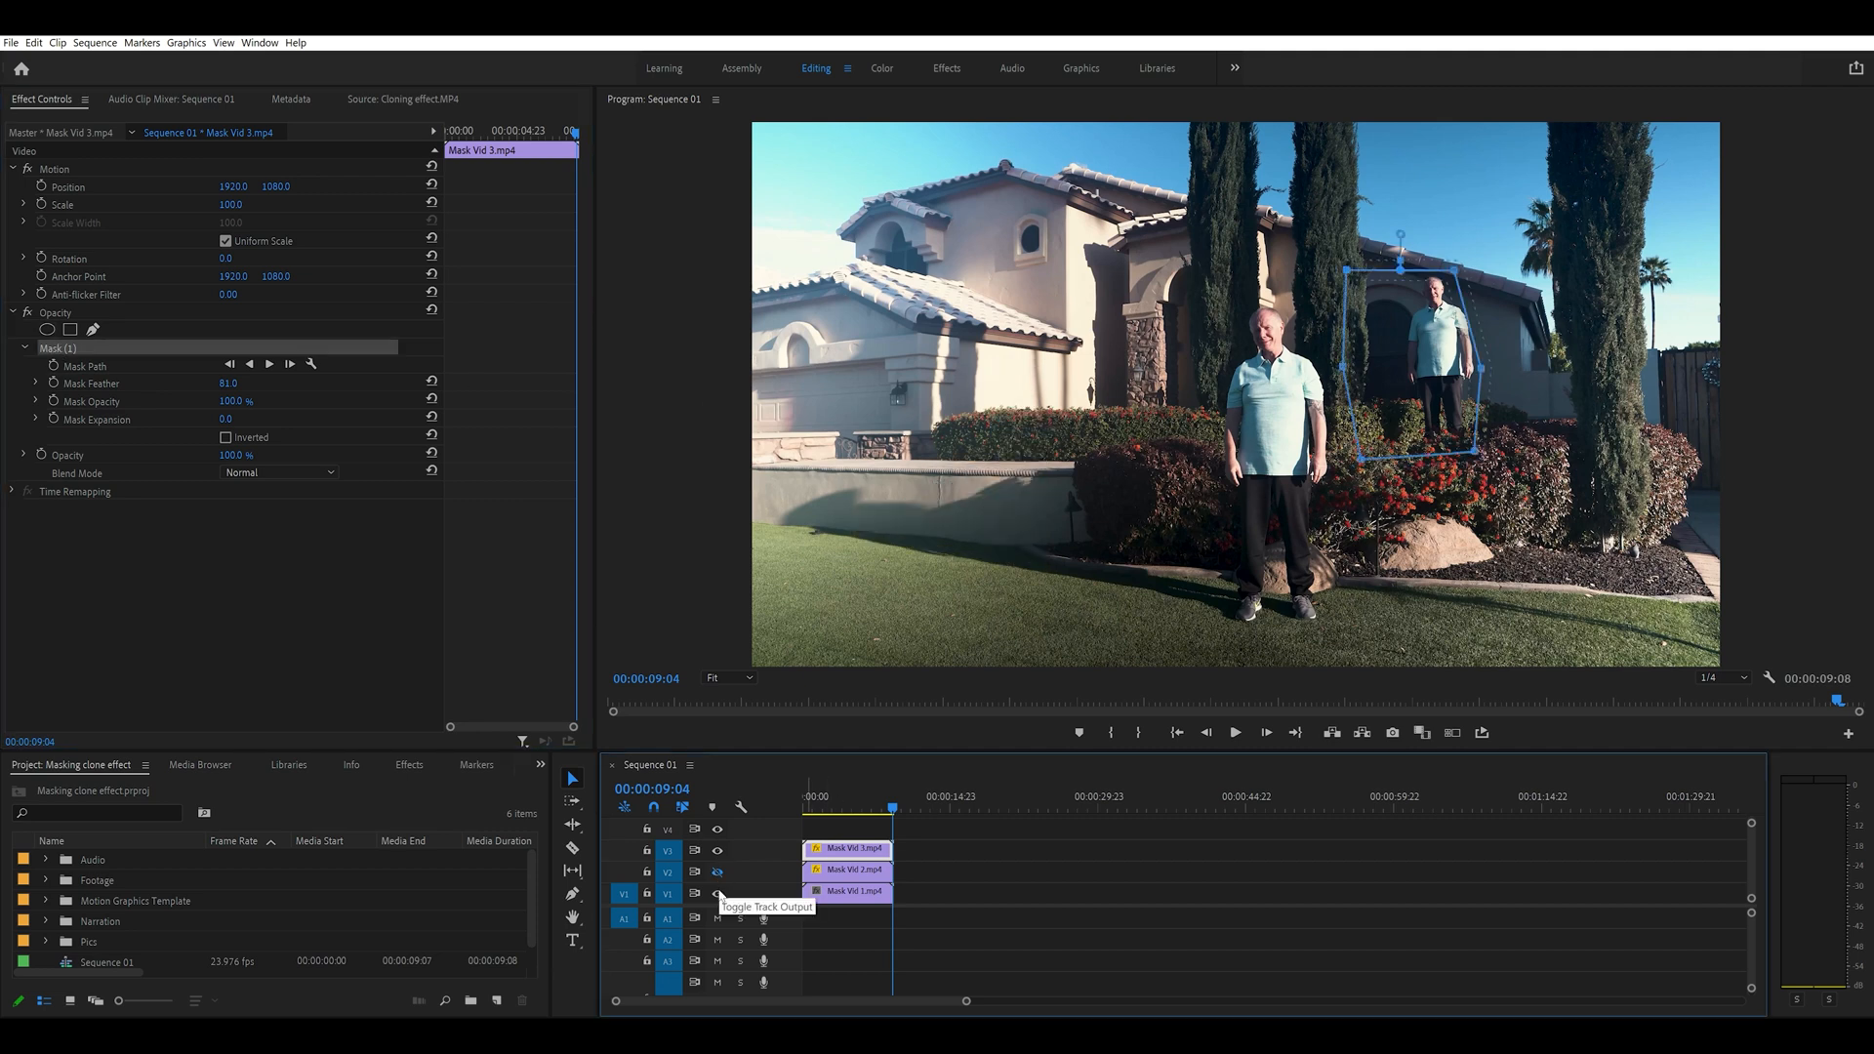
pyautogui.click(719, 894)
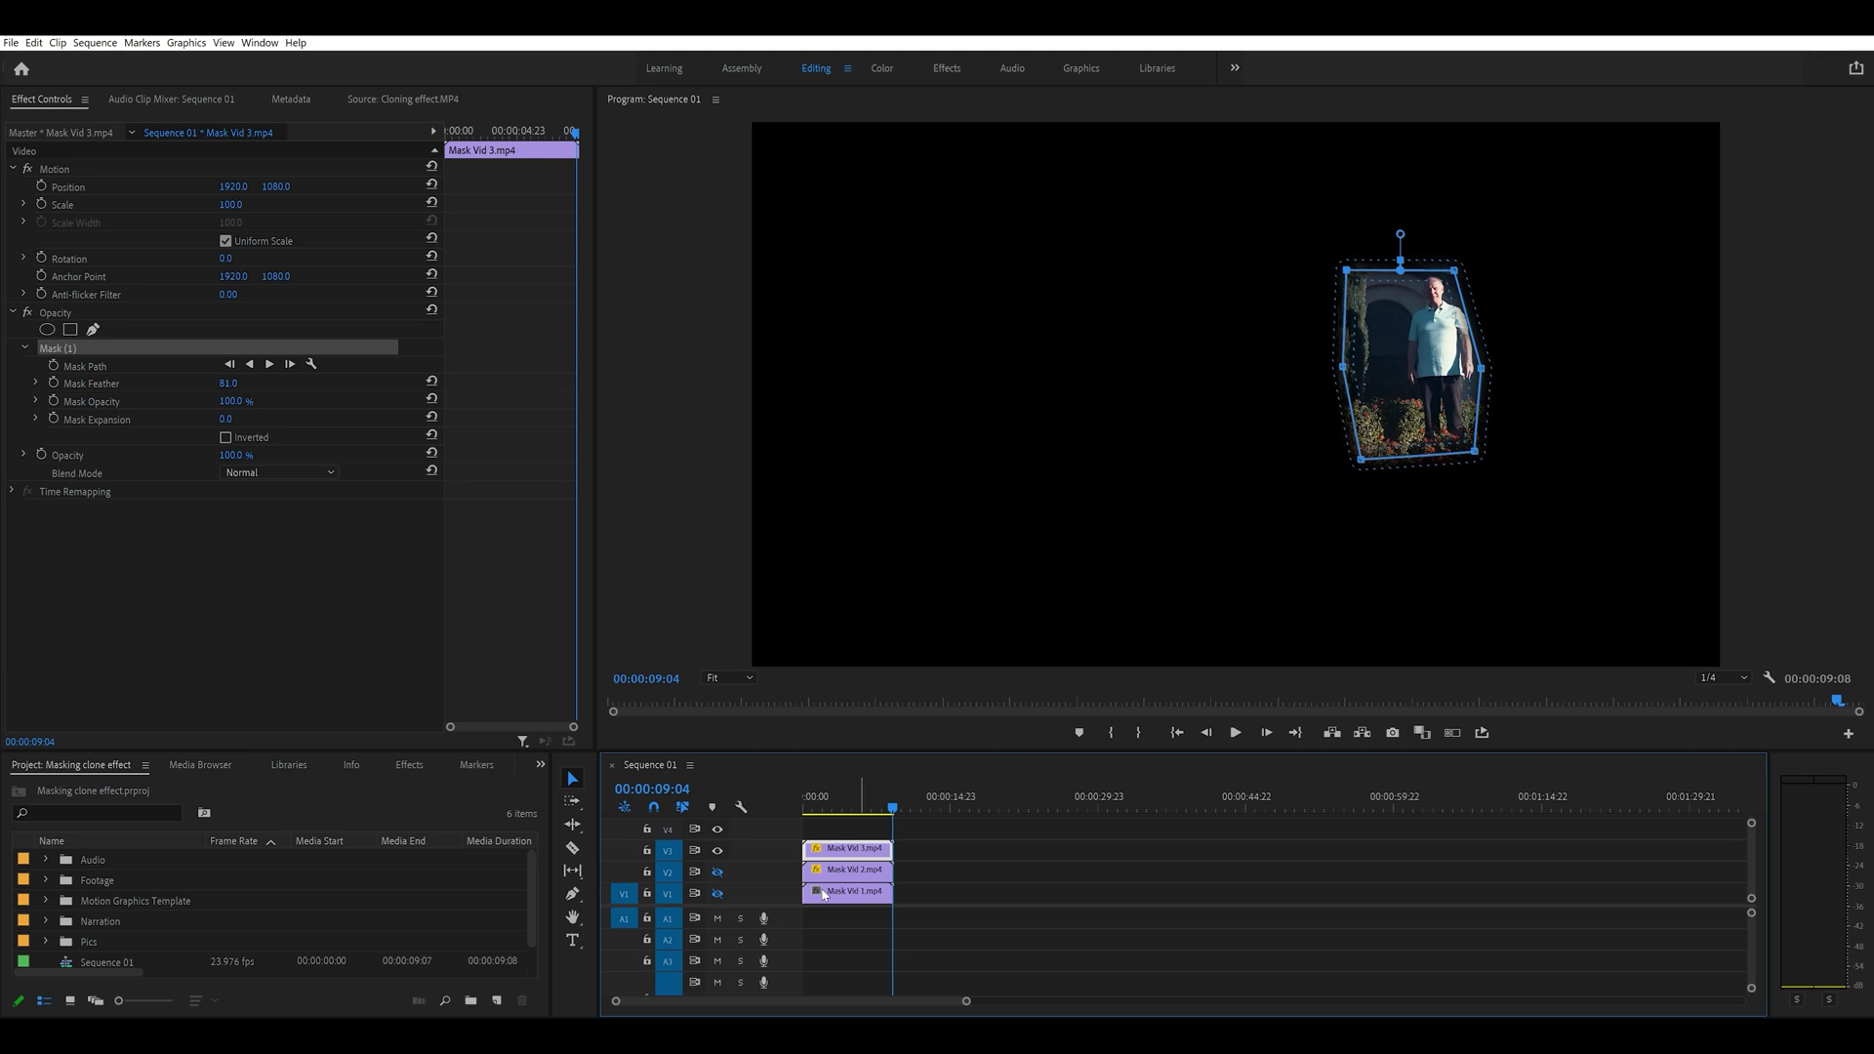
pyautogui.click(718, 873)
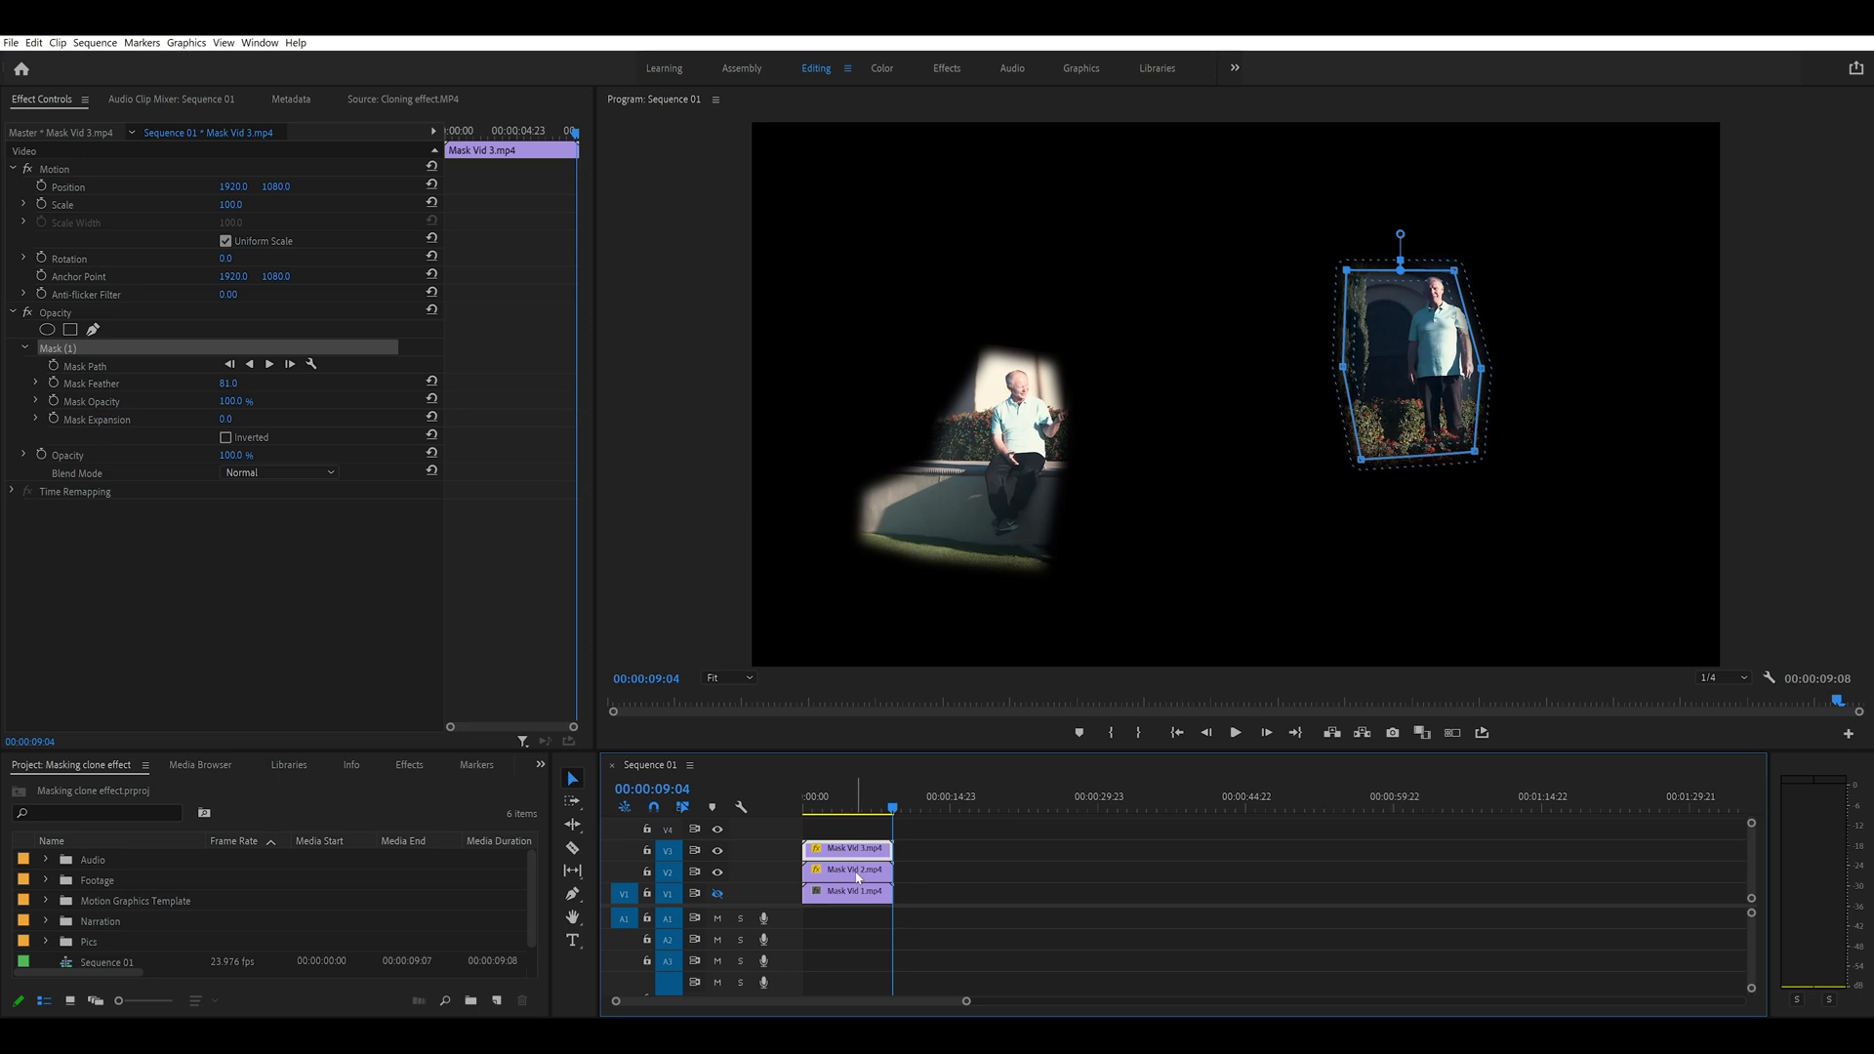
pyautogui.click(718, 893)
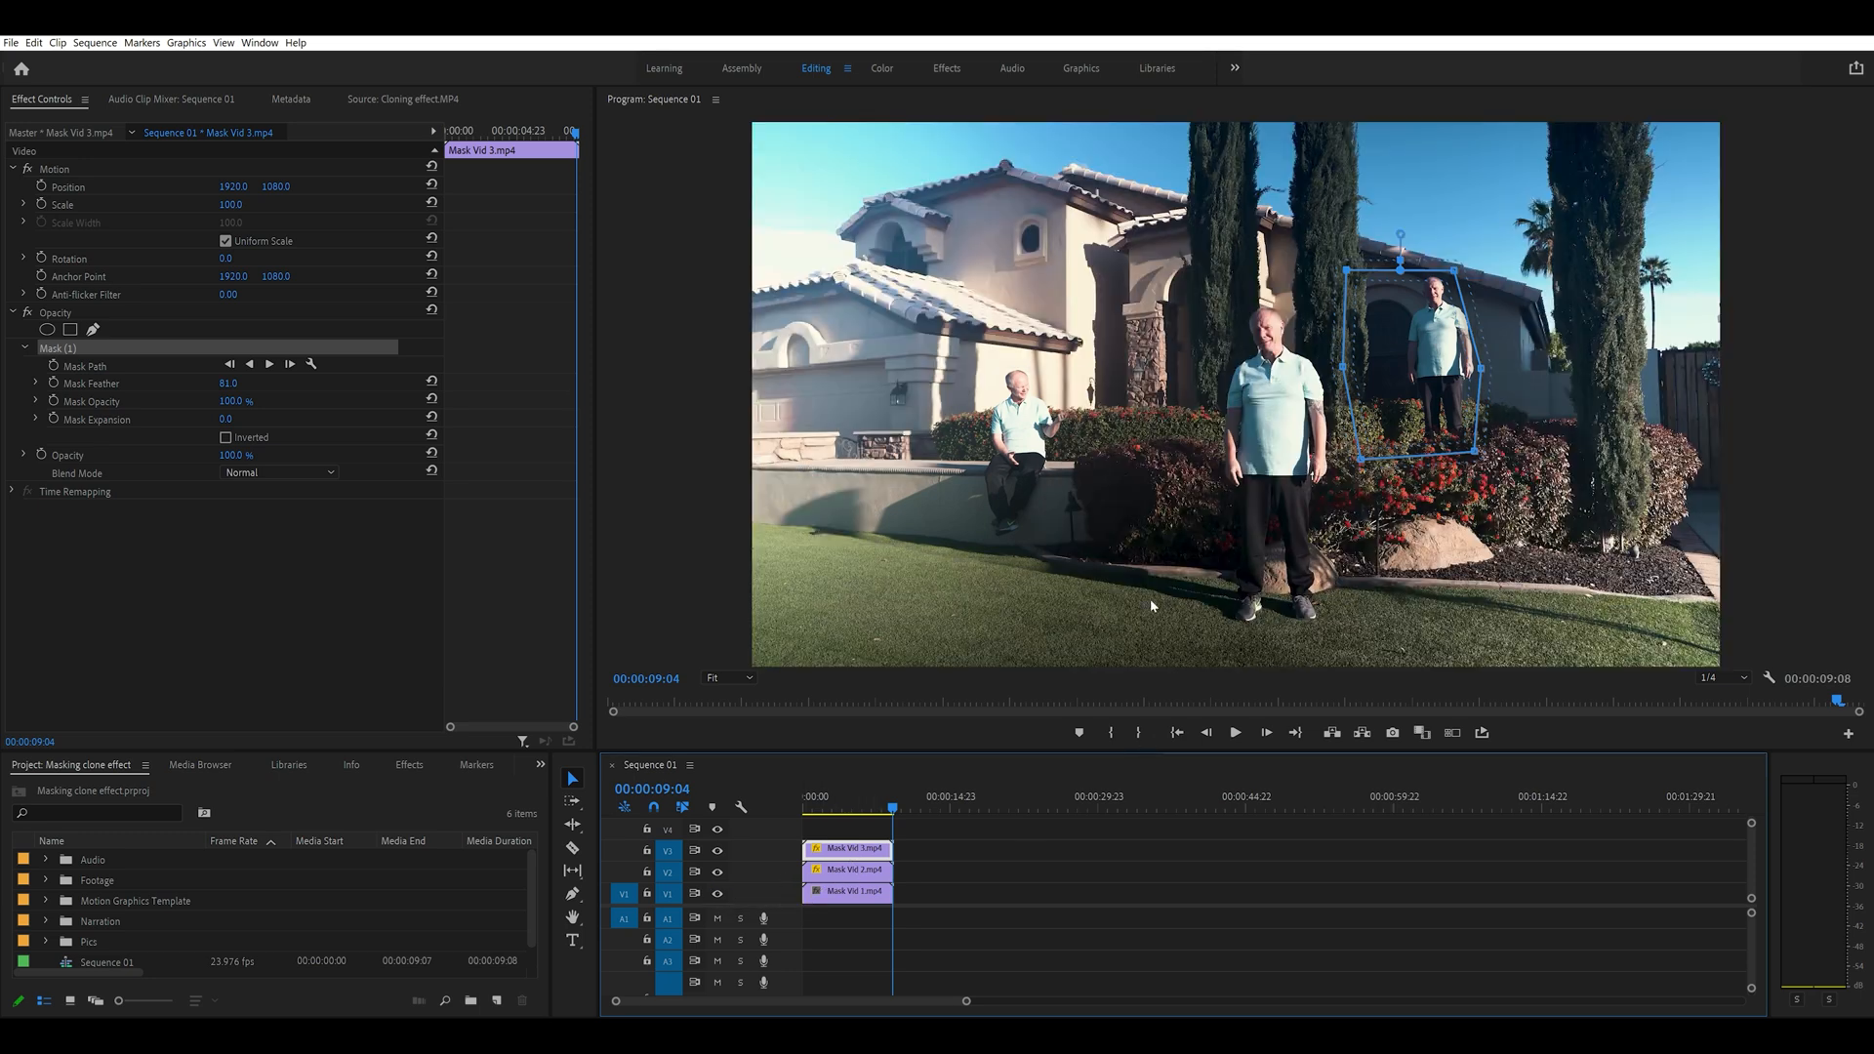
# - Show the mask path of Mask Vid 2.mp4 over the composite, and select the unmasked base clip Mask Vid 1.mp4
pyautogui.click(832, 873)
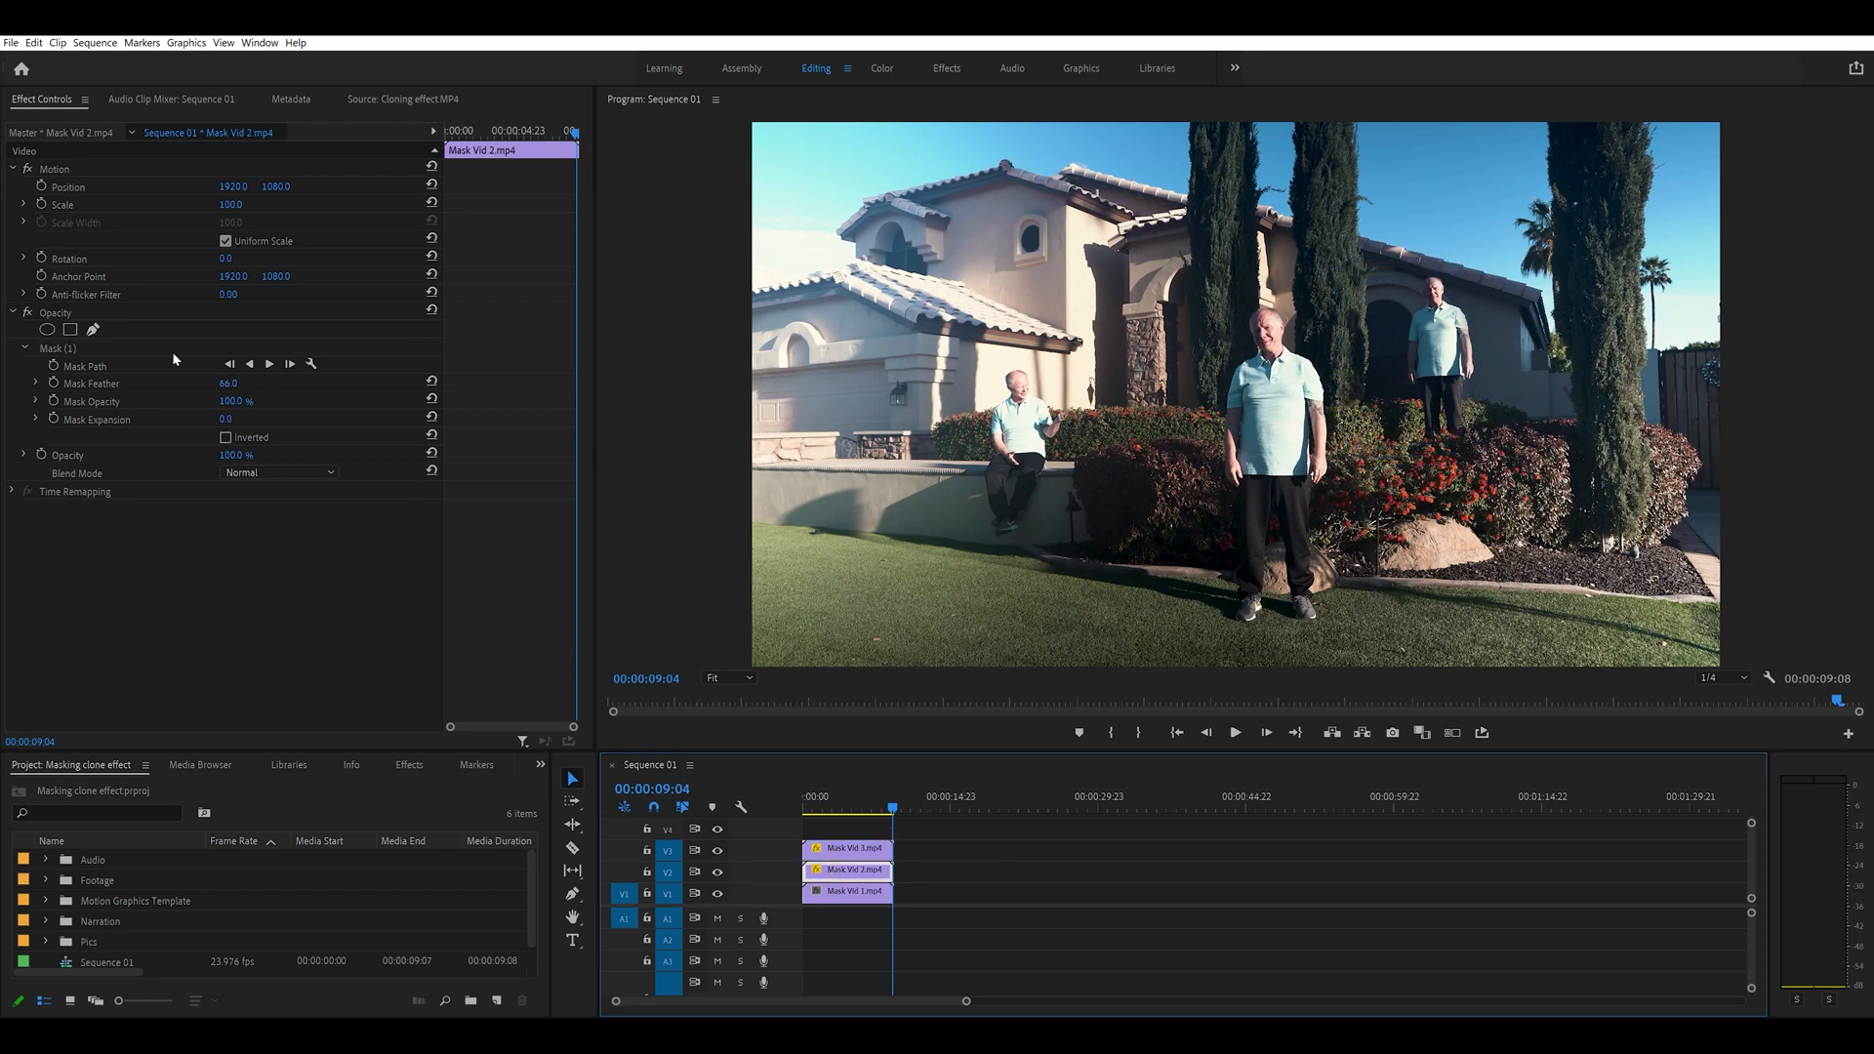
pyautogui.click(98, 365)
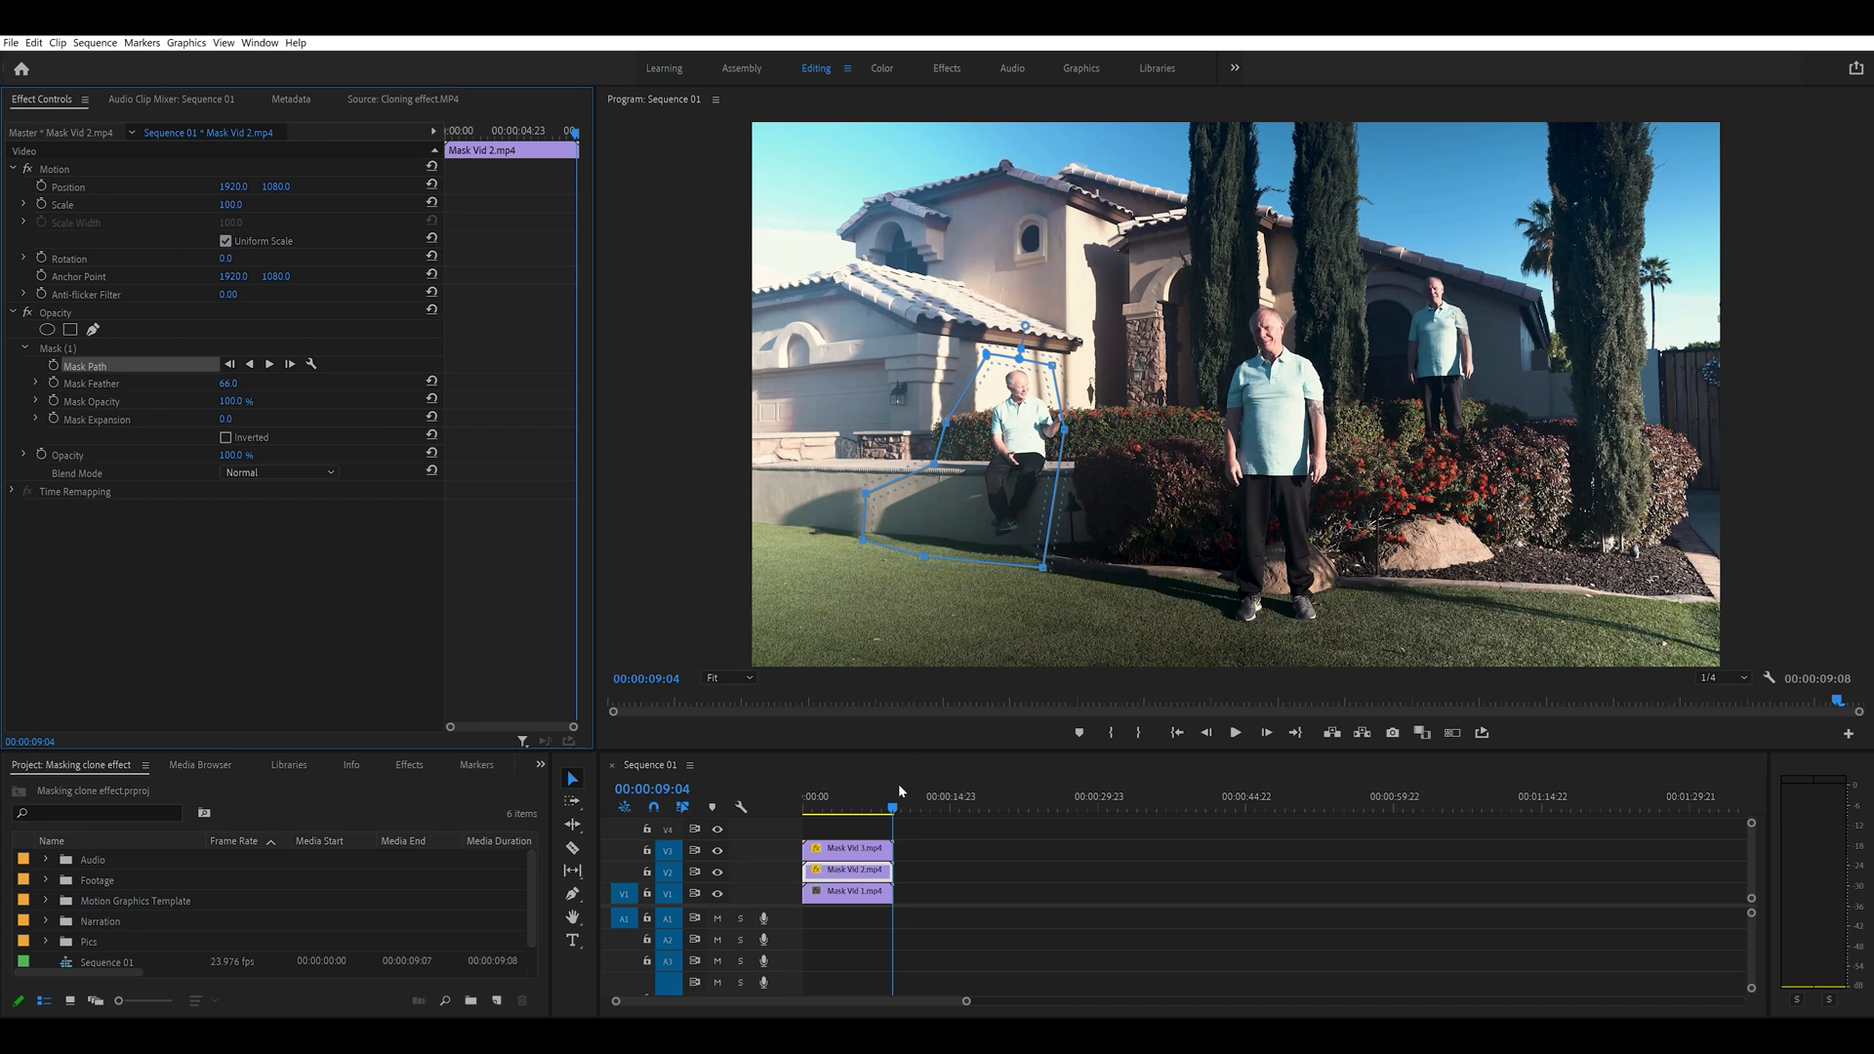
pyautogui.click(865, 896)
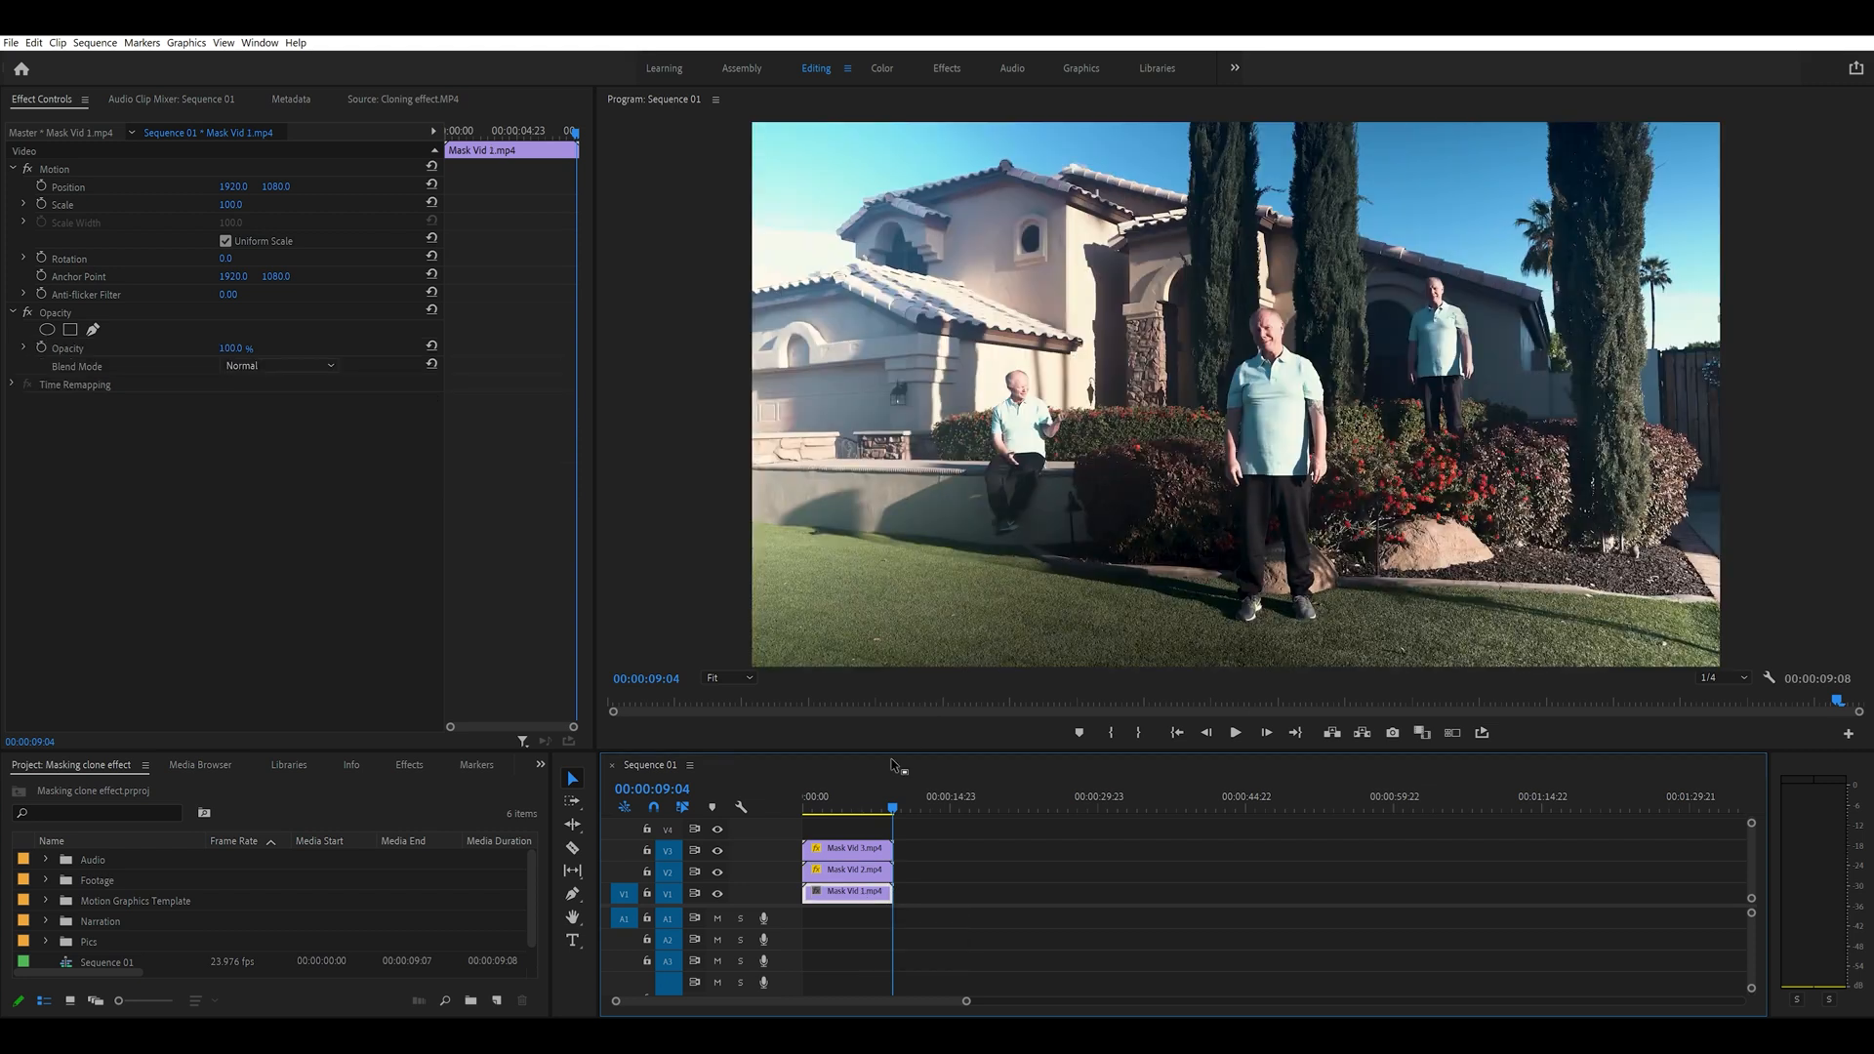
# - Scrub the three-clone composite from near the sequence start to 00:00:06:02
pyautogui.click(806, 808)
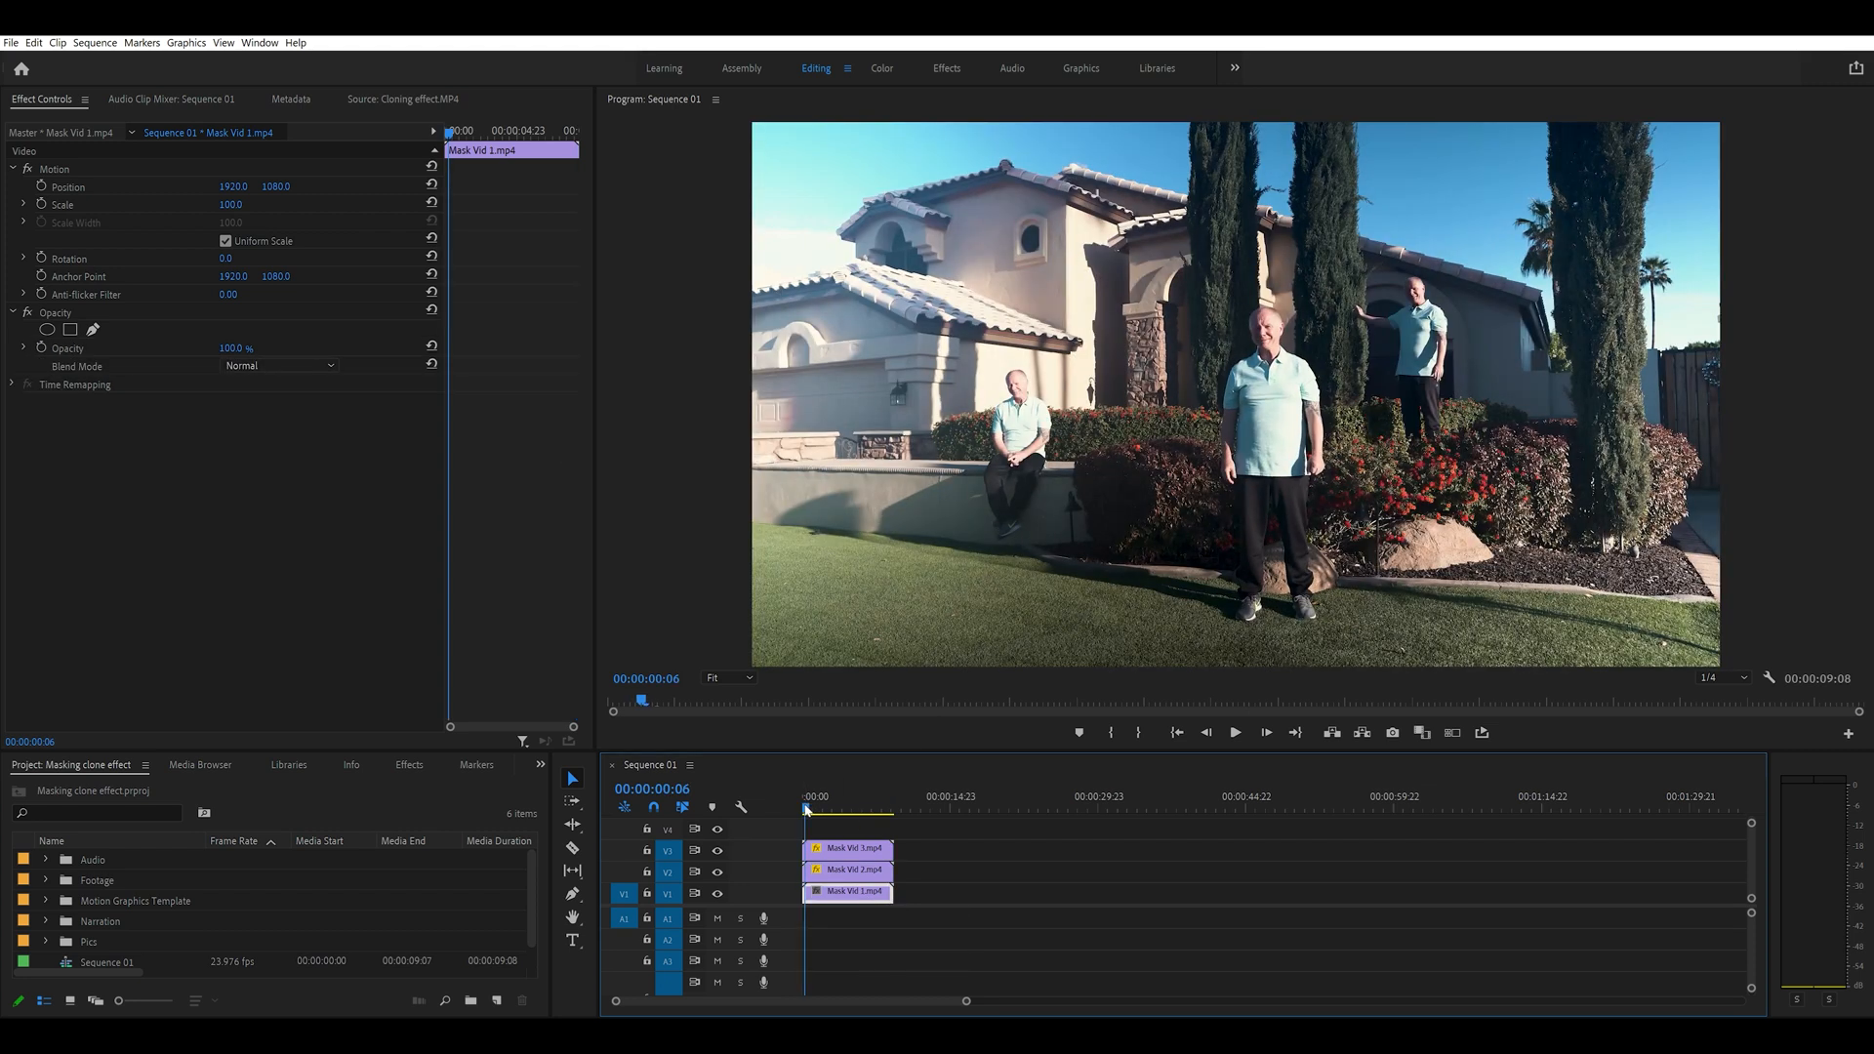
pyautogui.moveTo(807, 808); pyautogui.dragTo(865, 816)
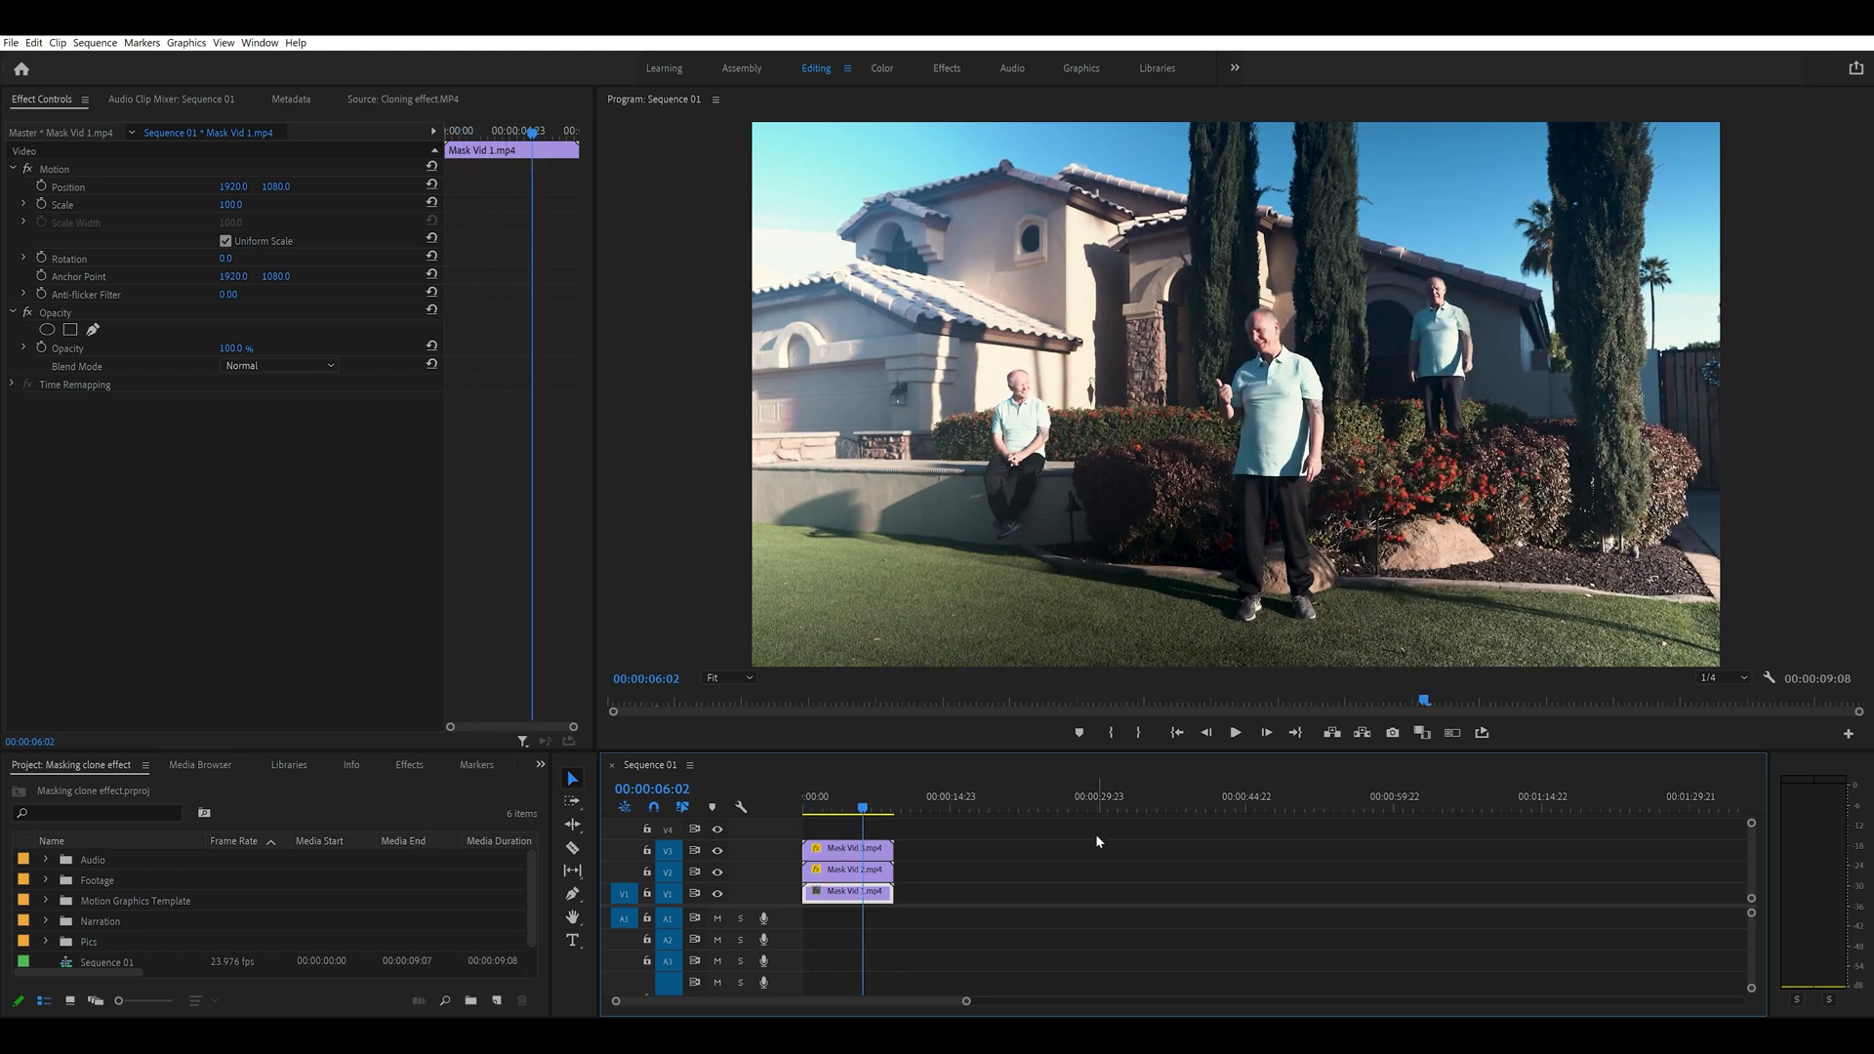